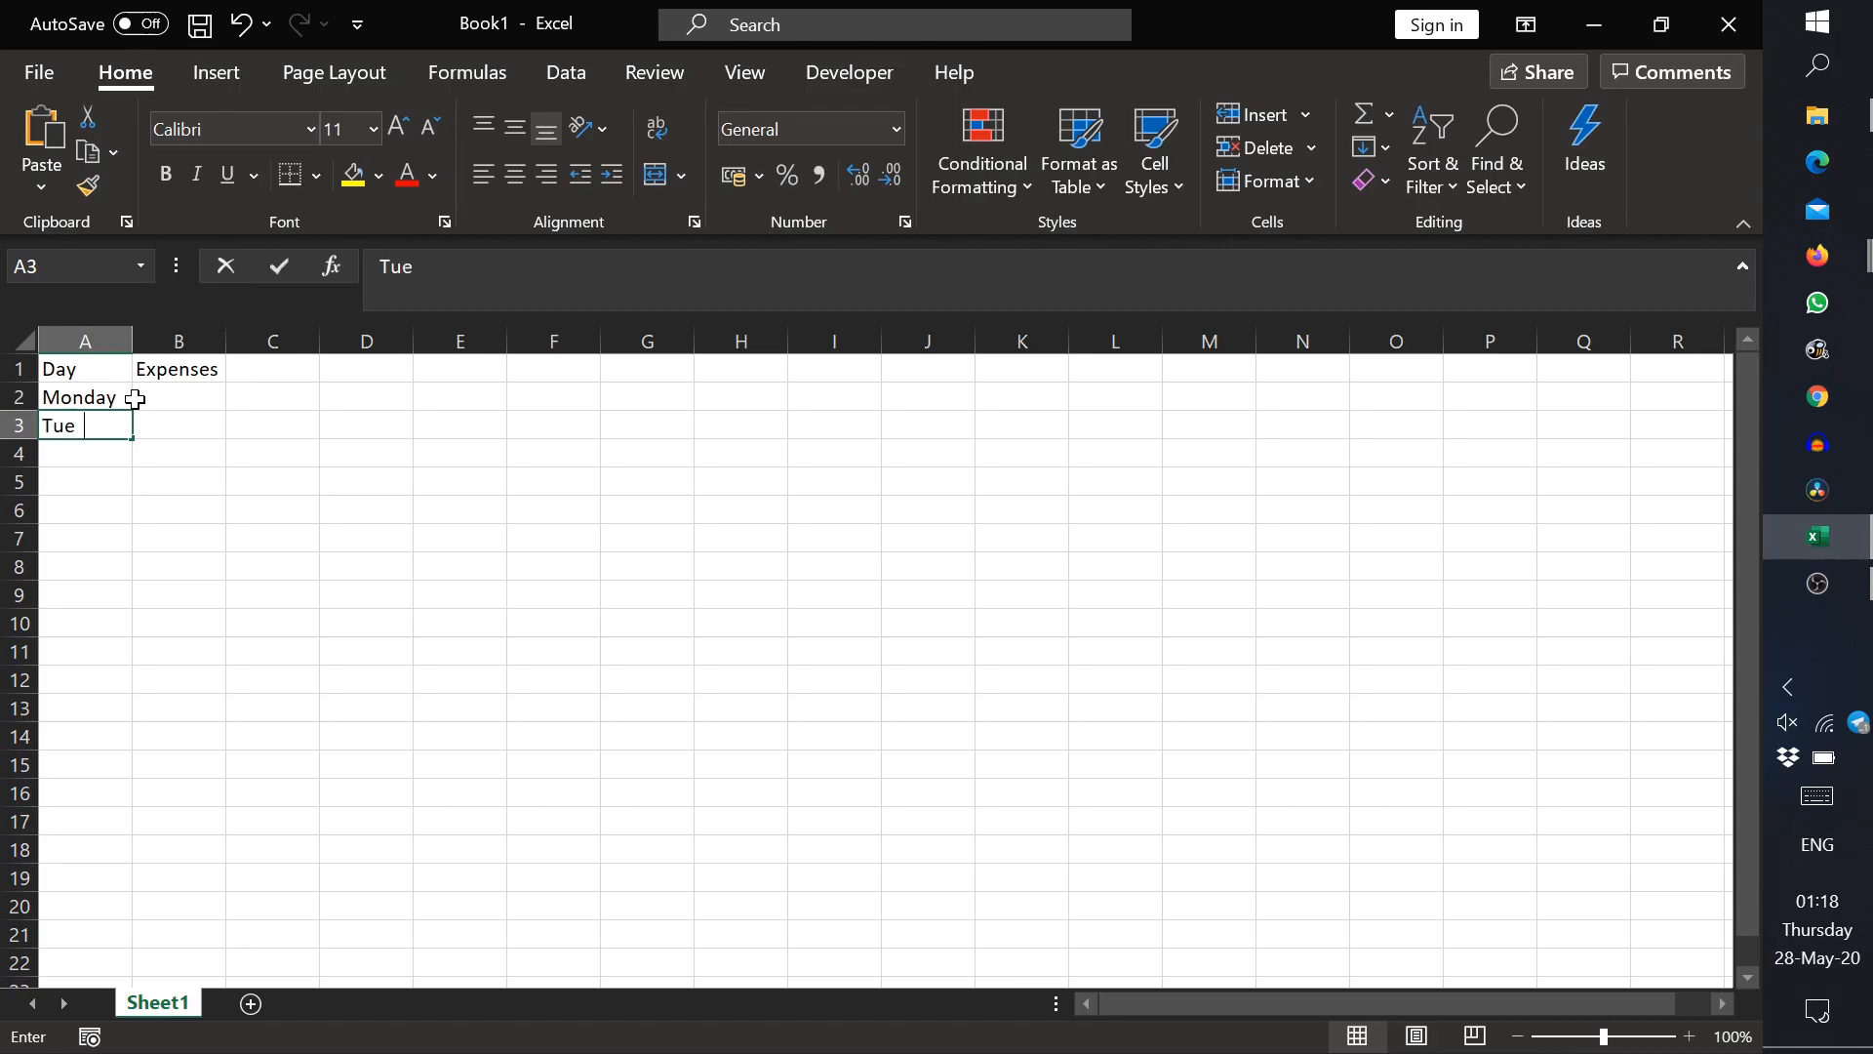
Step: Enter Tuesday in cell A3 and make the Day and Expenses headers in A1:B1 bold
{"action": "key", "text": "Return"}
{"action": "left_click_drag", "start_coordinate": [49, 366], "coordinate": [157, 365]}
{"action": "key", "text": "ctrl+b"}
Step: Rename the Sheet1 worksheet as Expenses
{"action": "double_click", "coordinate": [159, 1002]}
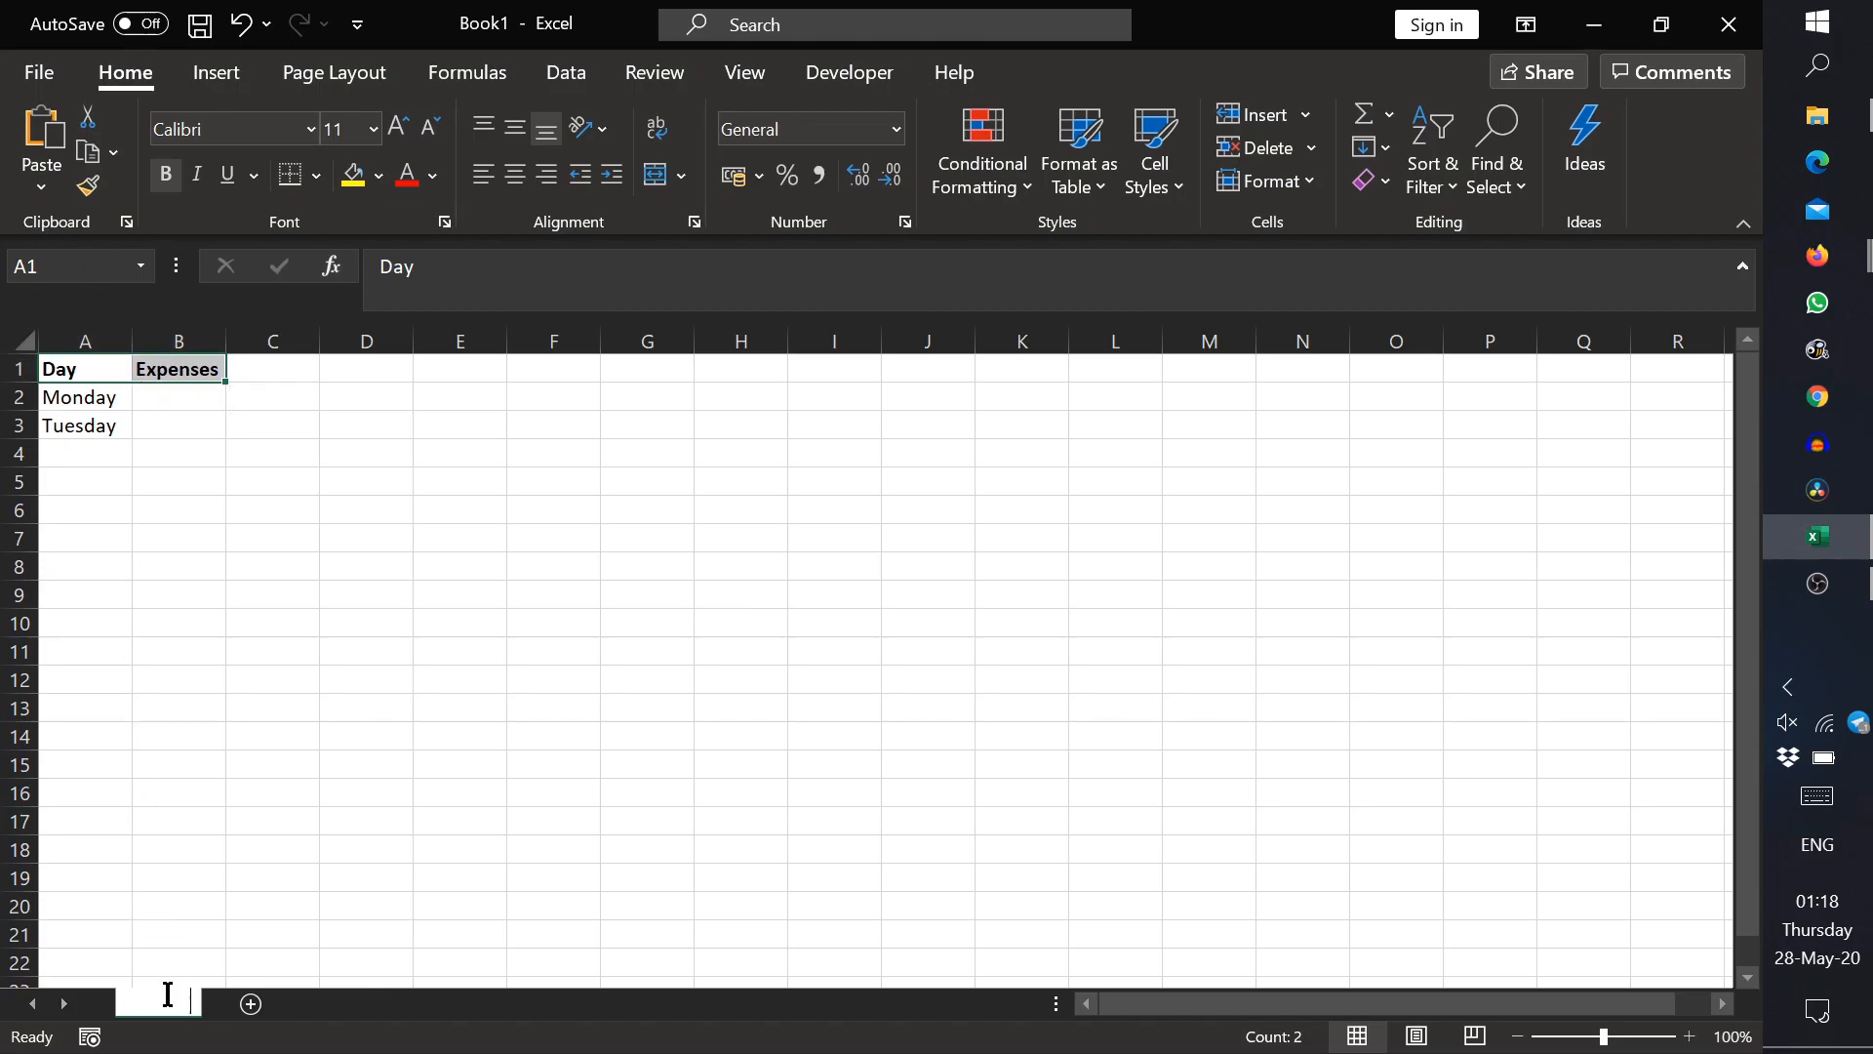
{"action": "type", "text": "Expenses"}
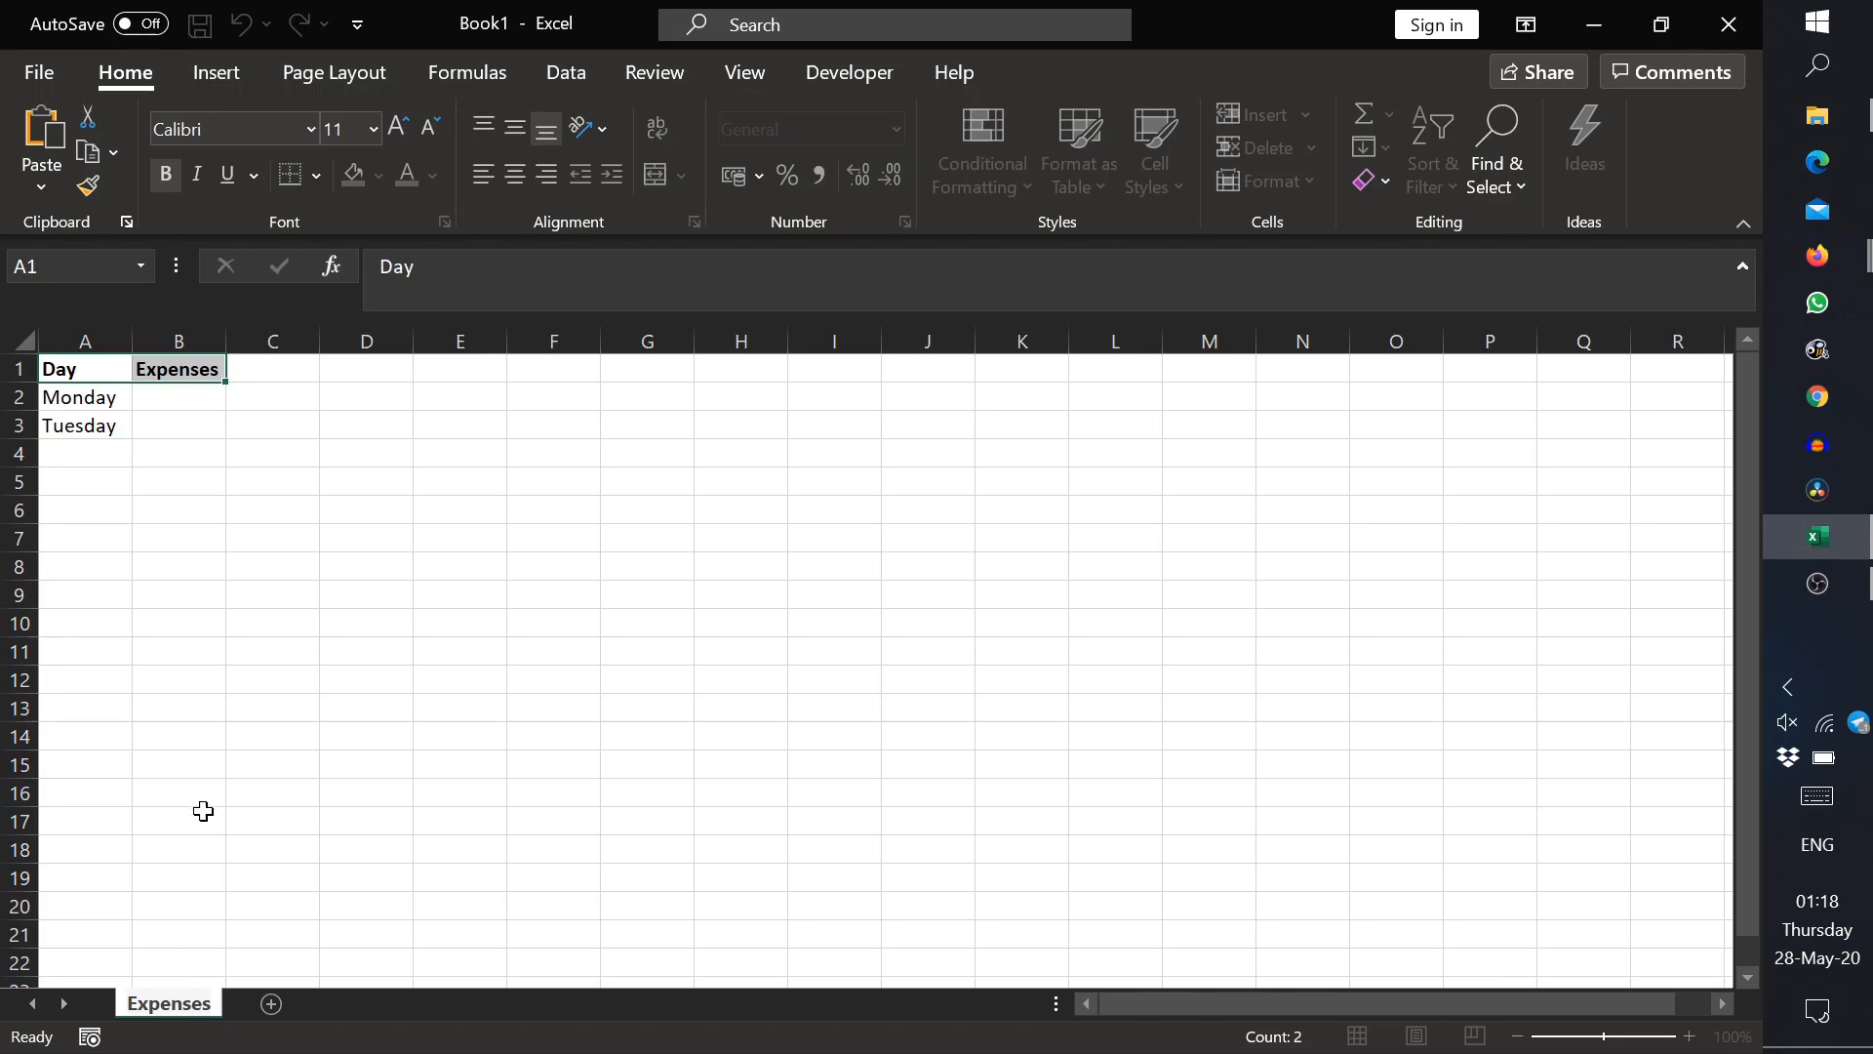
{"action": "left_click", "coordinate": [148, 508]}
Step: Auto-fill the weekday names from Monday and Tuesday down to Sunday in A2:A8, leaving the Expenses column empty
{"action": "left_click", "coordinate": [119, 397]}
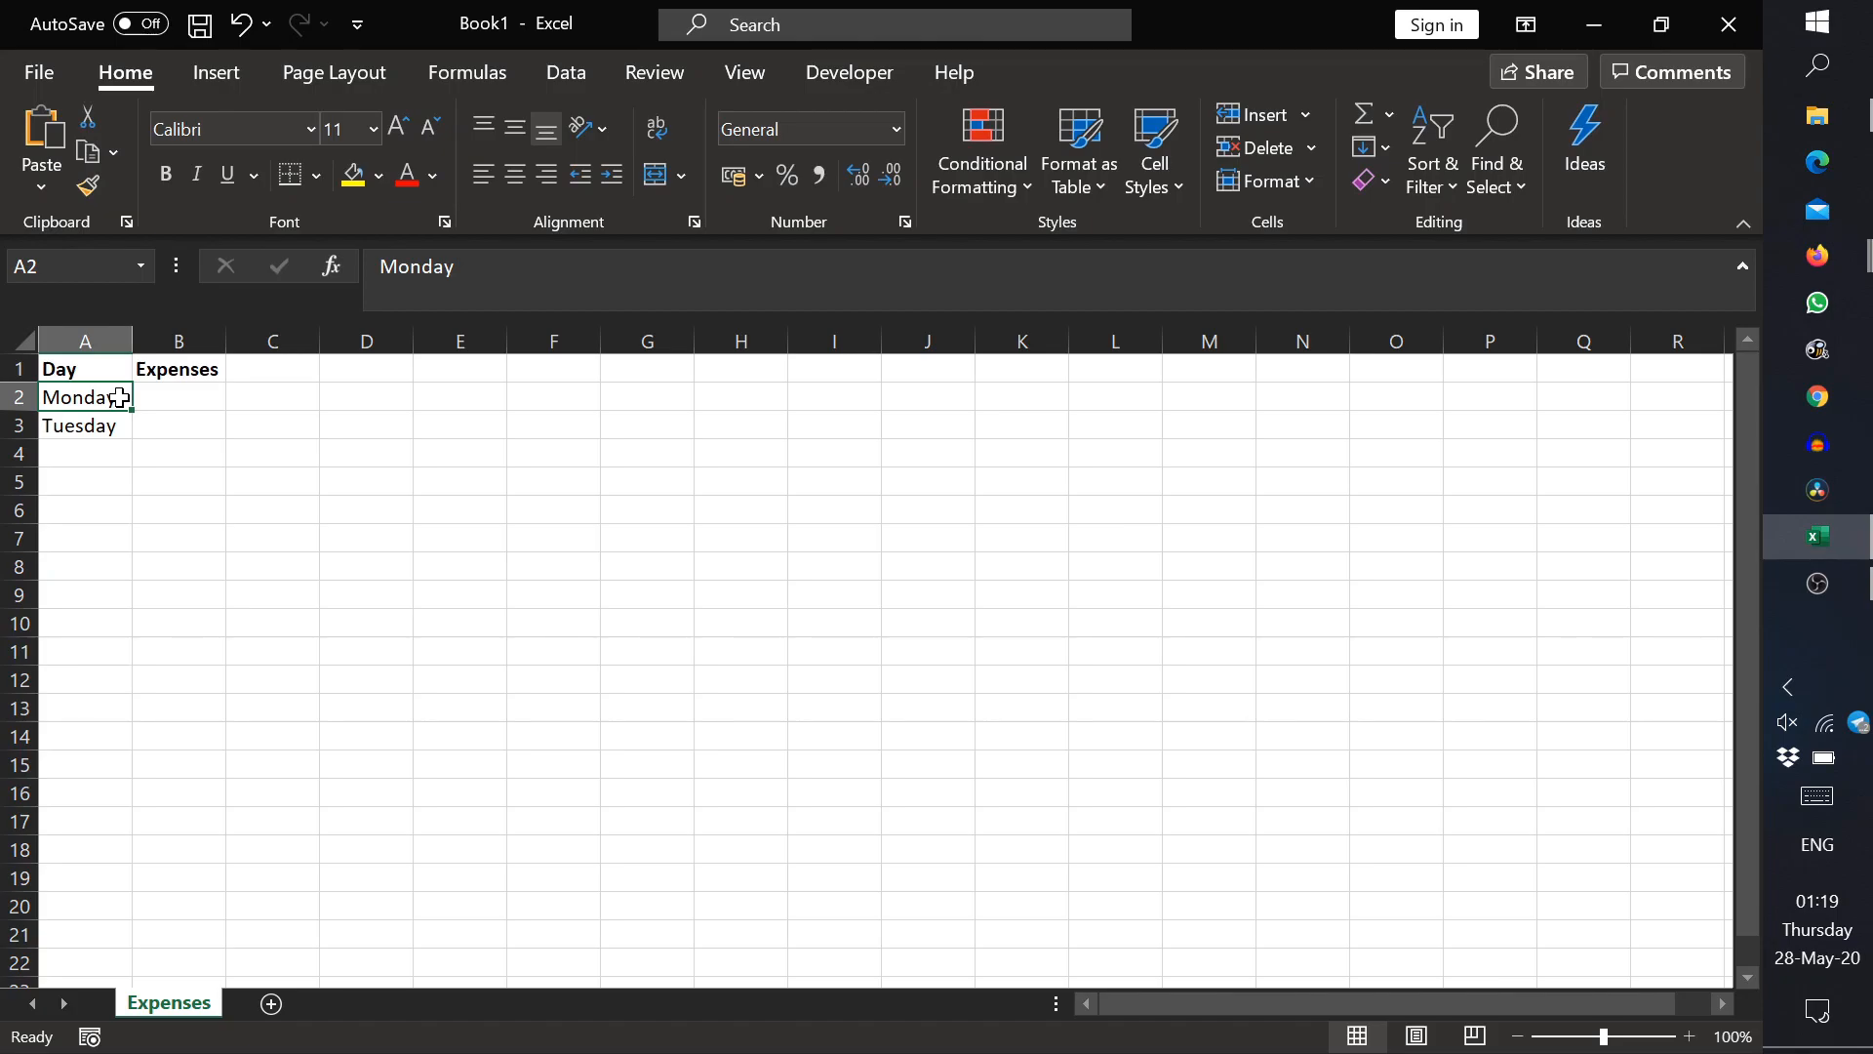
{"action": "left_click_drag", "start_coordinate": [118, 397], "coordinate": [226, 580]}
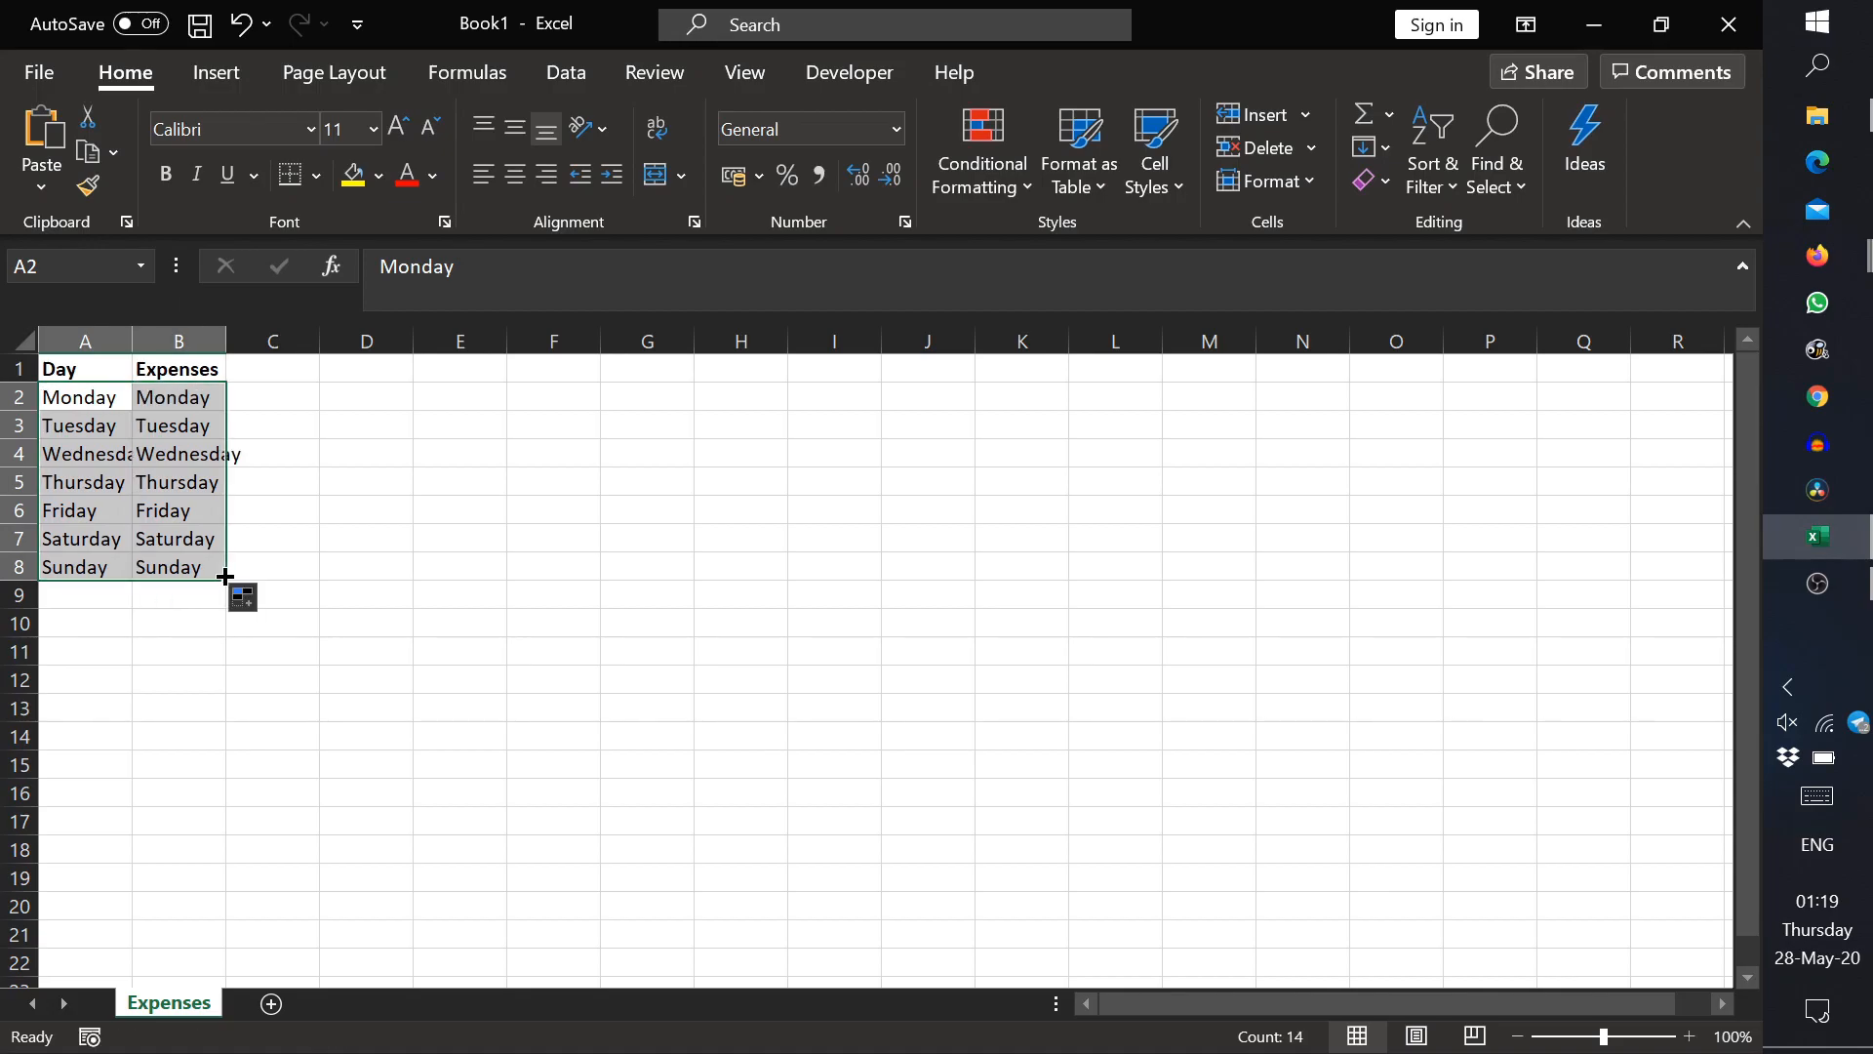
{"action": "key", "text": "ctrl+z"}
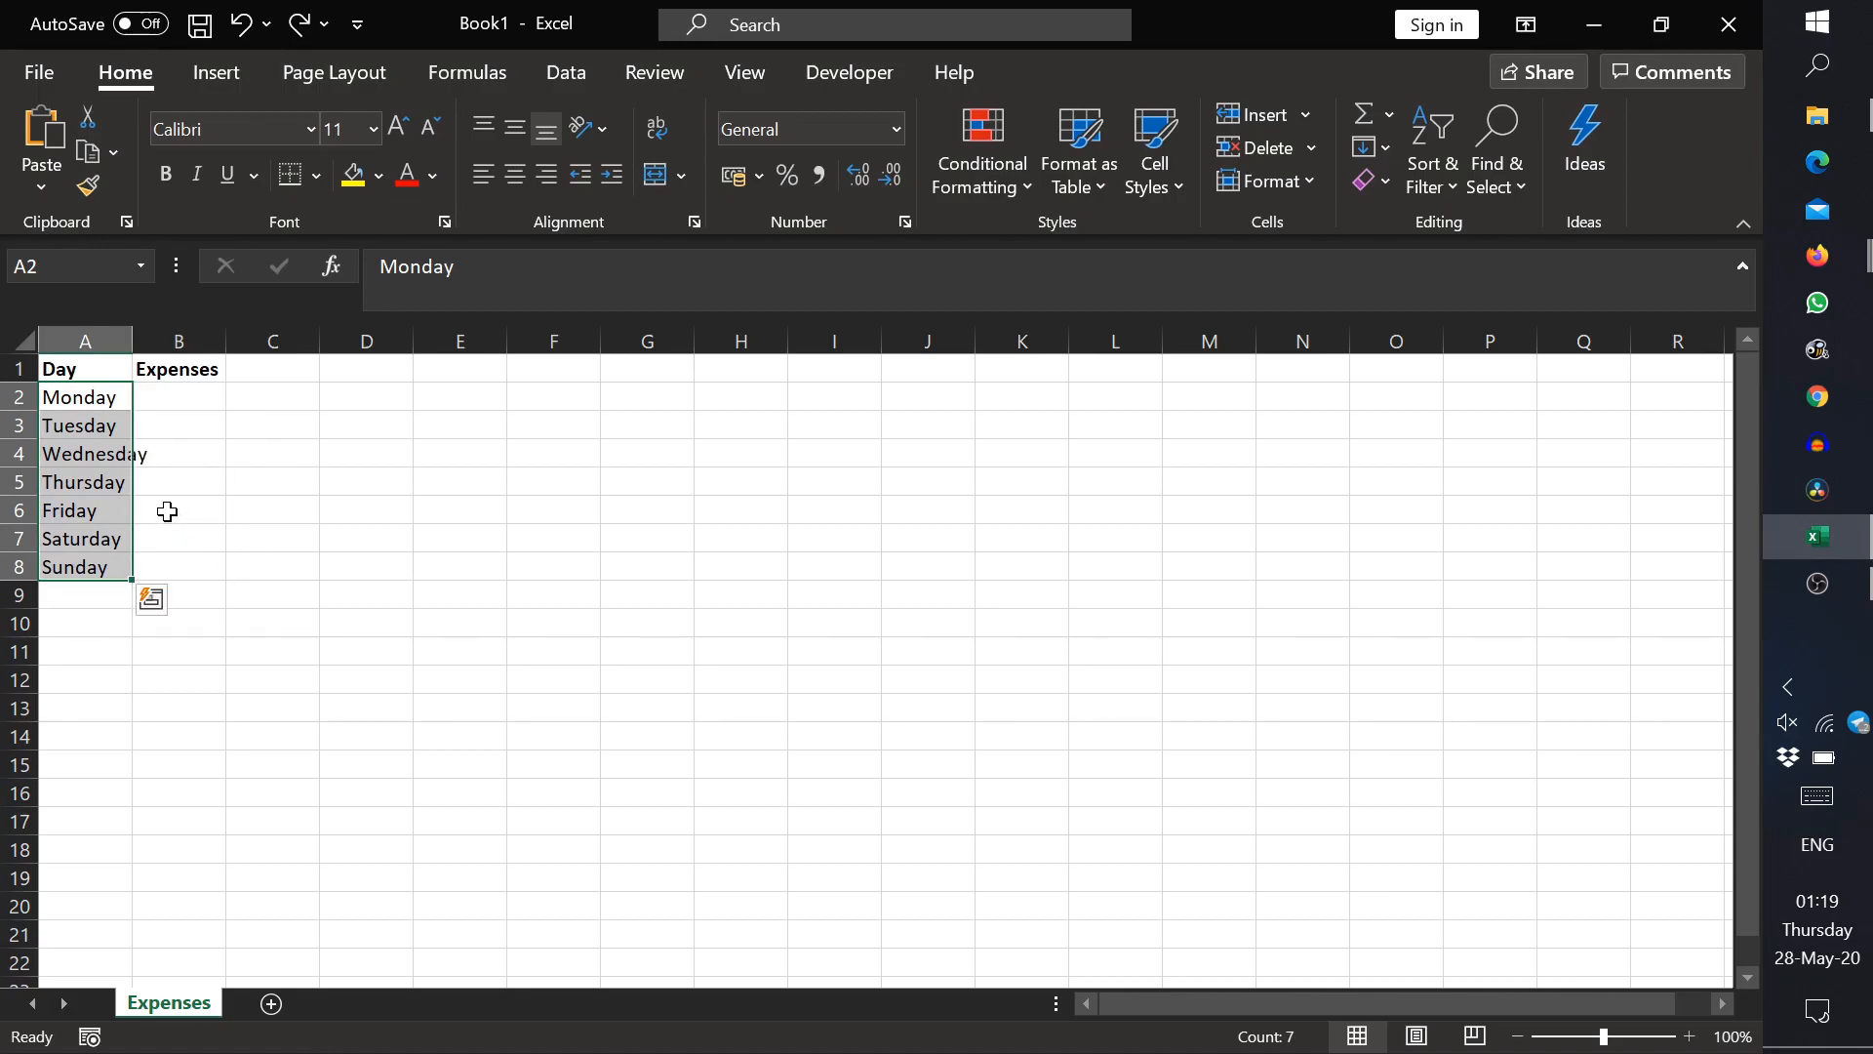
Step: Enter expenses of 10 for Monday and 50 for Tuesday in cells B2 and B3
{"action": "left_click", "coordinate": [174, 400]}
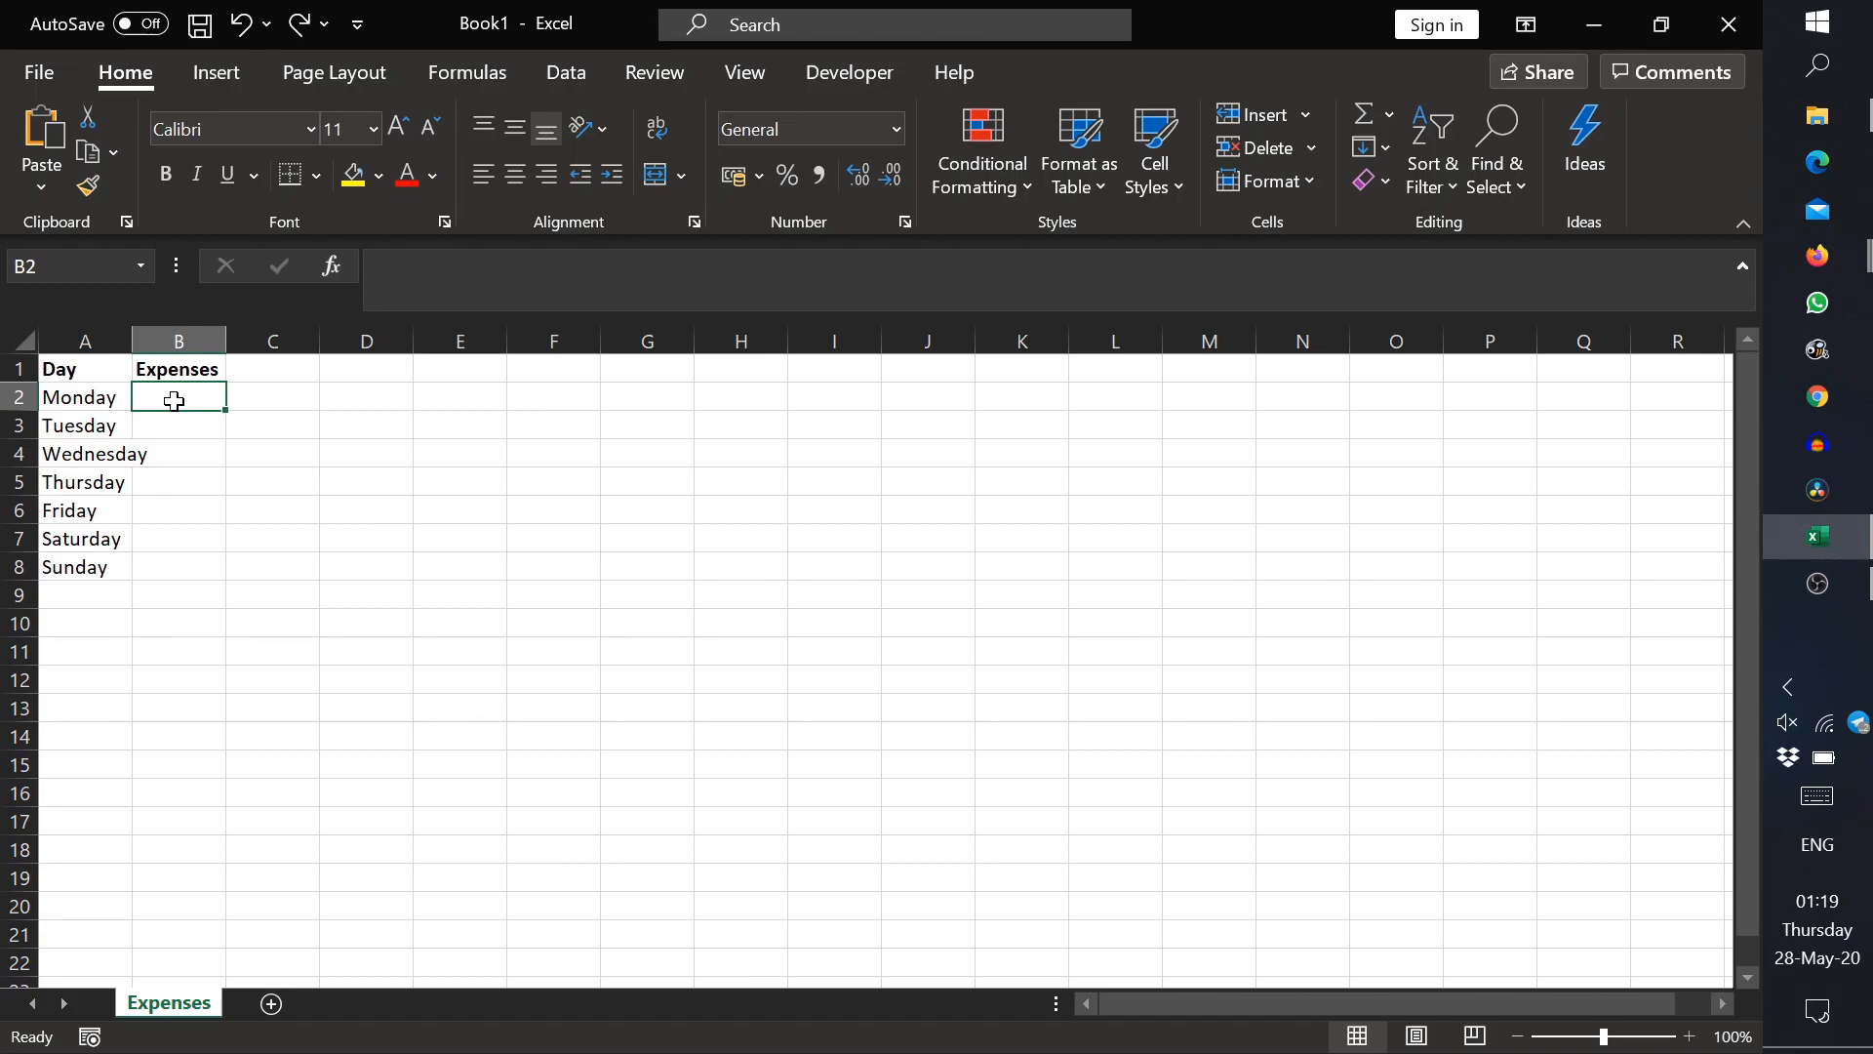
{"action": "type", "text": "10"}
{"action": "key", "text": "Return"}
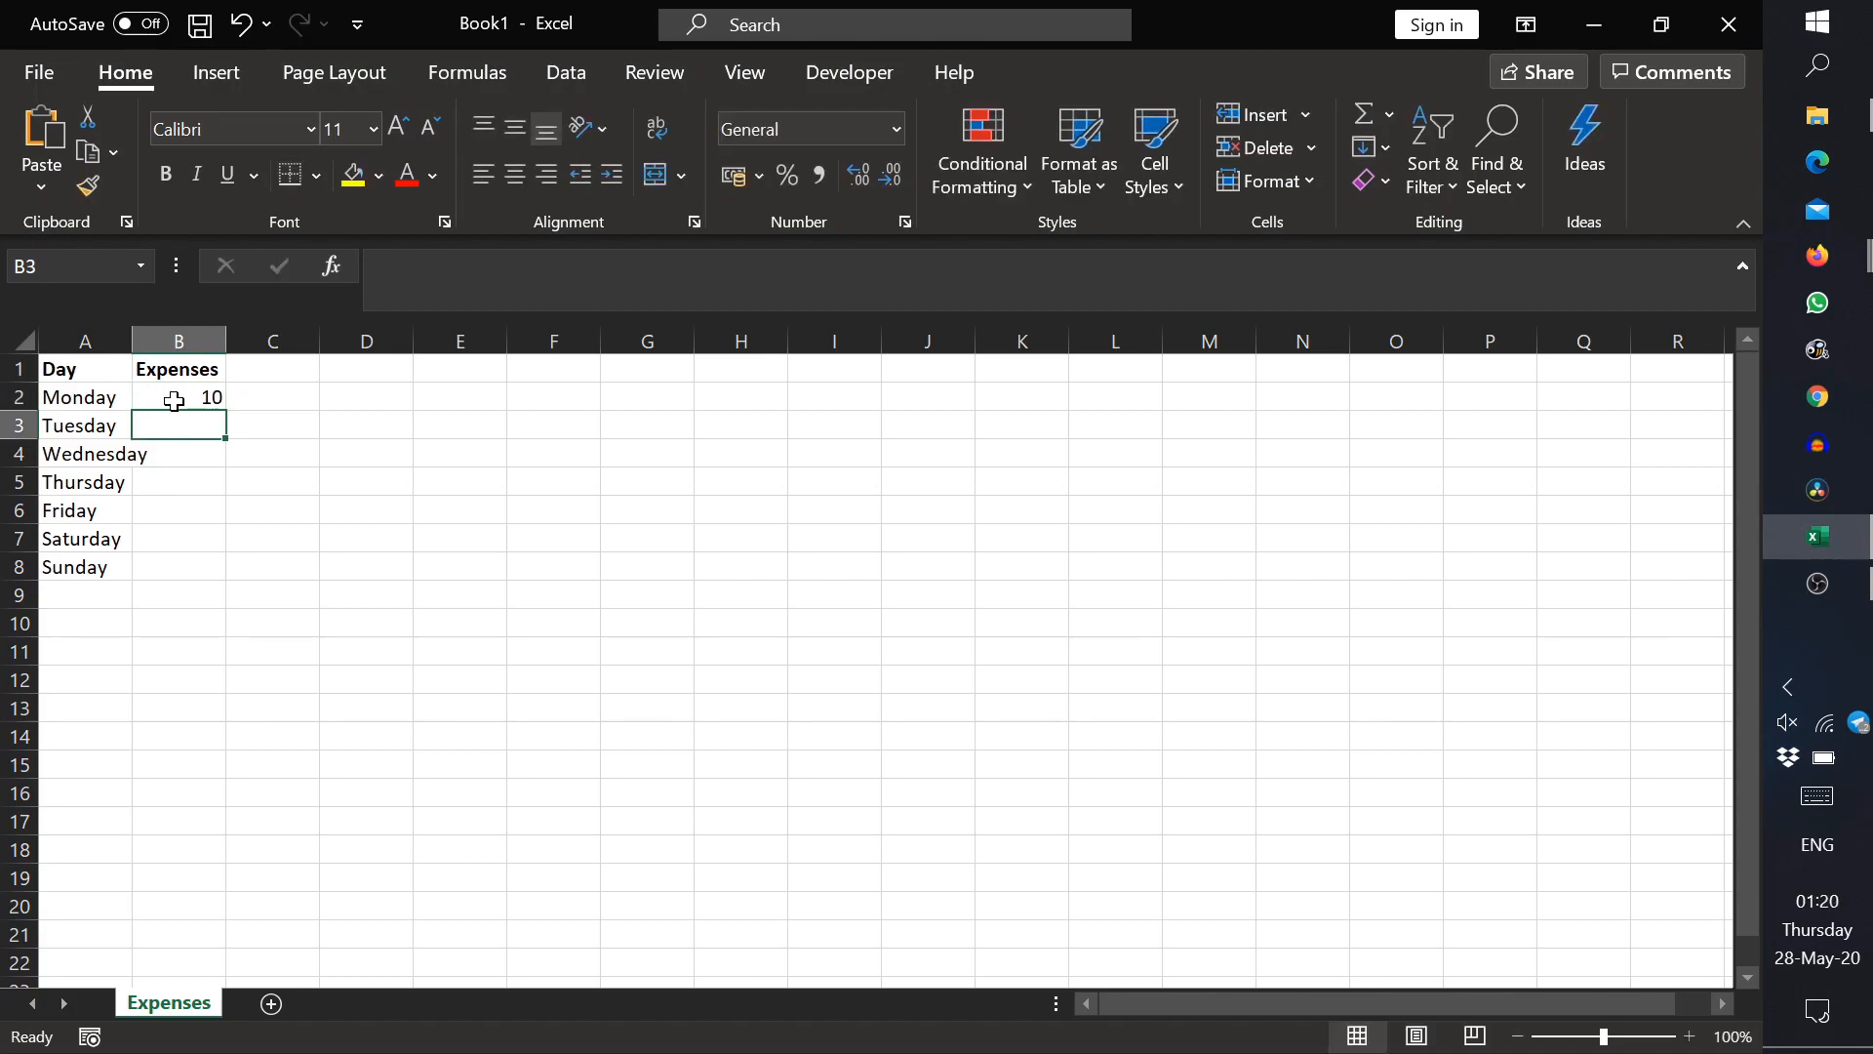
{"action": "type", "text": "50"}
{"action": "key", "text": "Return"}
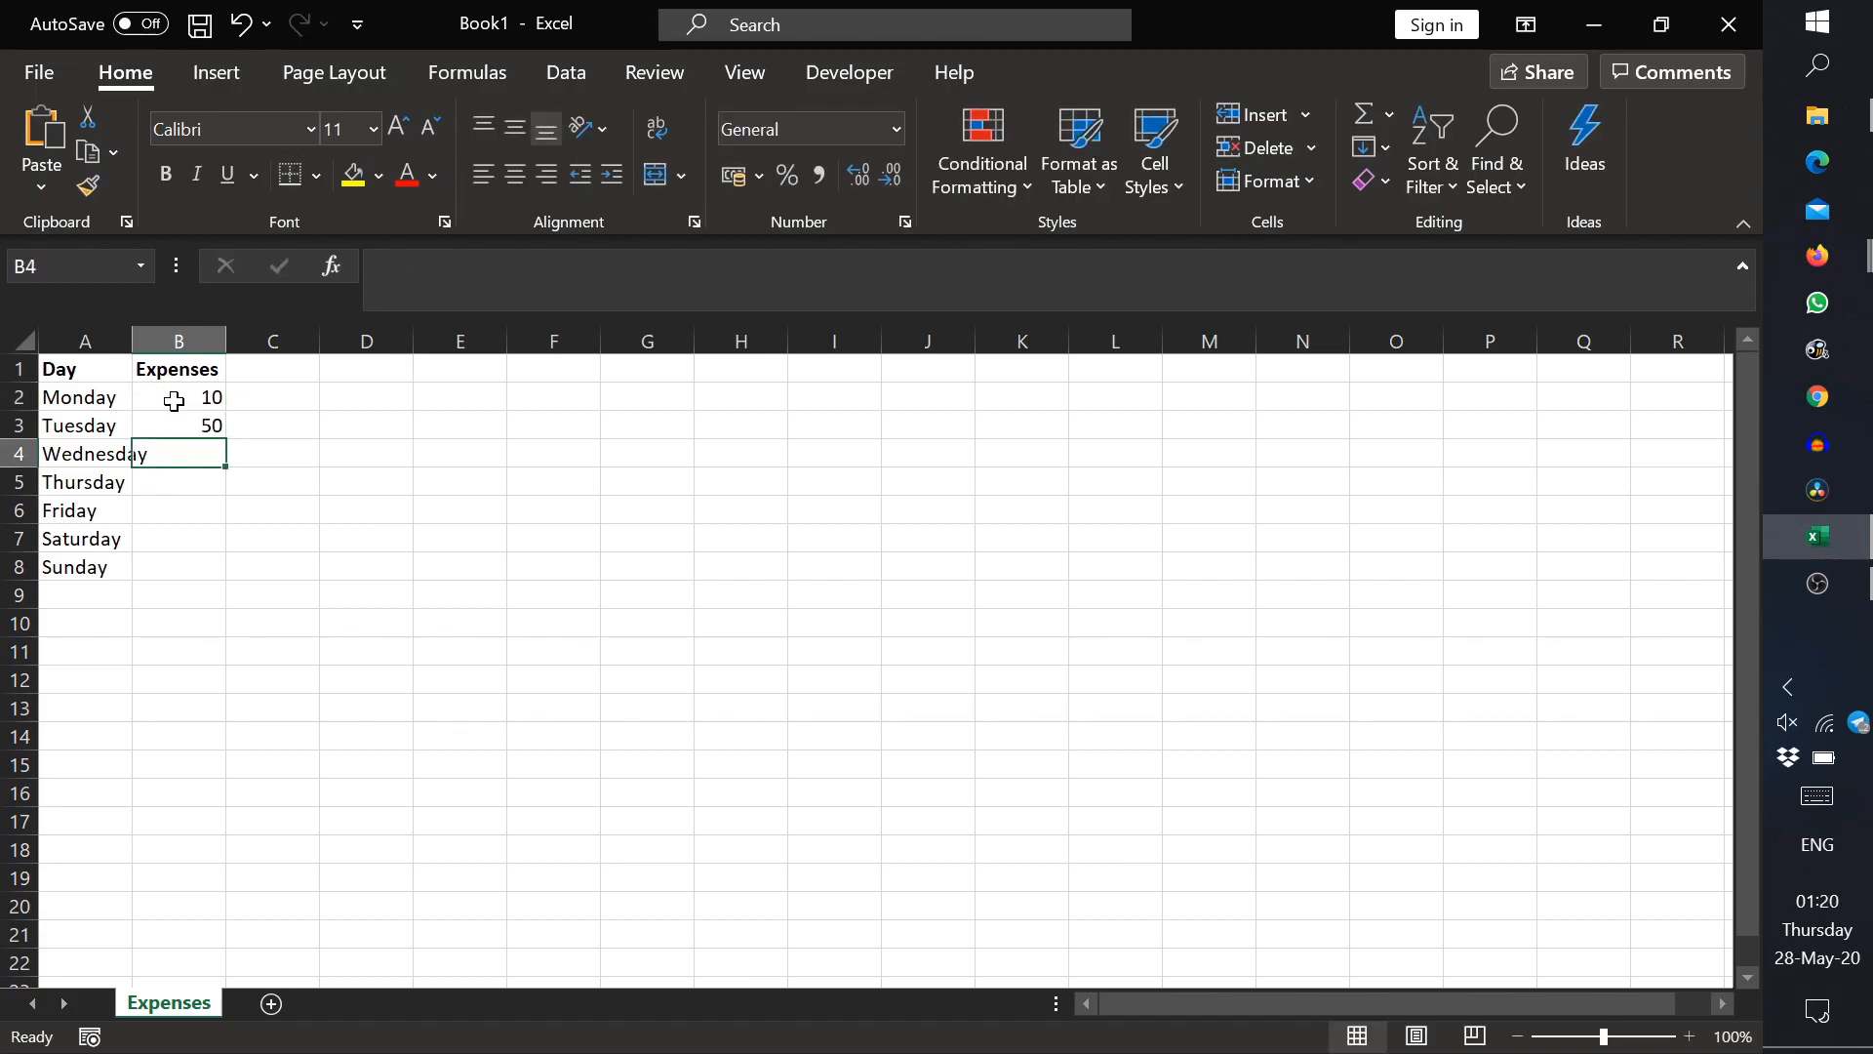
Step: Try auto-filling the expense series from B2:B3 down to B8, and clear the filled amounts in B4:B8
{"action": "left_click_drag", "start_coordinate": [208, 397], "coordinate": [222, 570]}
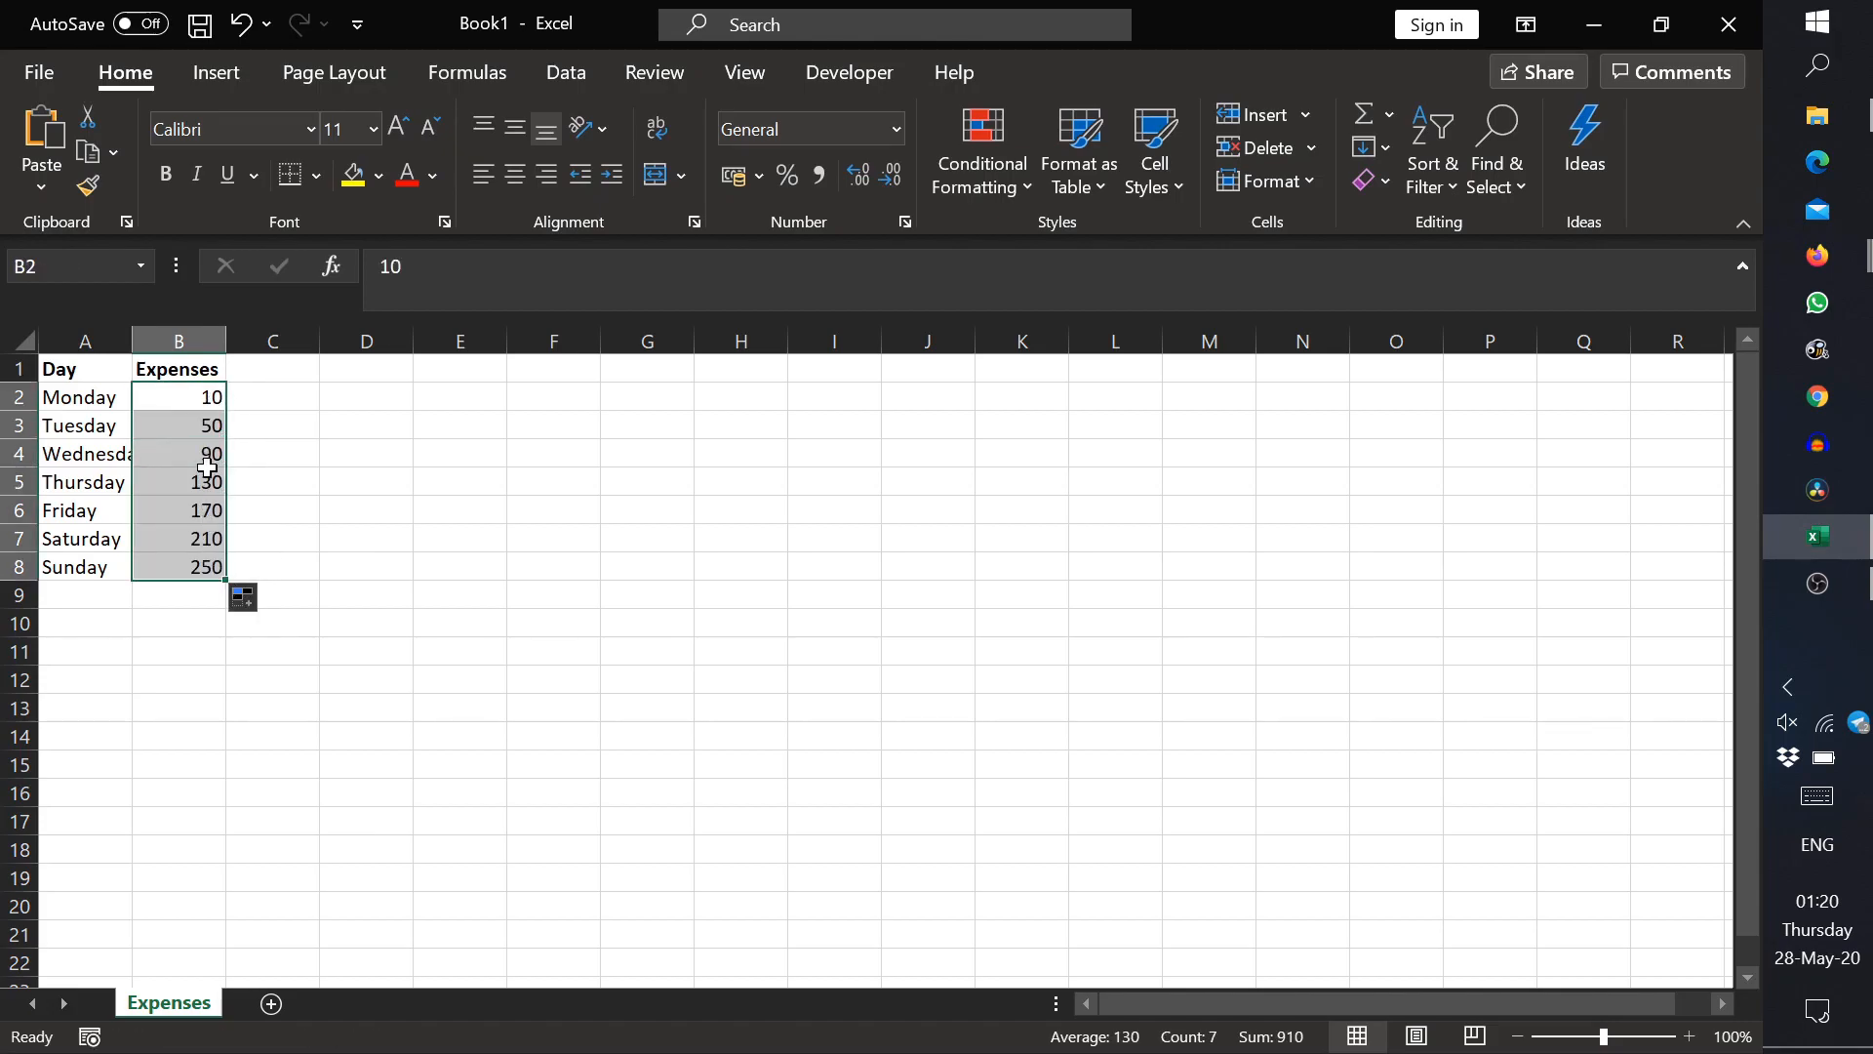
{"action": "left_click", "coordinate": [215, 456]}
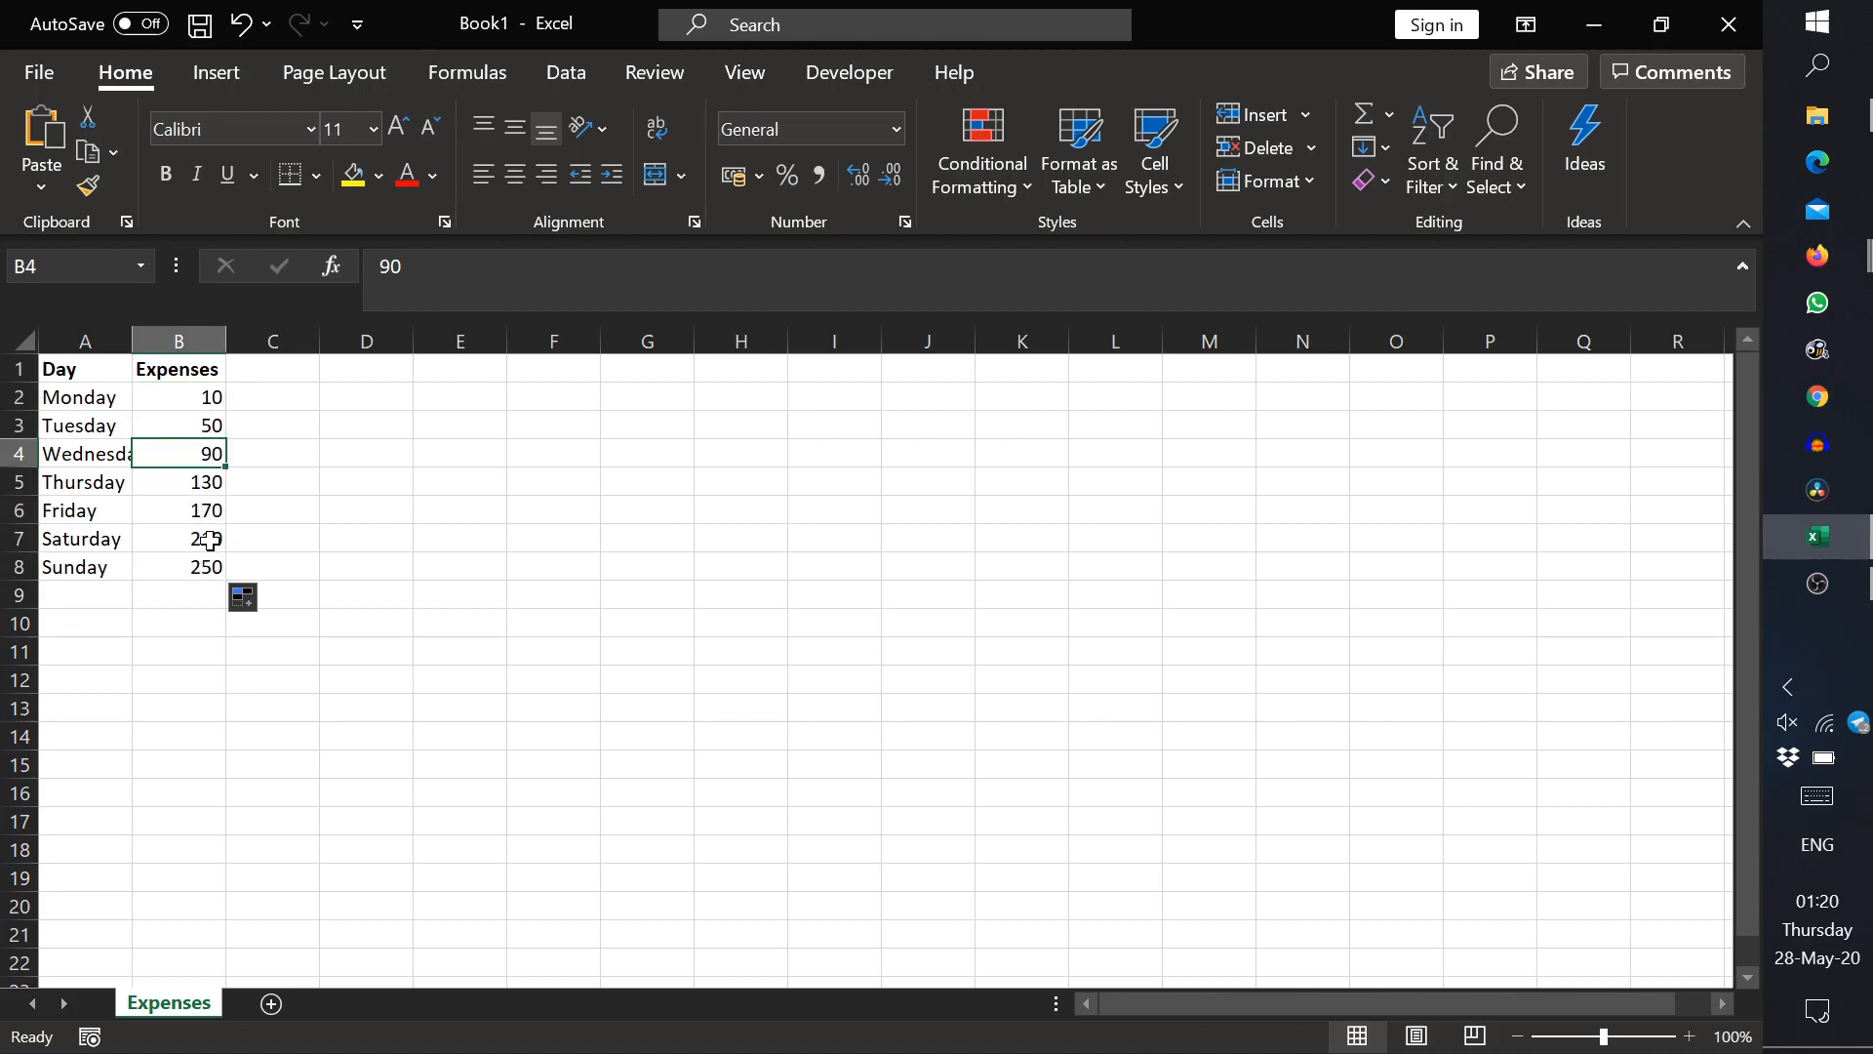
{"action": "left_click", "coordinate": [207, 565], "text": "shift"}
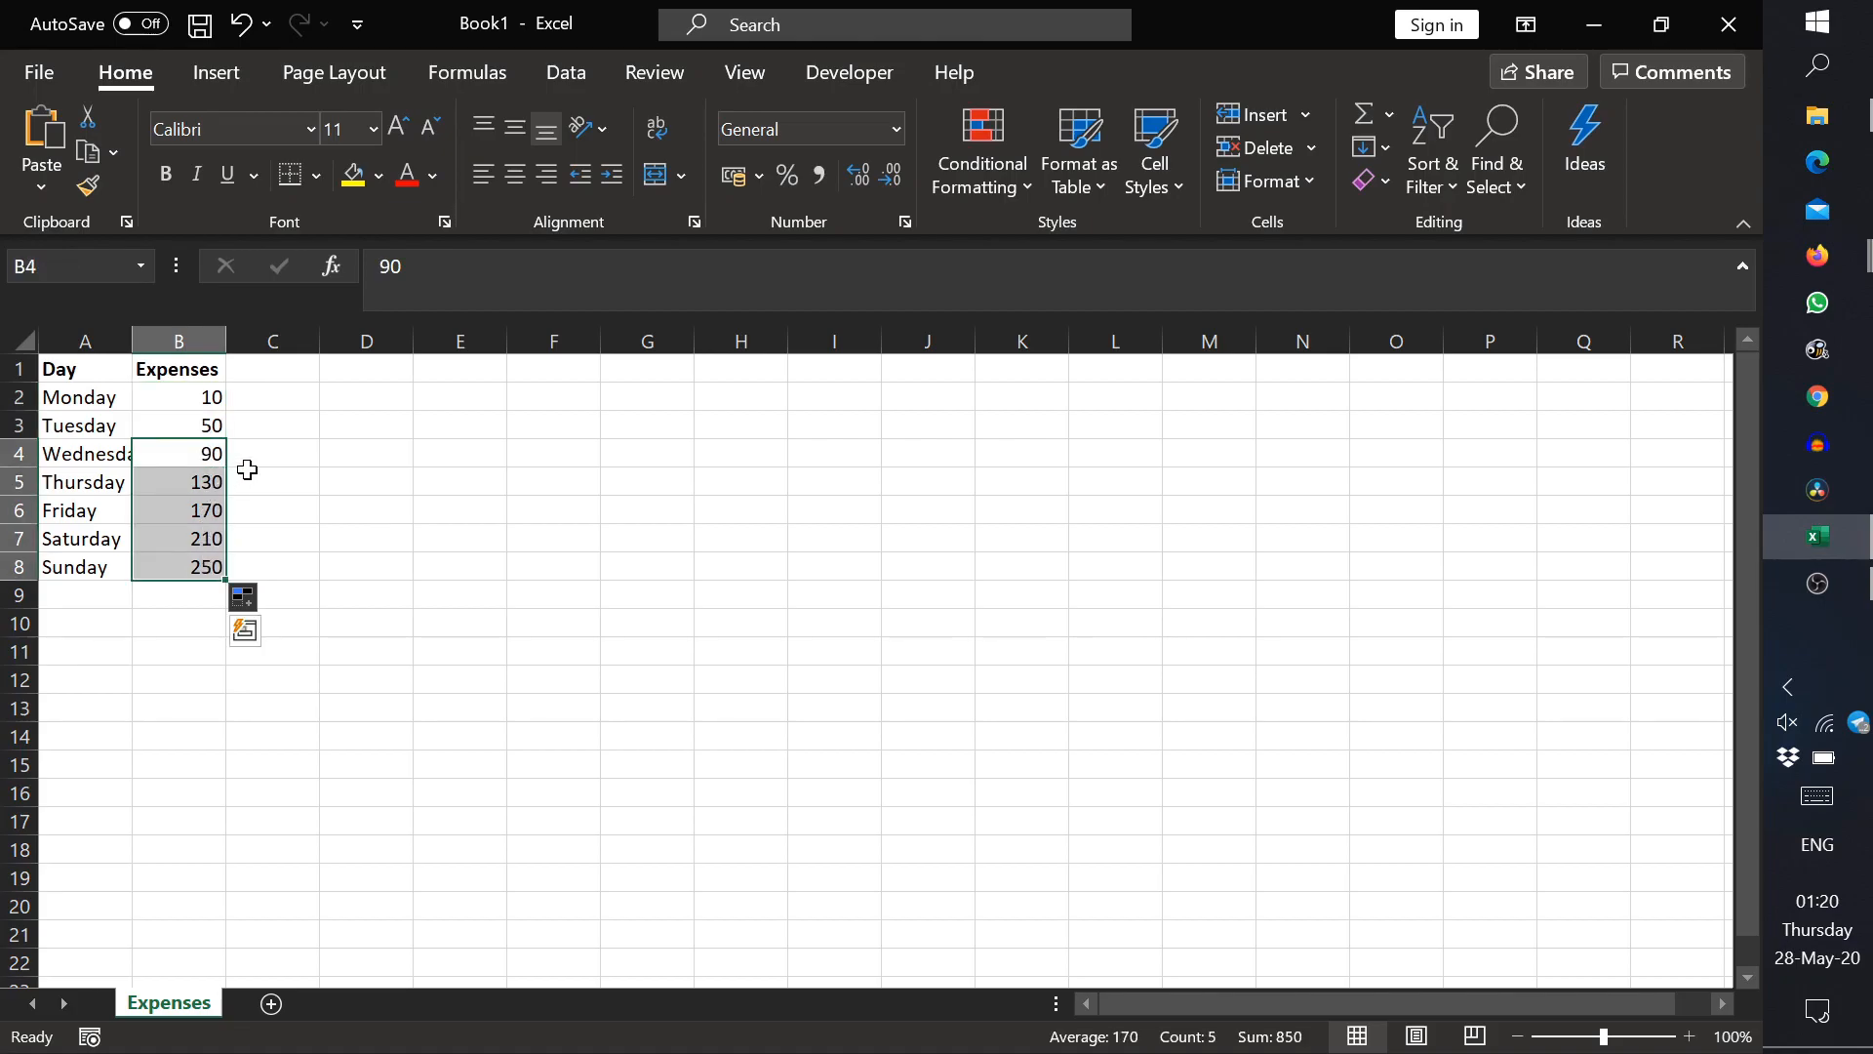
{"action": "key", "text": "Delete"}
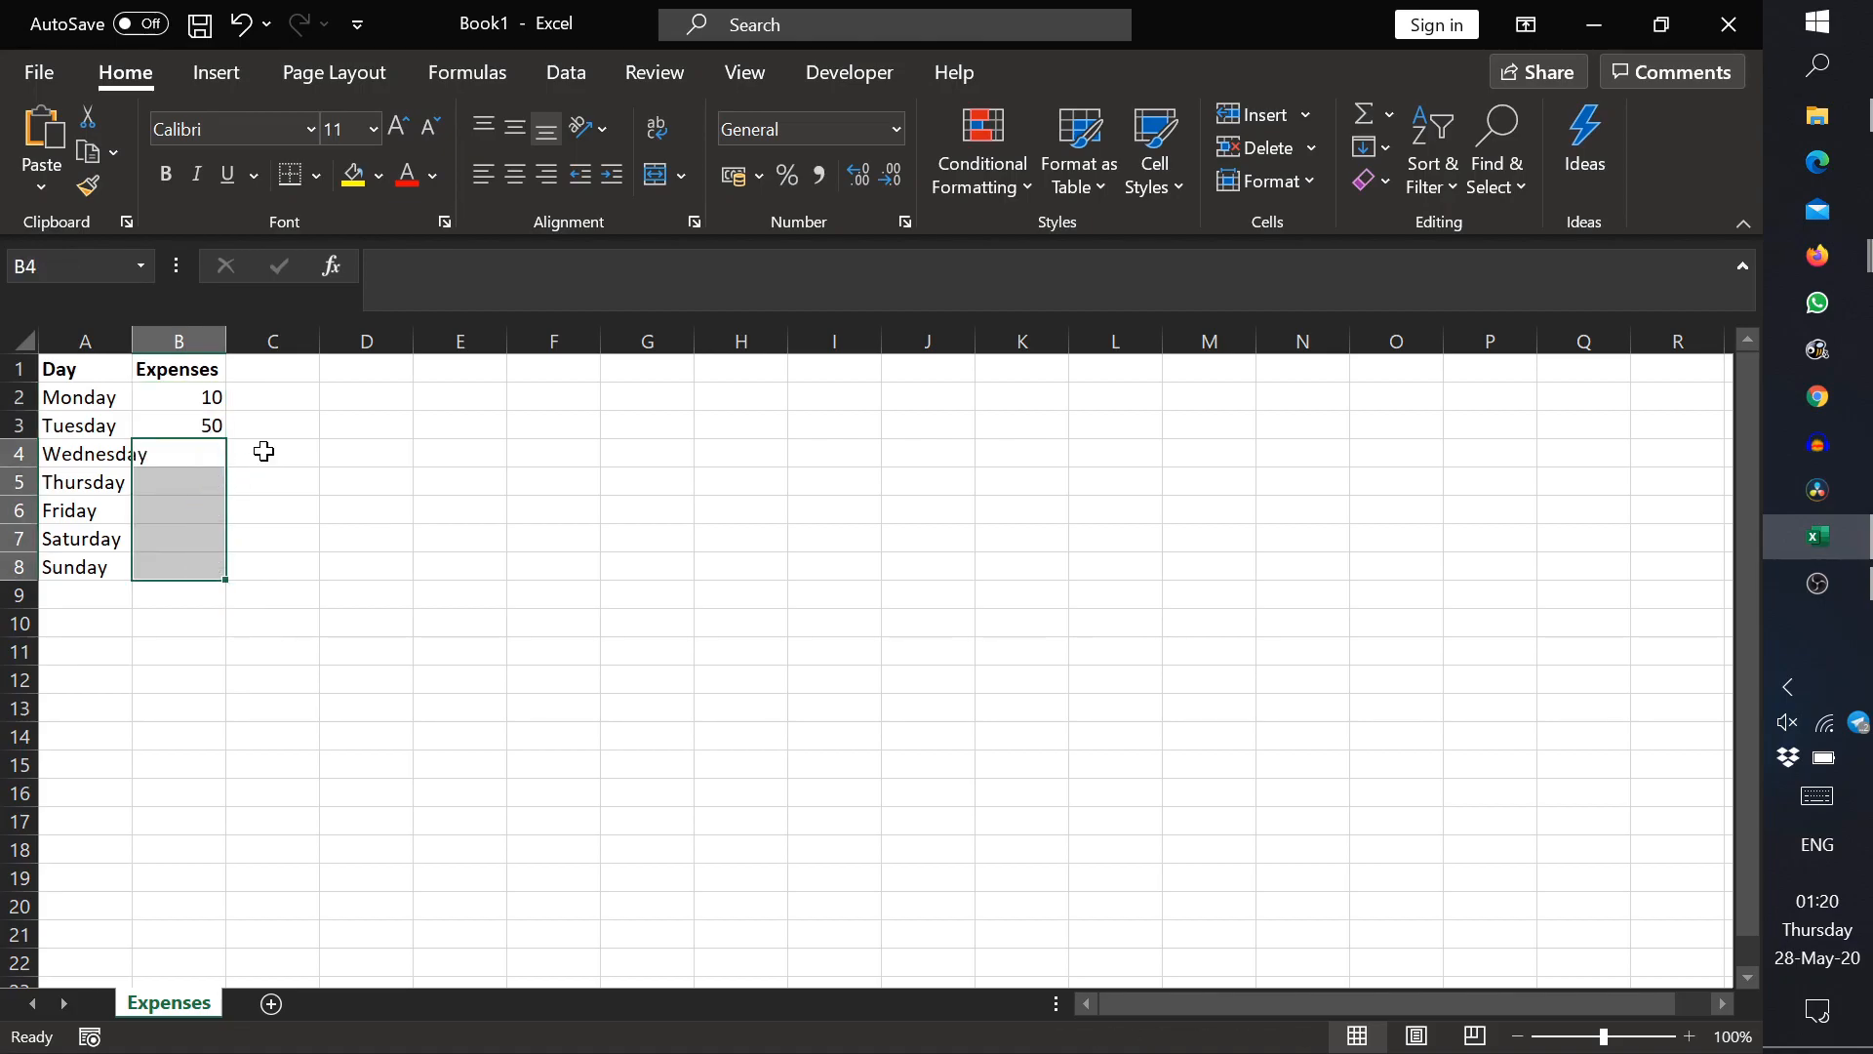
Step: Enter expenses of 100, 80, 2, 0 and 0 for Wednesday through Sunday in B4:B8
{"action": "left_click", "coordinate": [185, 447]}
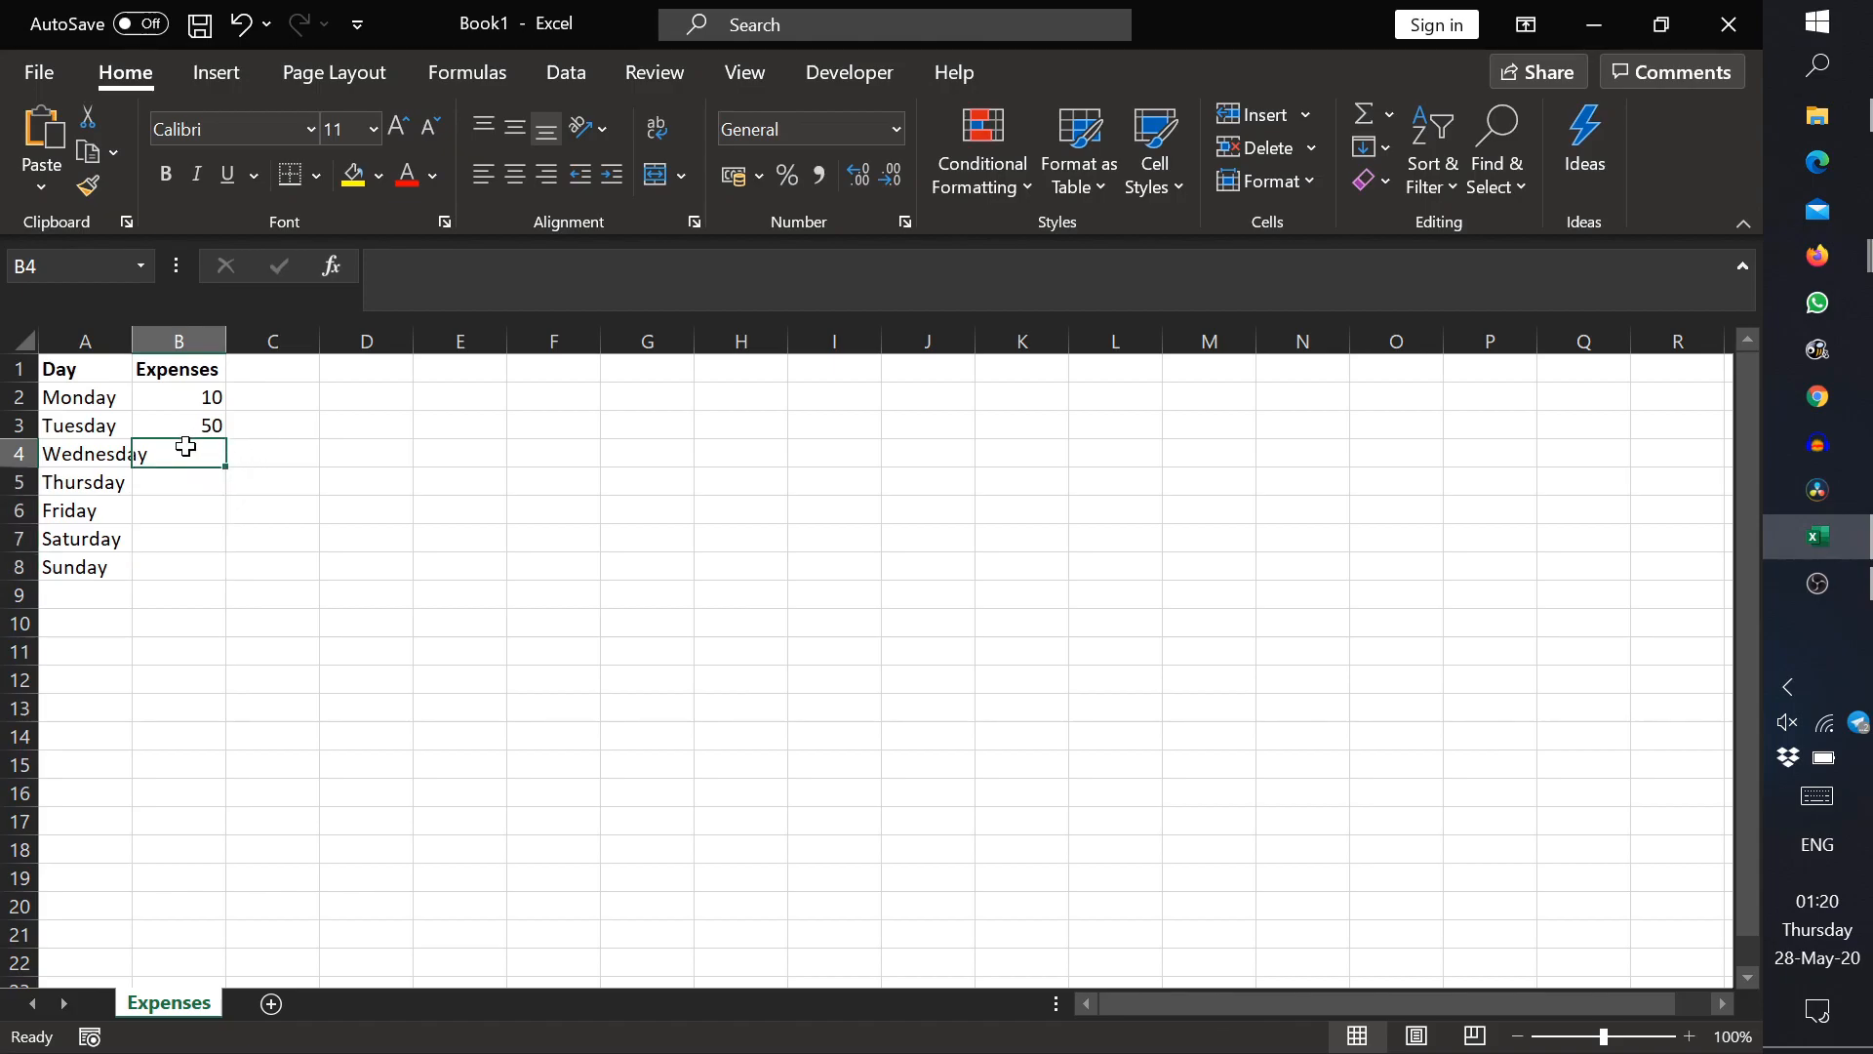
{"action": "type", "text": "100"}
{"action": "key", "text": "Return"}
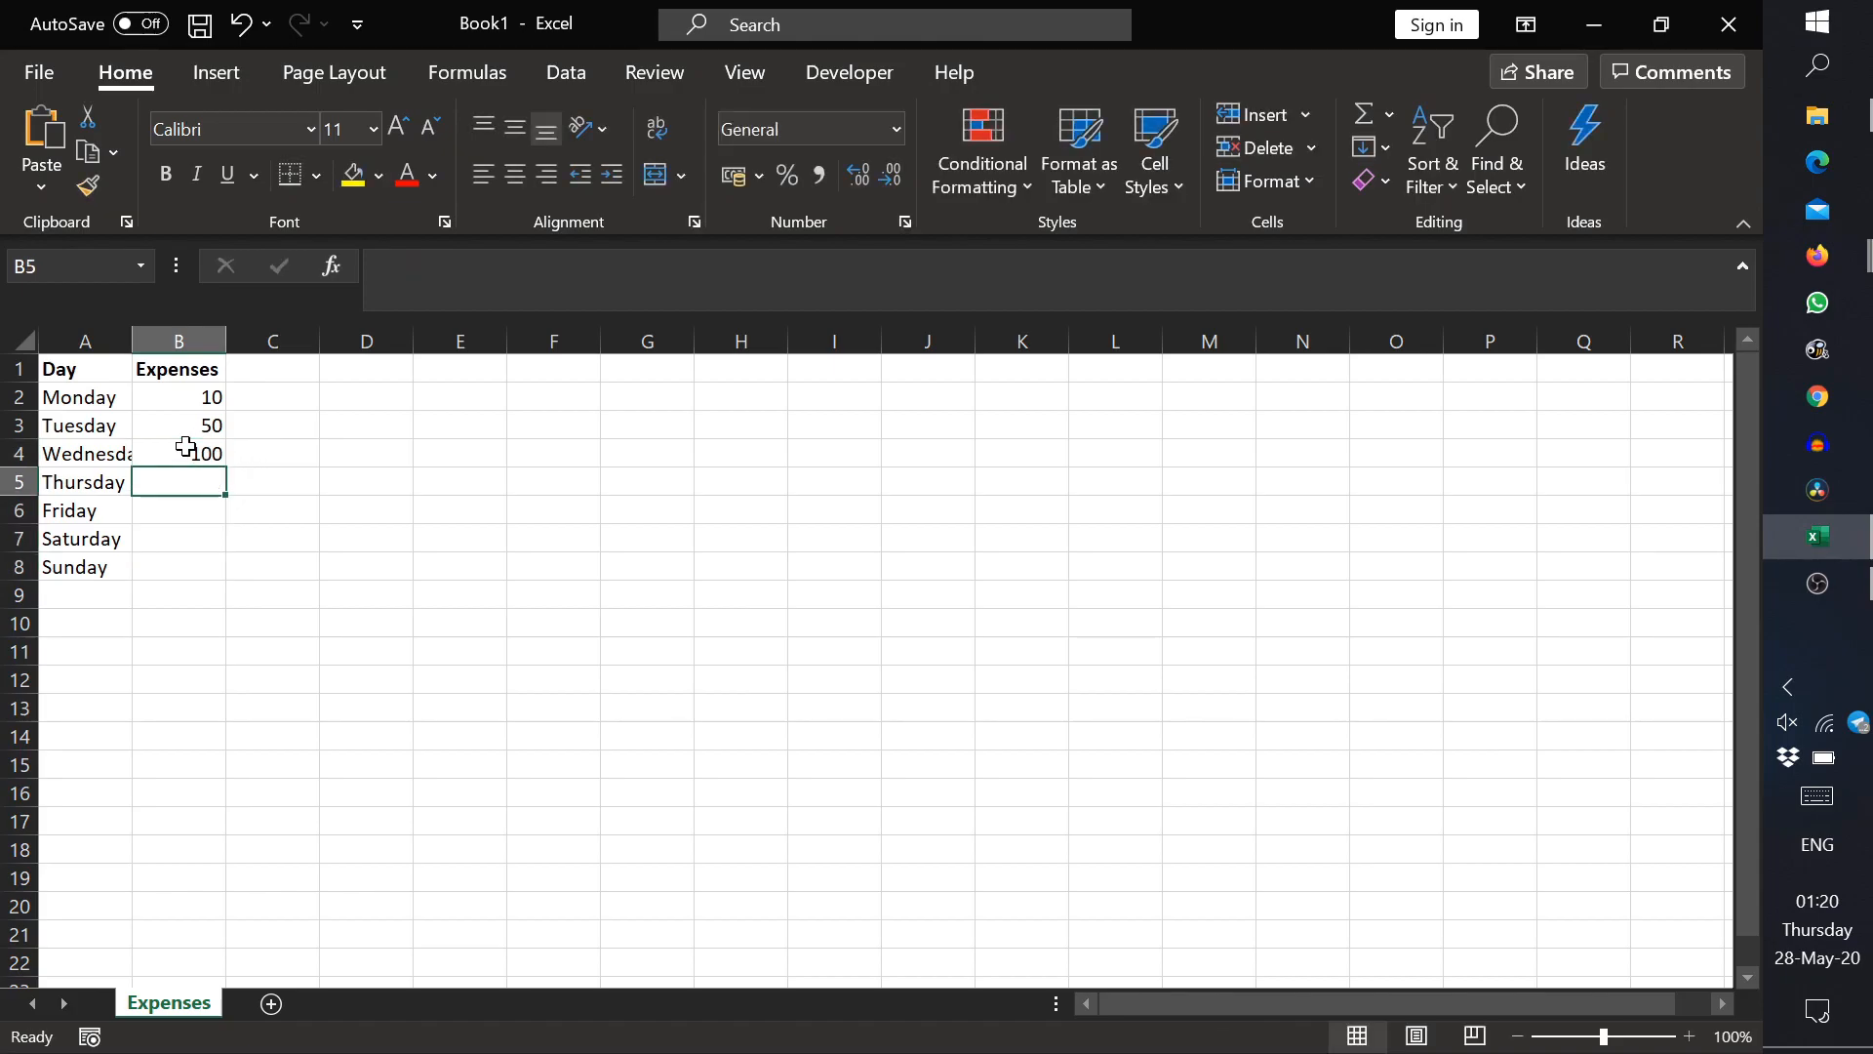
{"action": "type", "text": "80"}
{"action": "key", "text": "Return"}
{"action": "type", "text": "2"}
{"action": "key", "text": "Return"}
{"action": "type", "text": "0"}
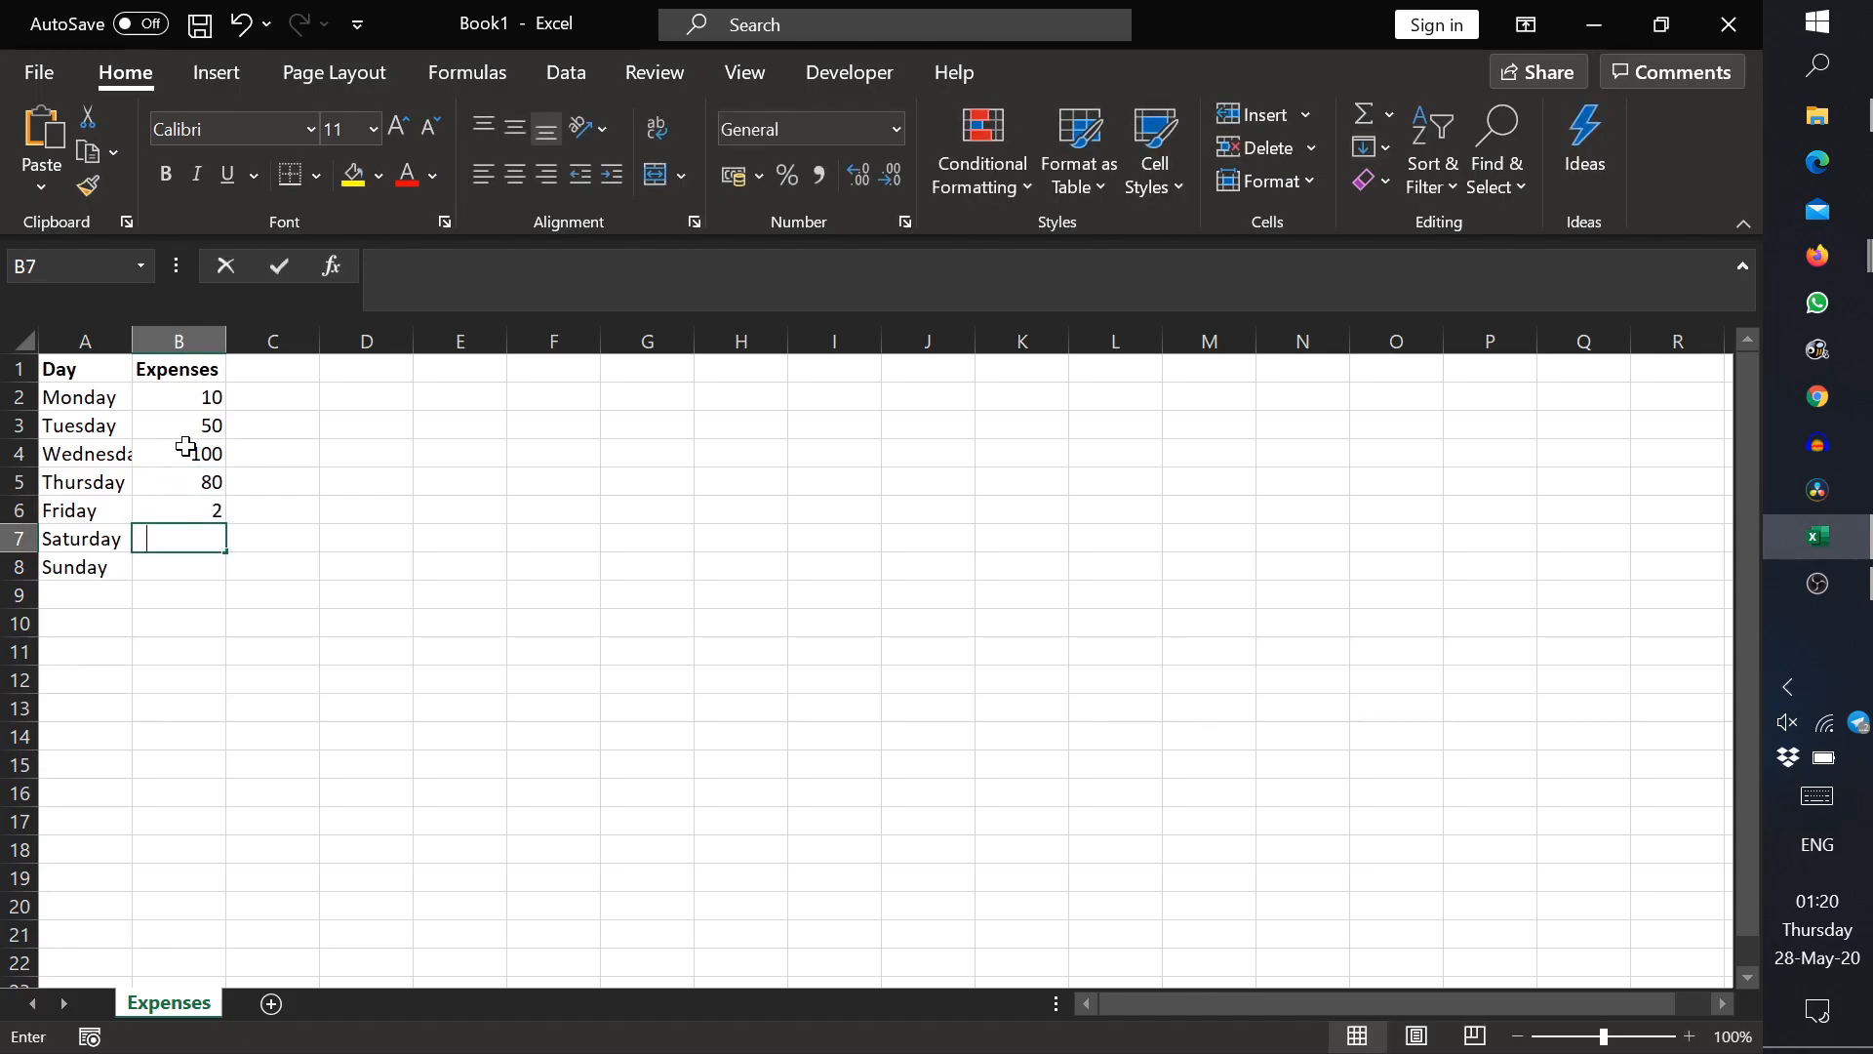
{"action": "key", "text": "Return"}
{"action": "type", "text": "0"}
{"action": "key", "text": "Return"}
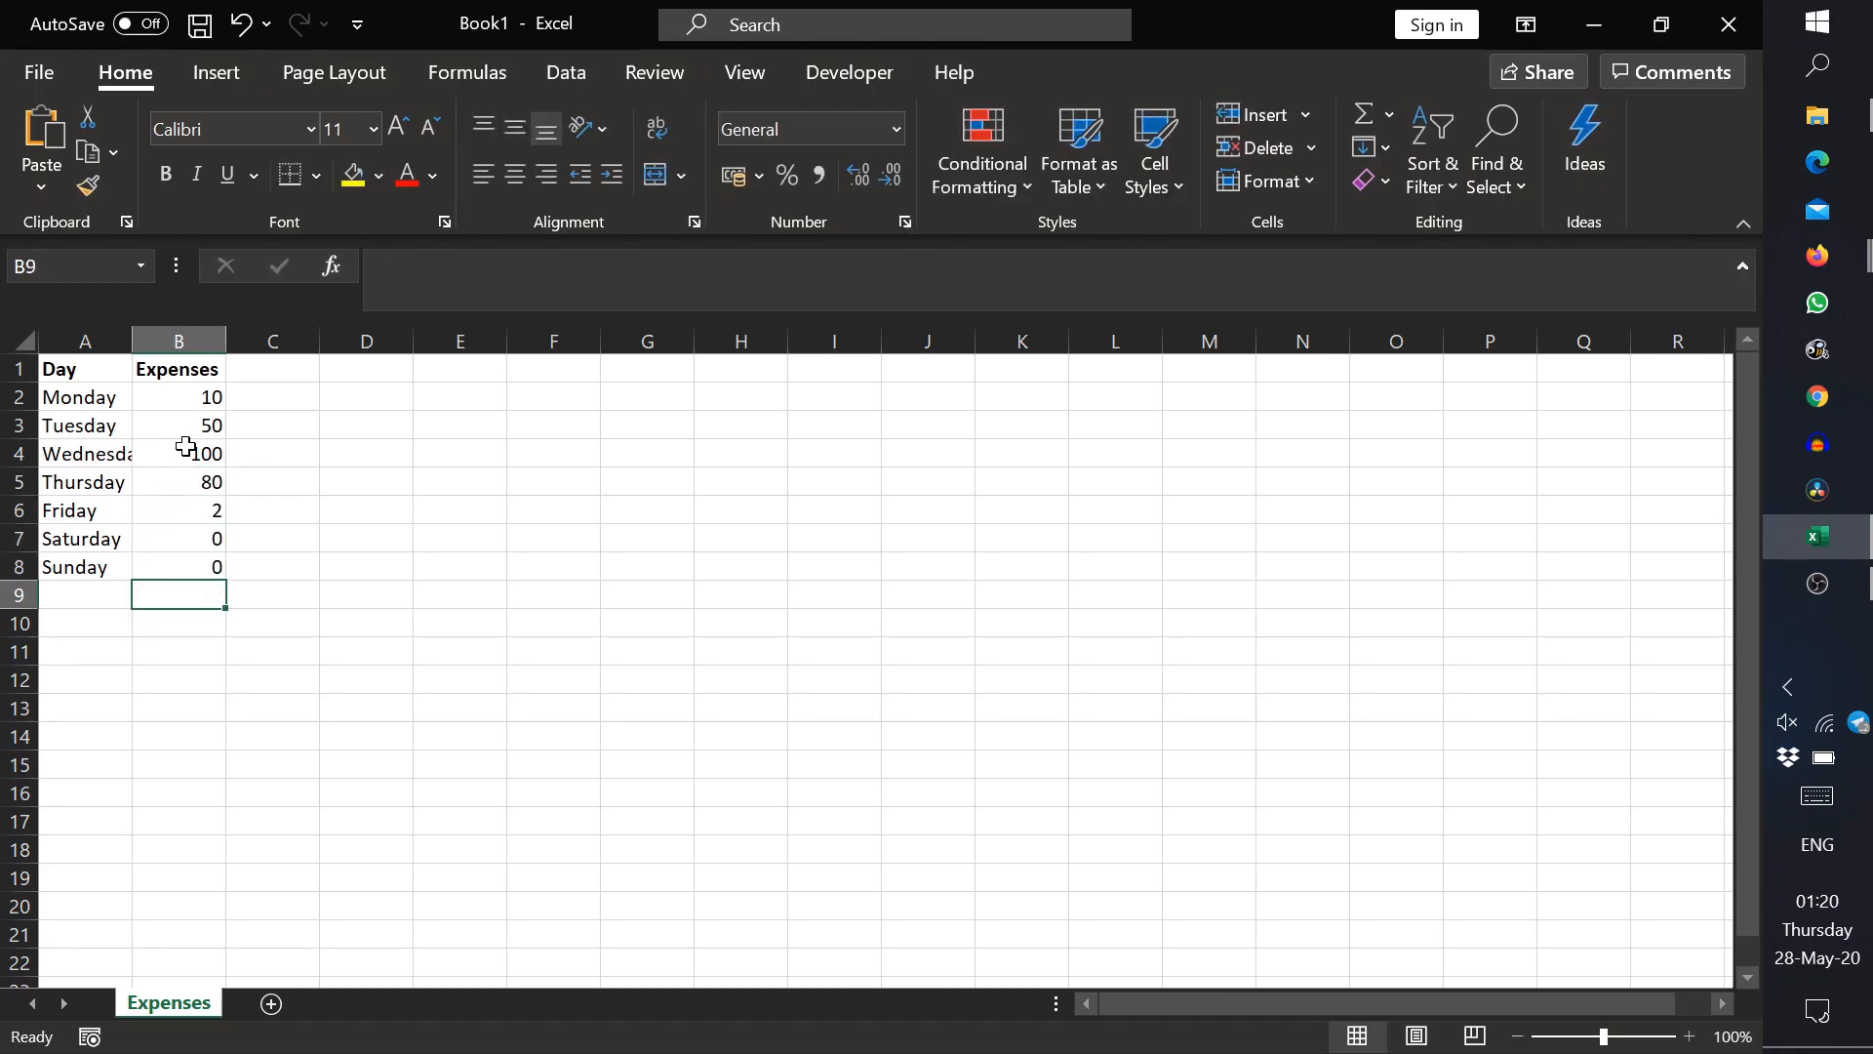
Step: Apply the Currency number format to the expense amounts in B2:B8
{"action": "left_click", "coordinate": [201, 459]}
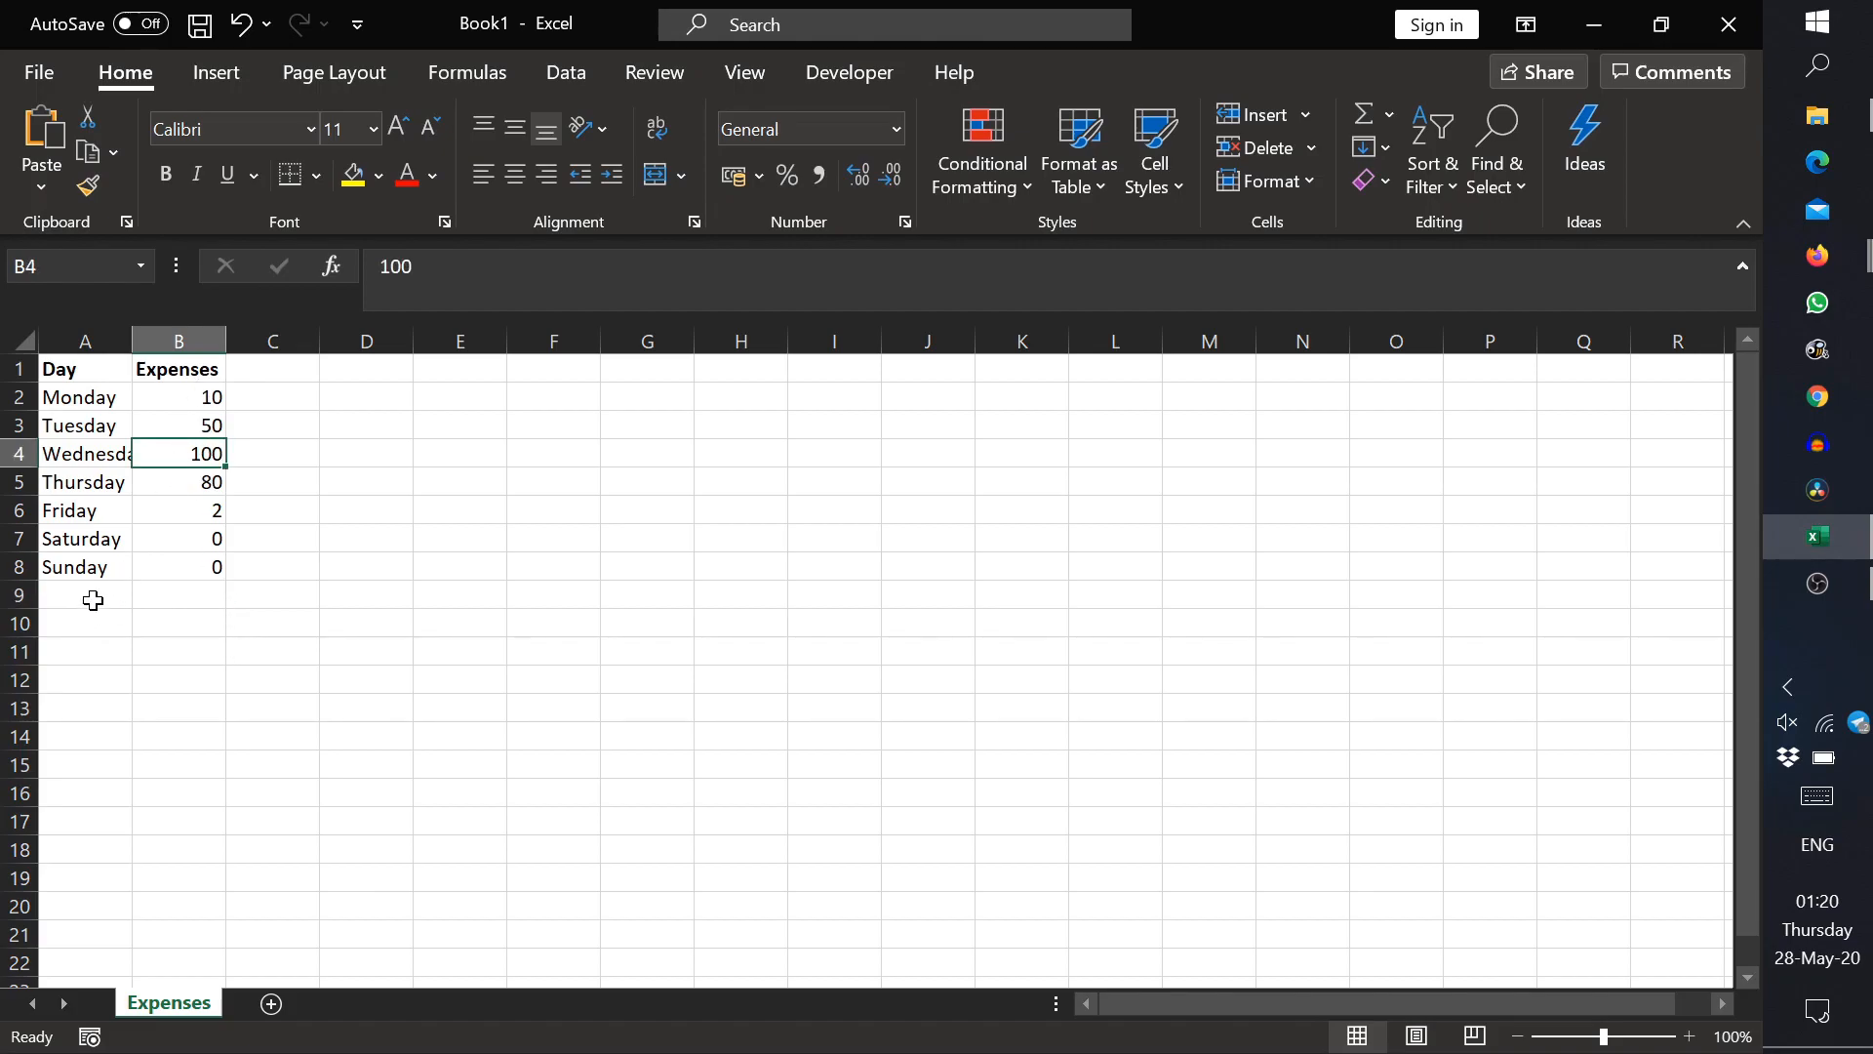
{"action": "left_click", "coordinate": [185, 589]}
{"action": "left_click_drag", "start_coordinate": [199, 564], "coordinate": [202, 400]}
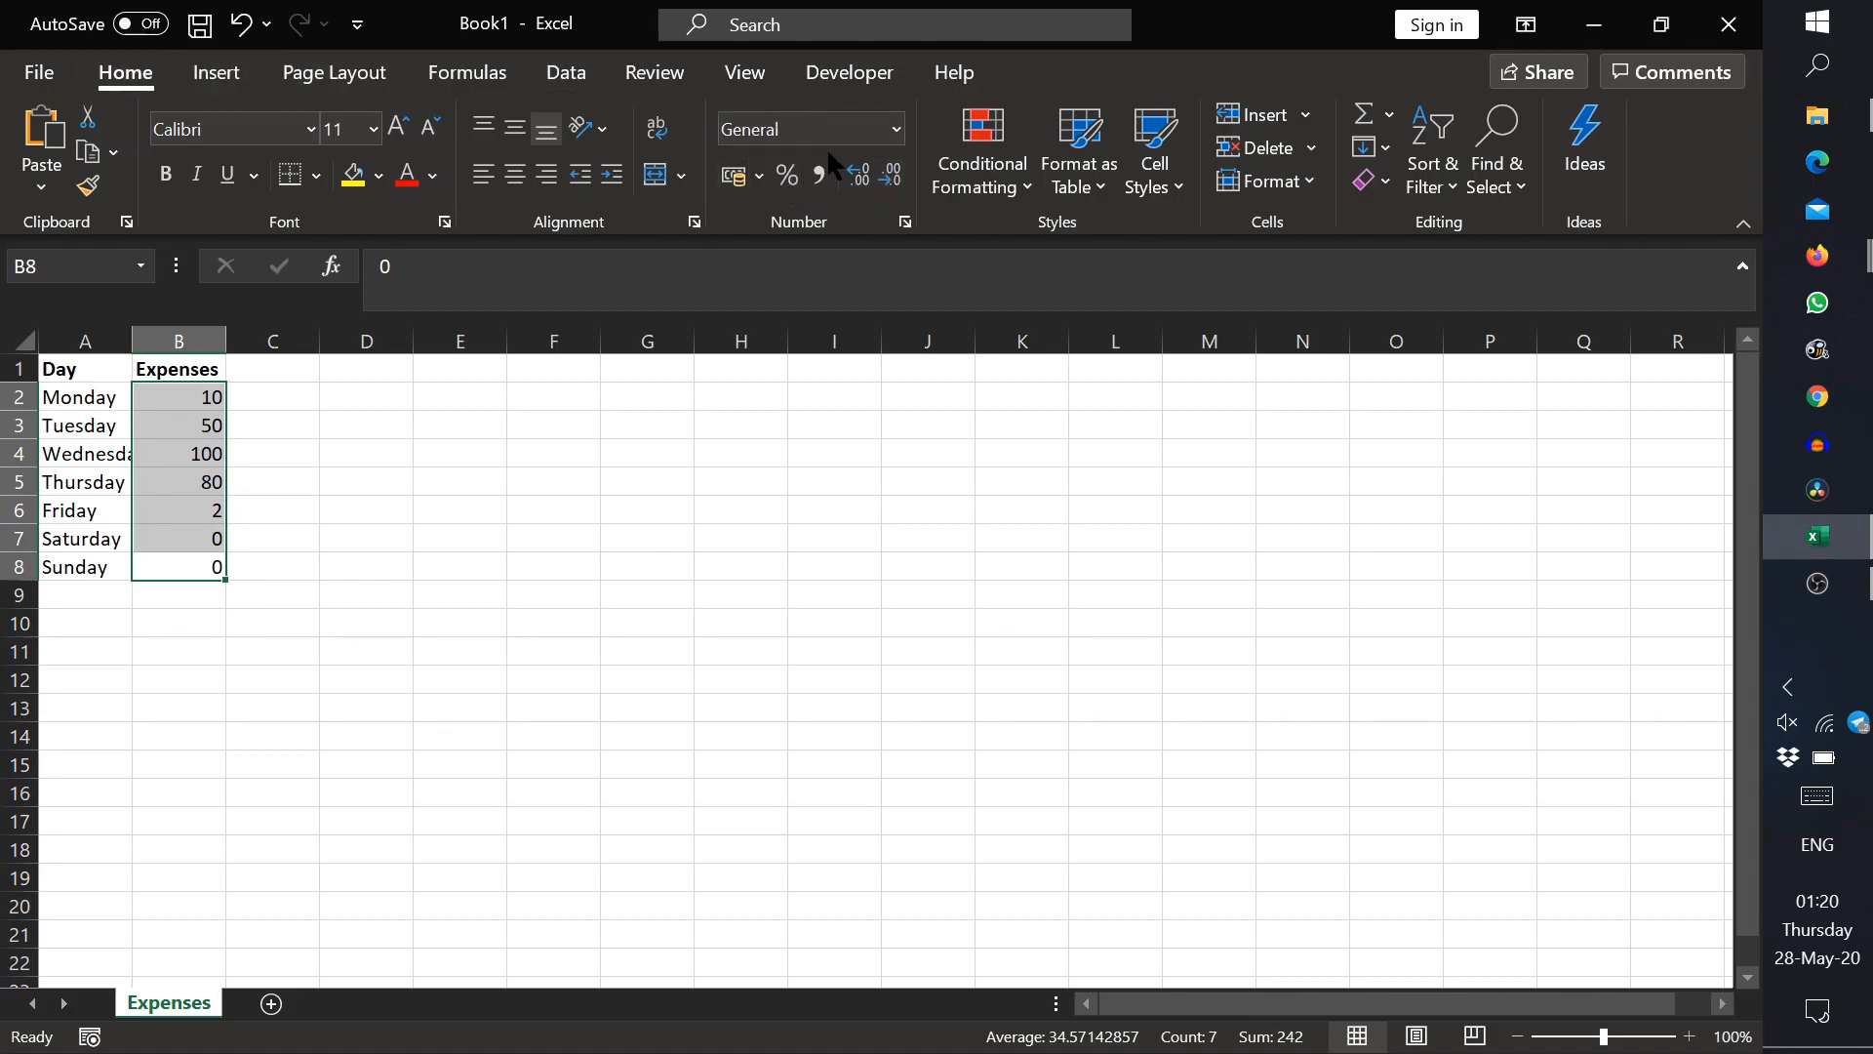
{"action": "left_click", "coordinate": [893, 130]}
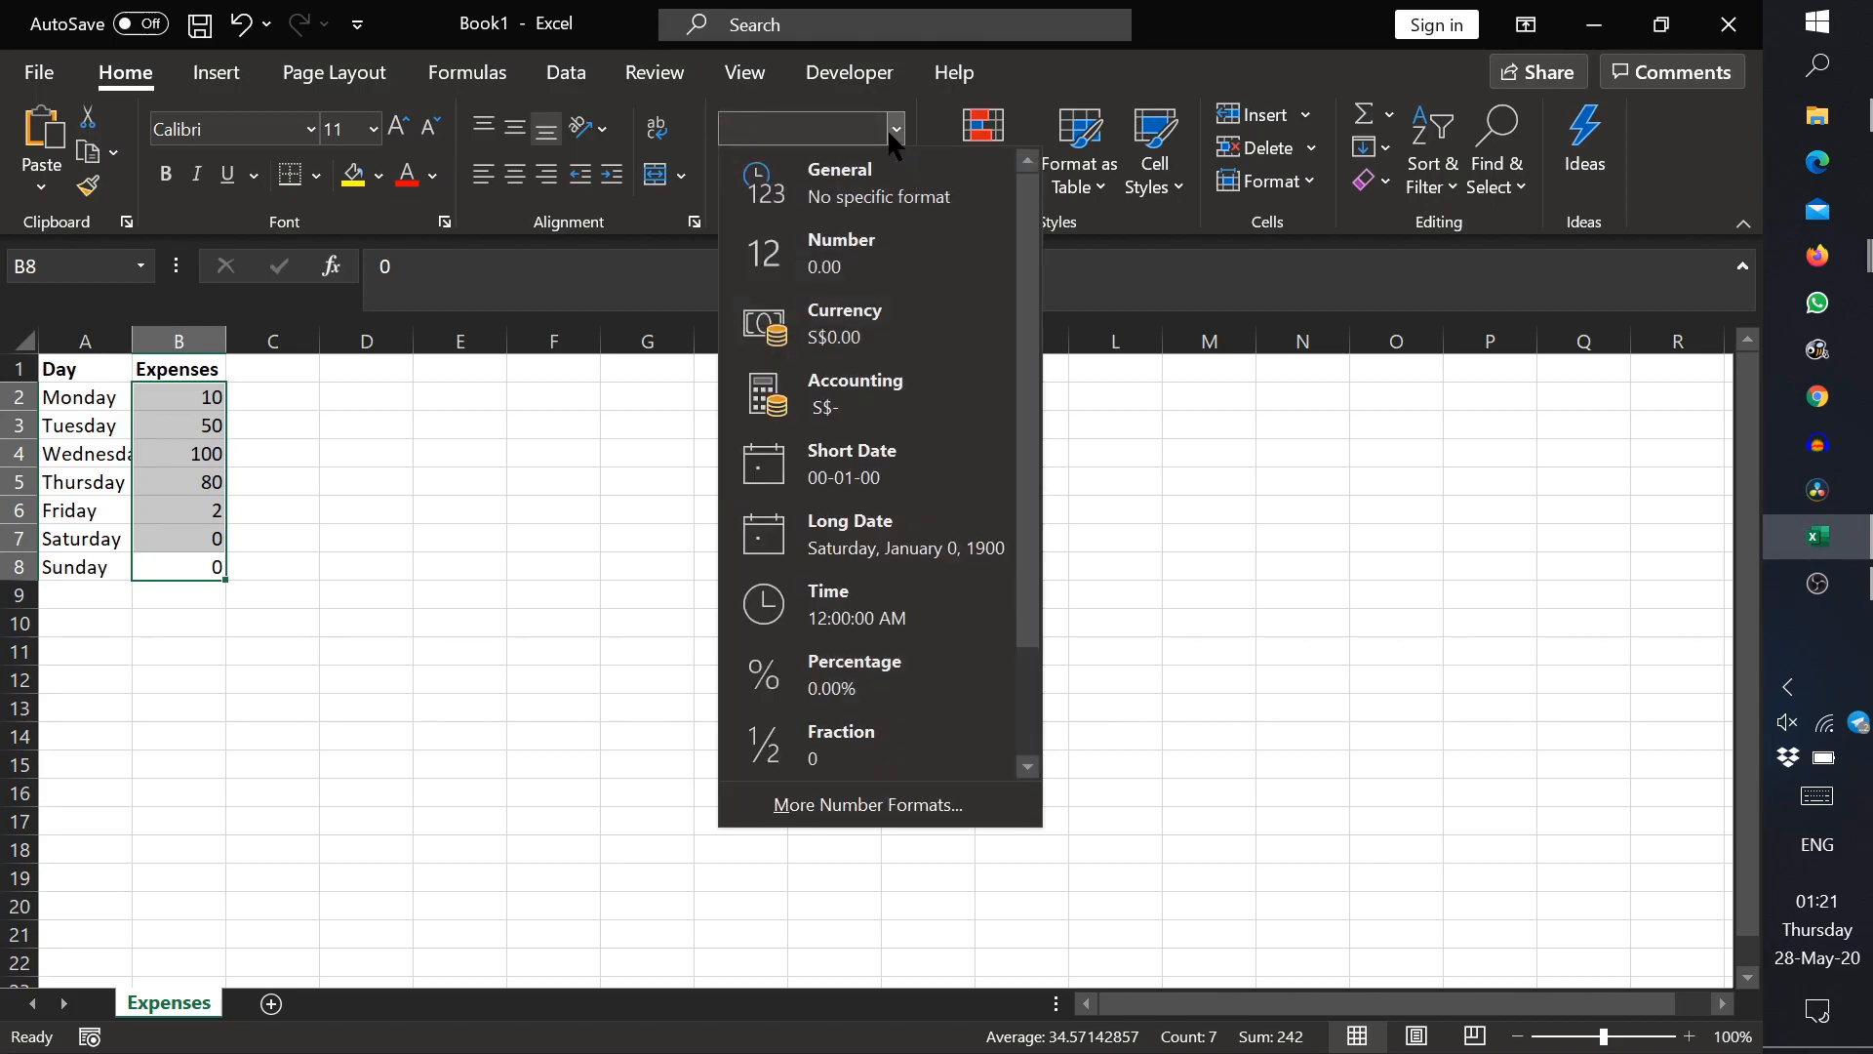
{"action": "left_click", "coordinate": [845, 332]}
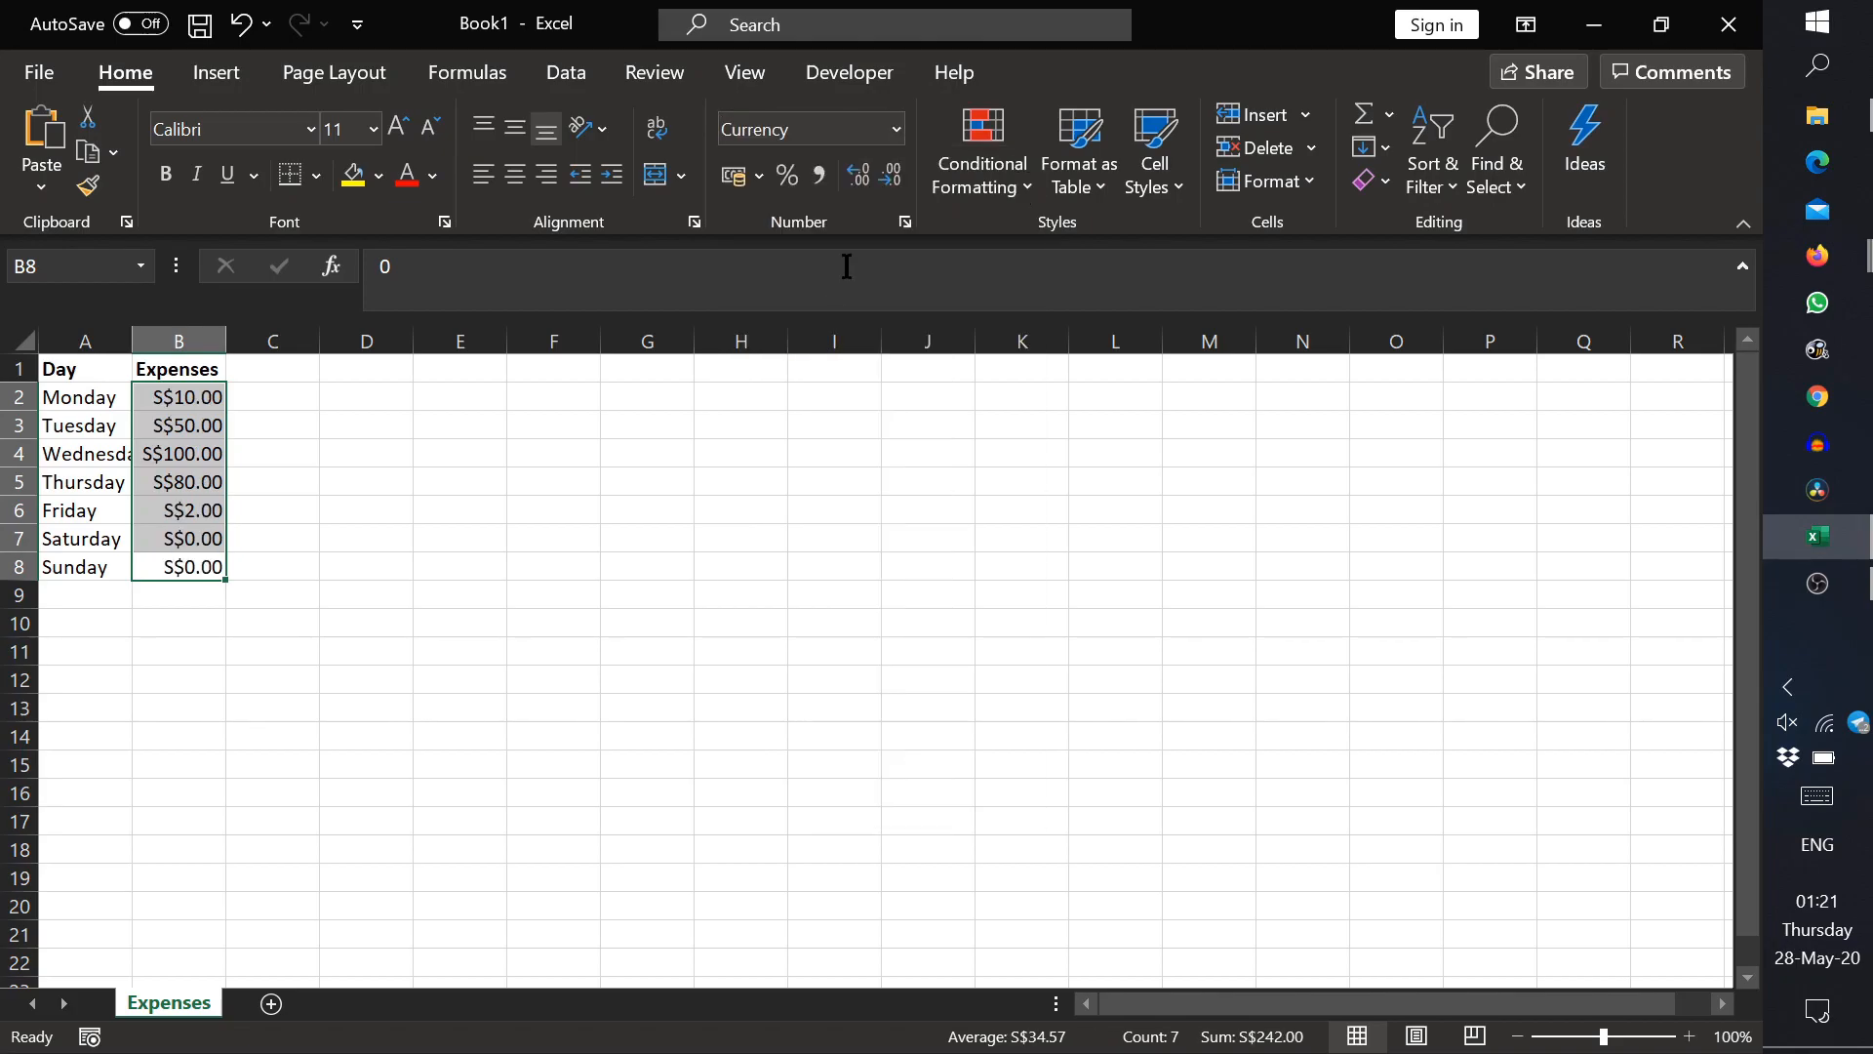
Step: Format the amounts in B2:B8 with the Accounting category, two decimal places and the S$ symbol
{"action": "left_click", "coordinate": [896, 132]}
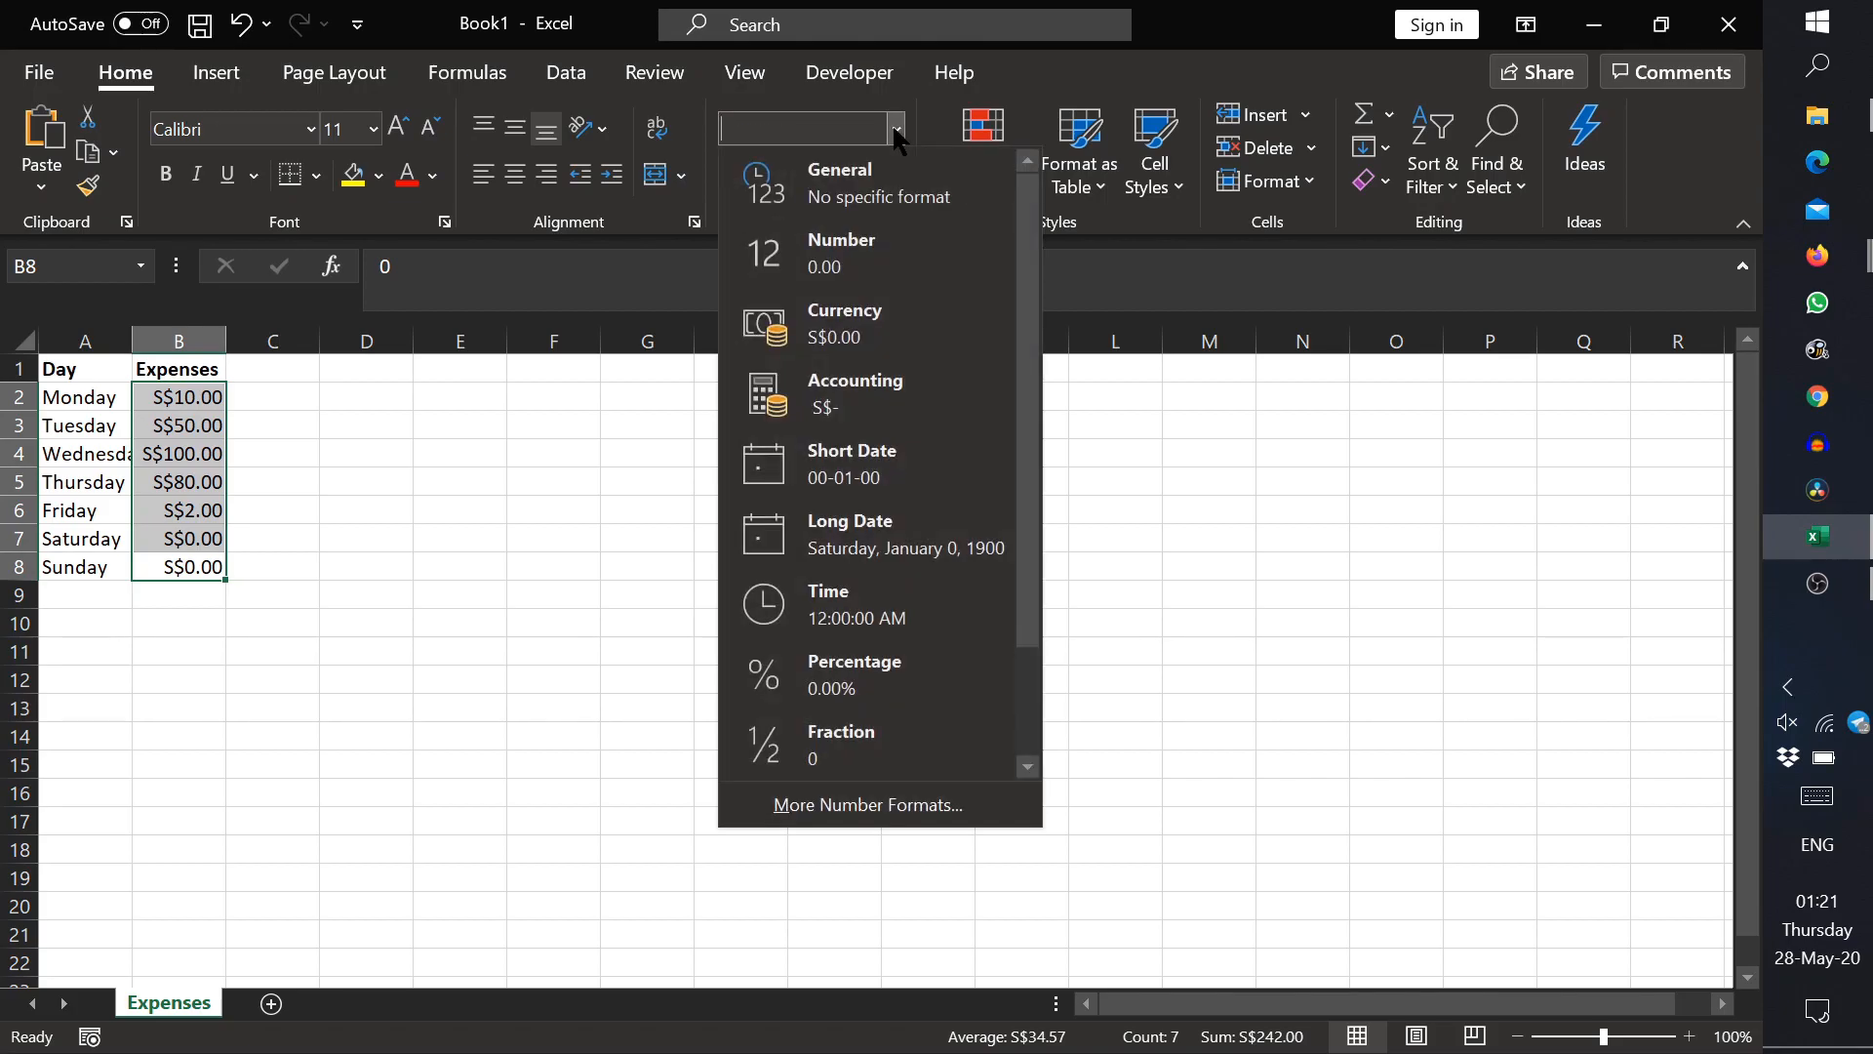
{"action": "left_click", "coordinate": [863, 806]}
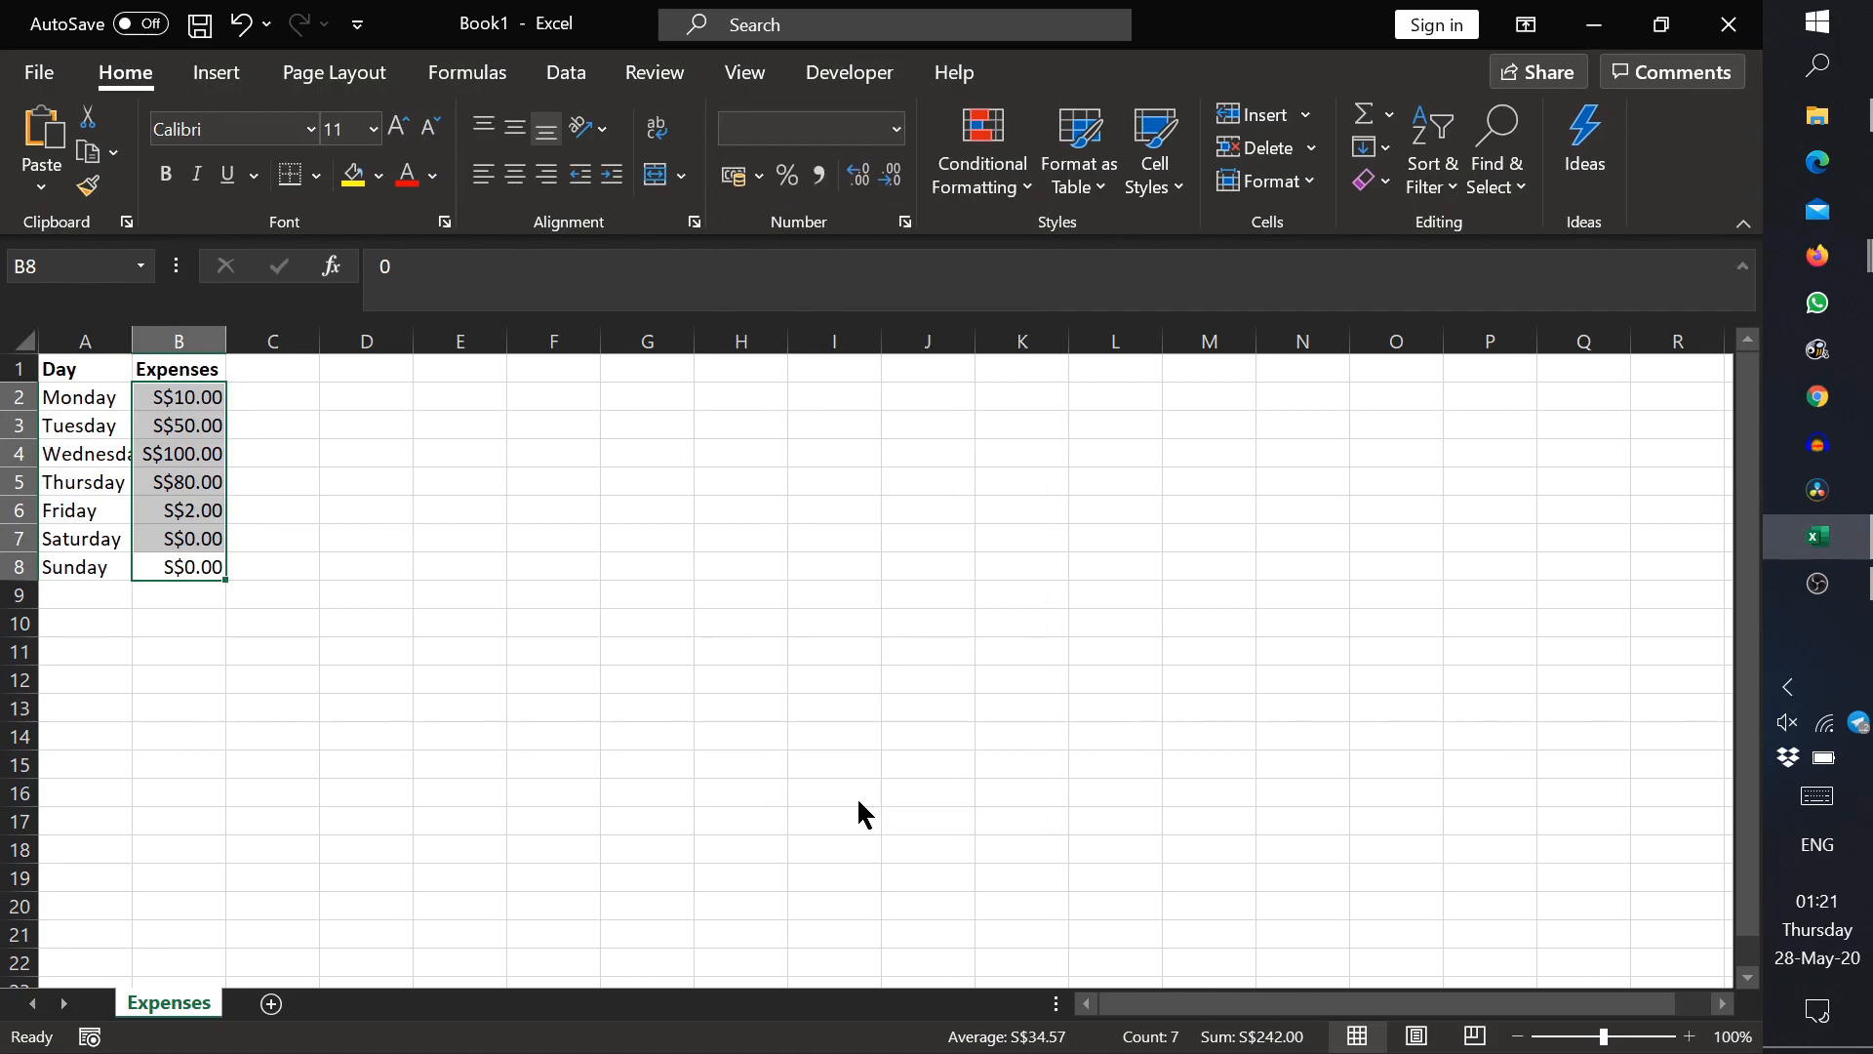
{"action": "left_click", "coordinate": [166, 475]}
{"action": "left_click", "coordinate": [175, 452]}
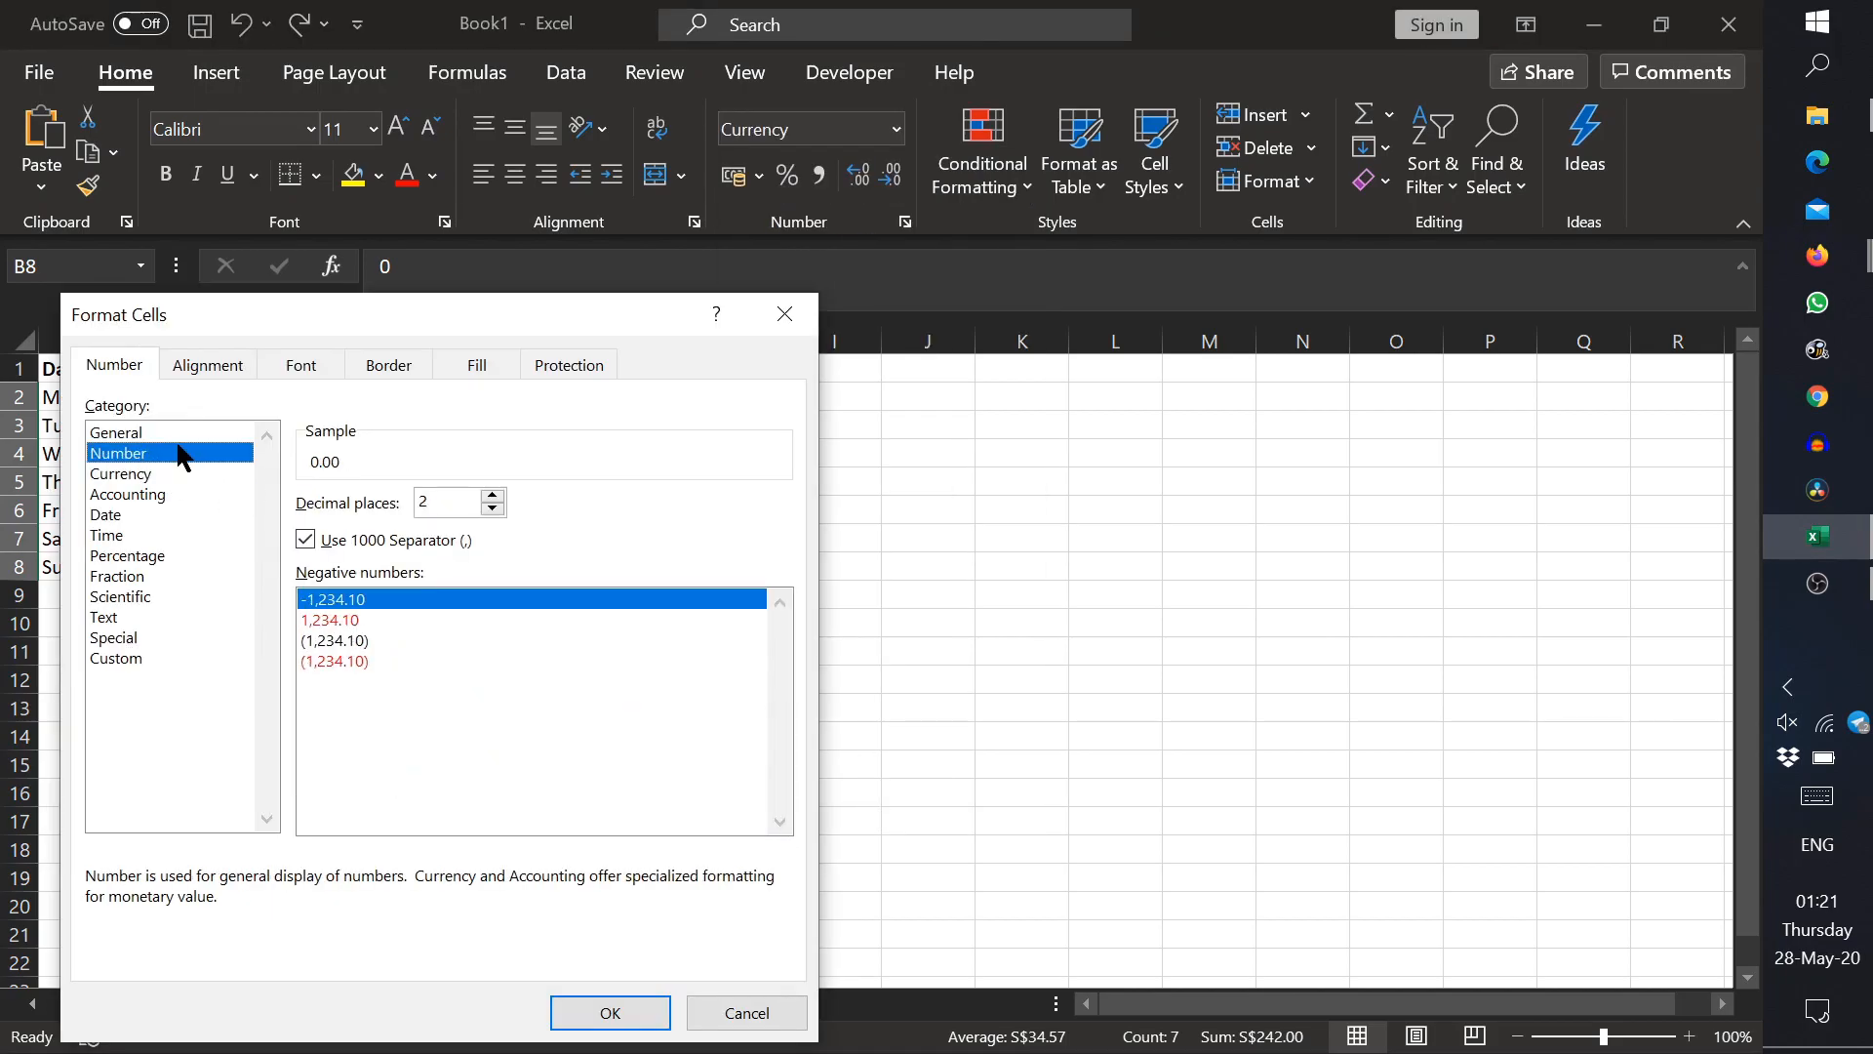
{"action": "left_click", "coordinate": [188, 494]}
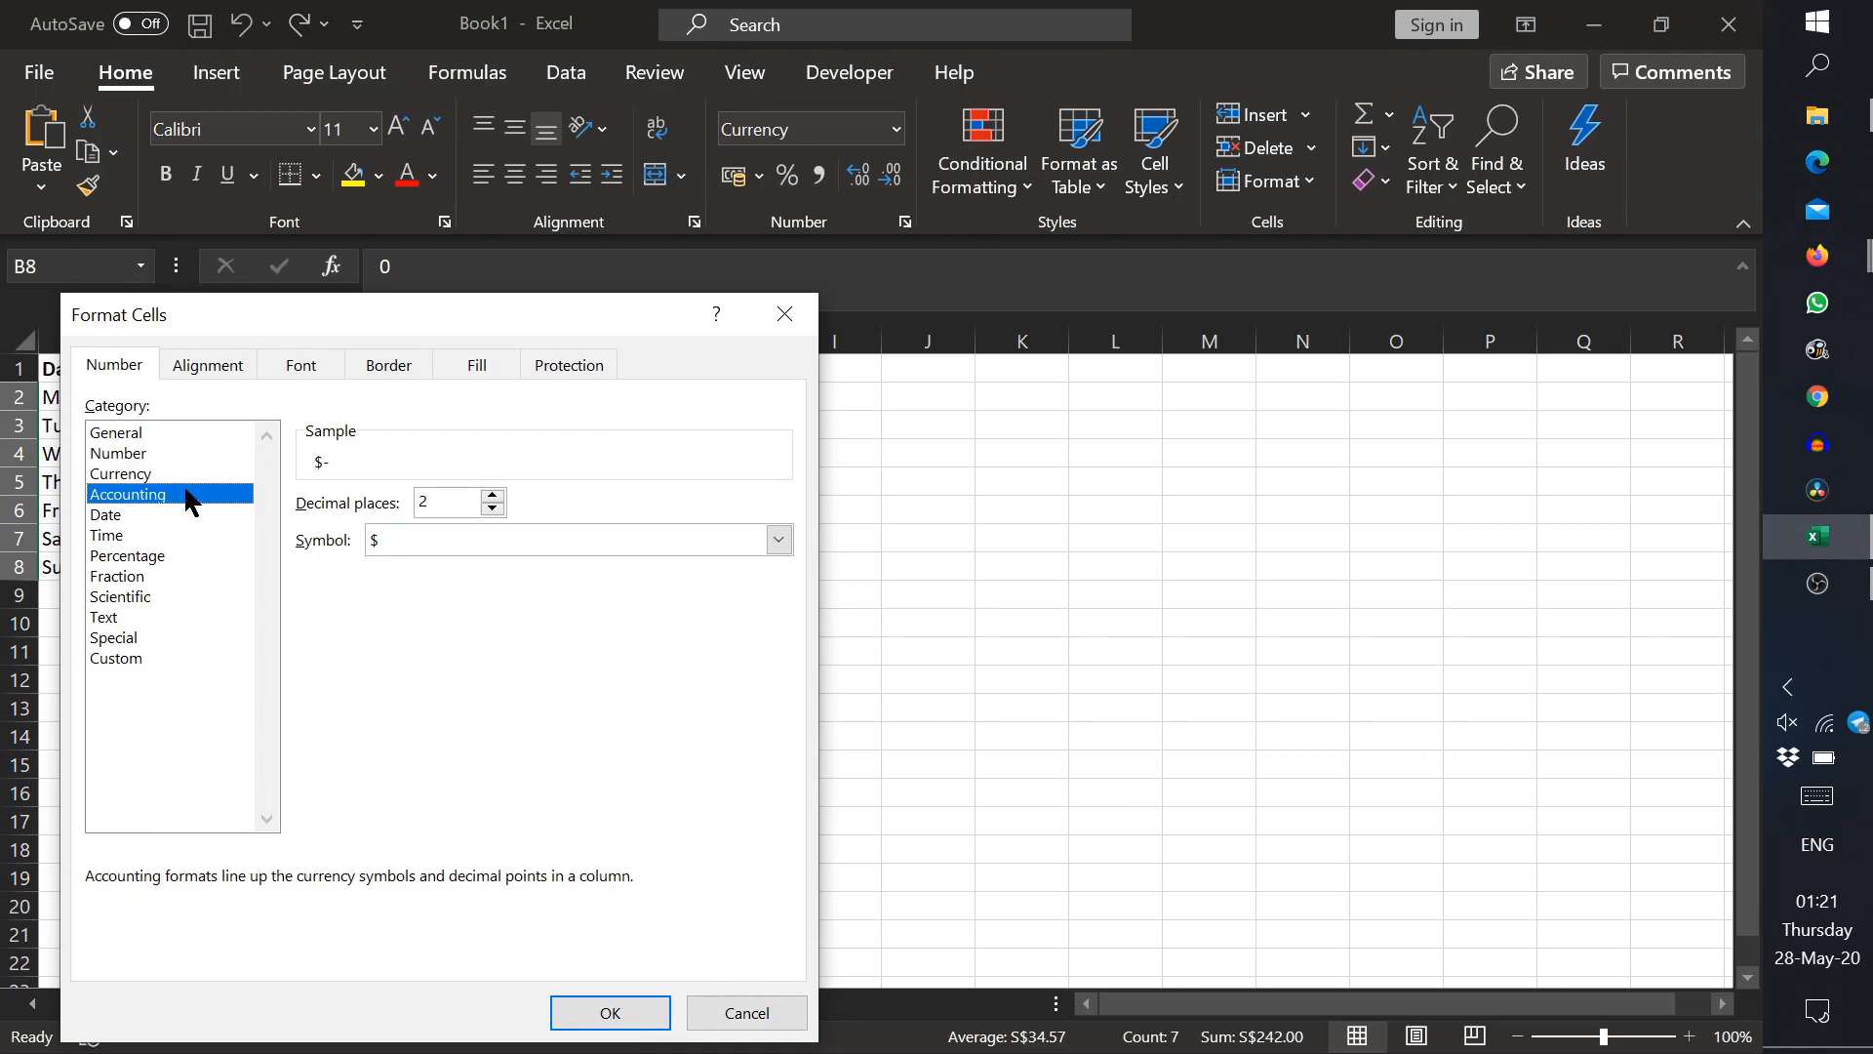
{"action": "left_click", "coordinate": [500, 536]}
{"action": "left_click", "coordinate": [502, 589]}
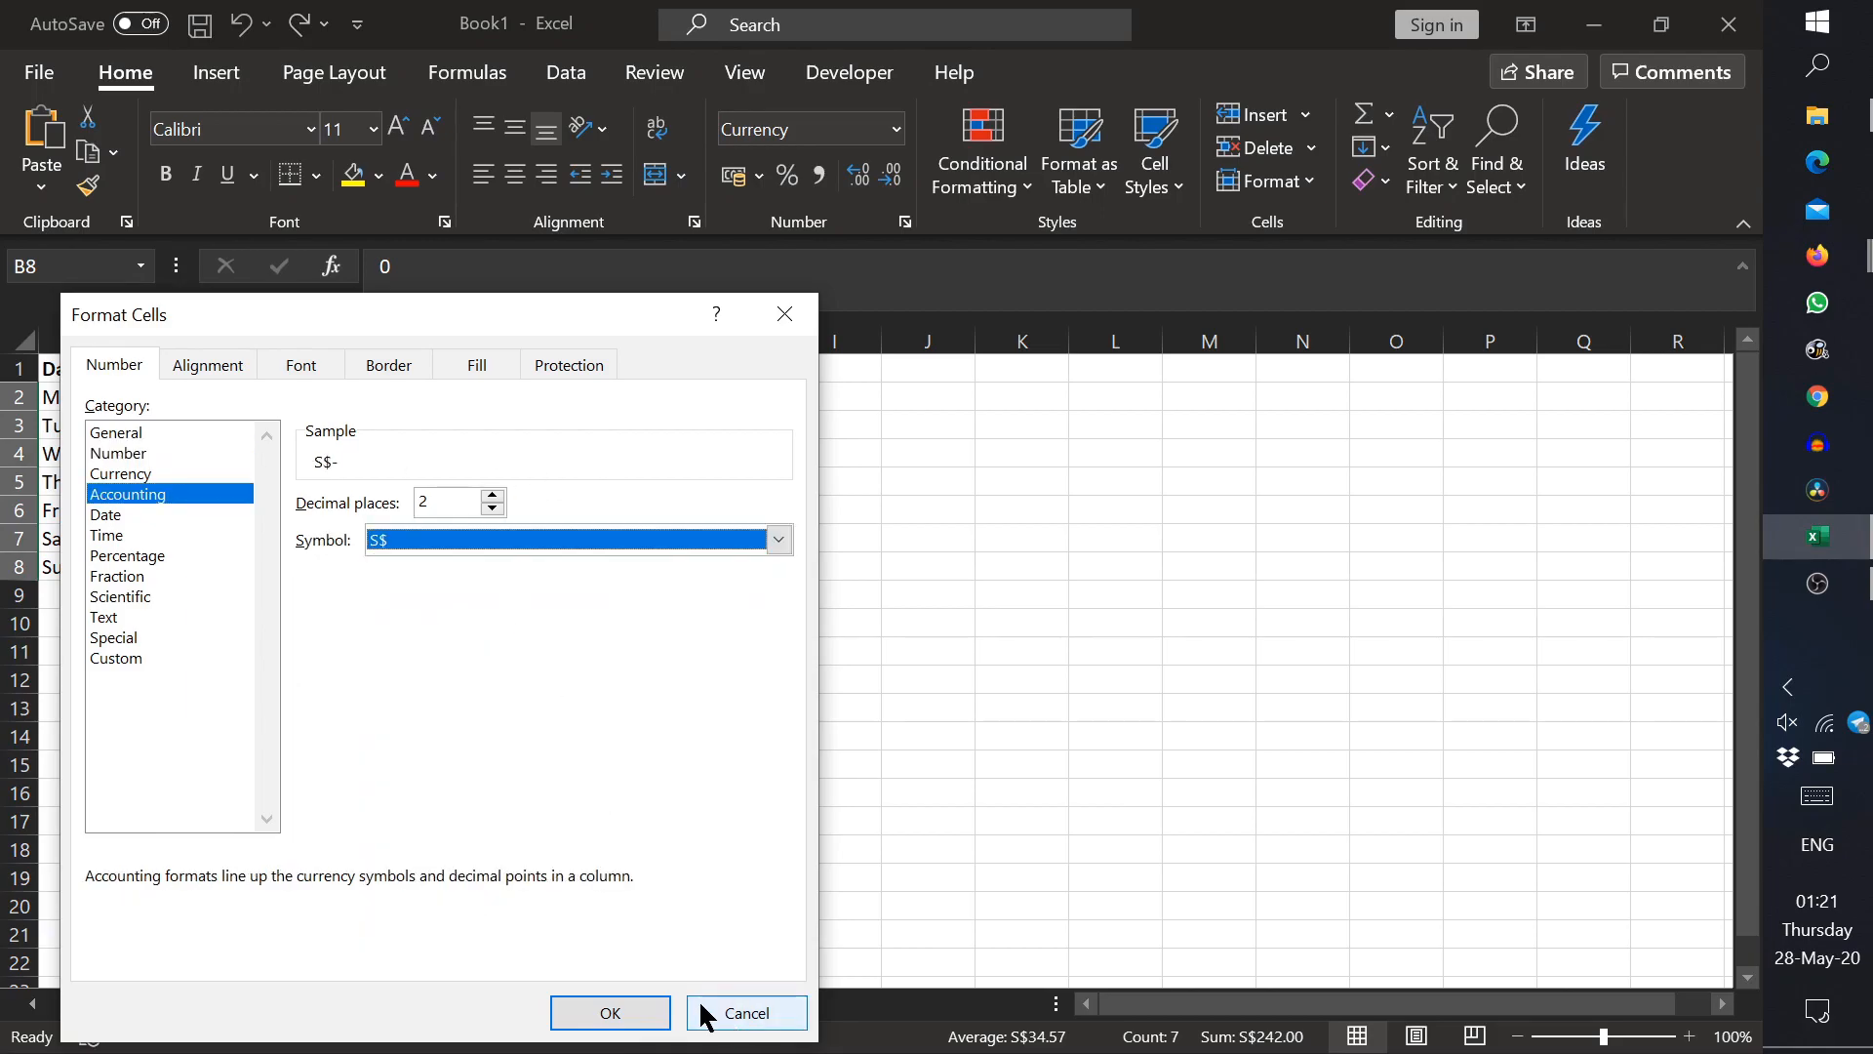
{"action": "left_click", "coordinate": [610, 1012]}
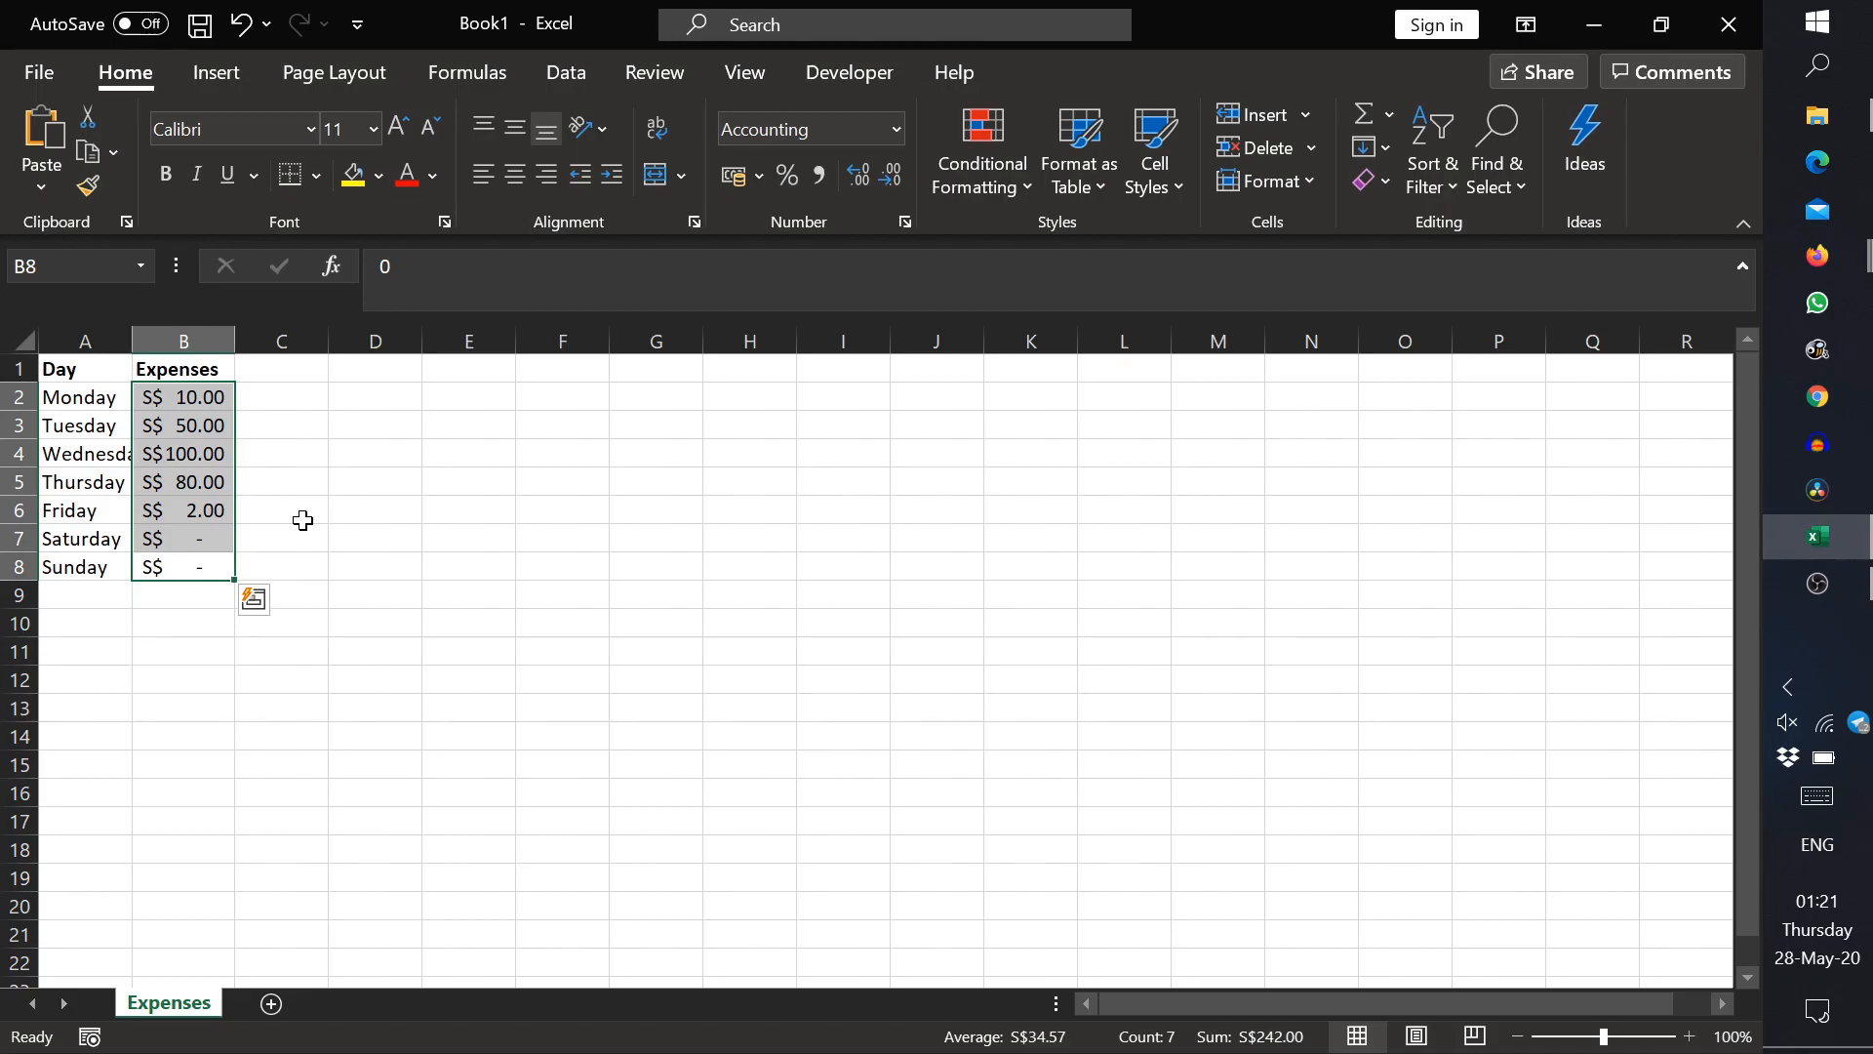
Step: Try the Scientific number format on the amounts in B2:B8 and undo it
{"action": "left_click", "coordinate": [897, 137]}
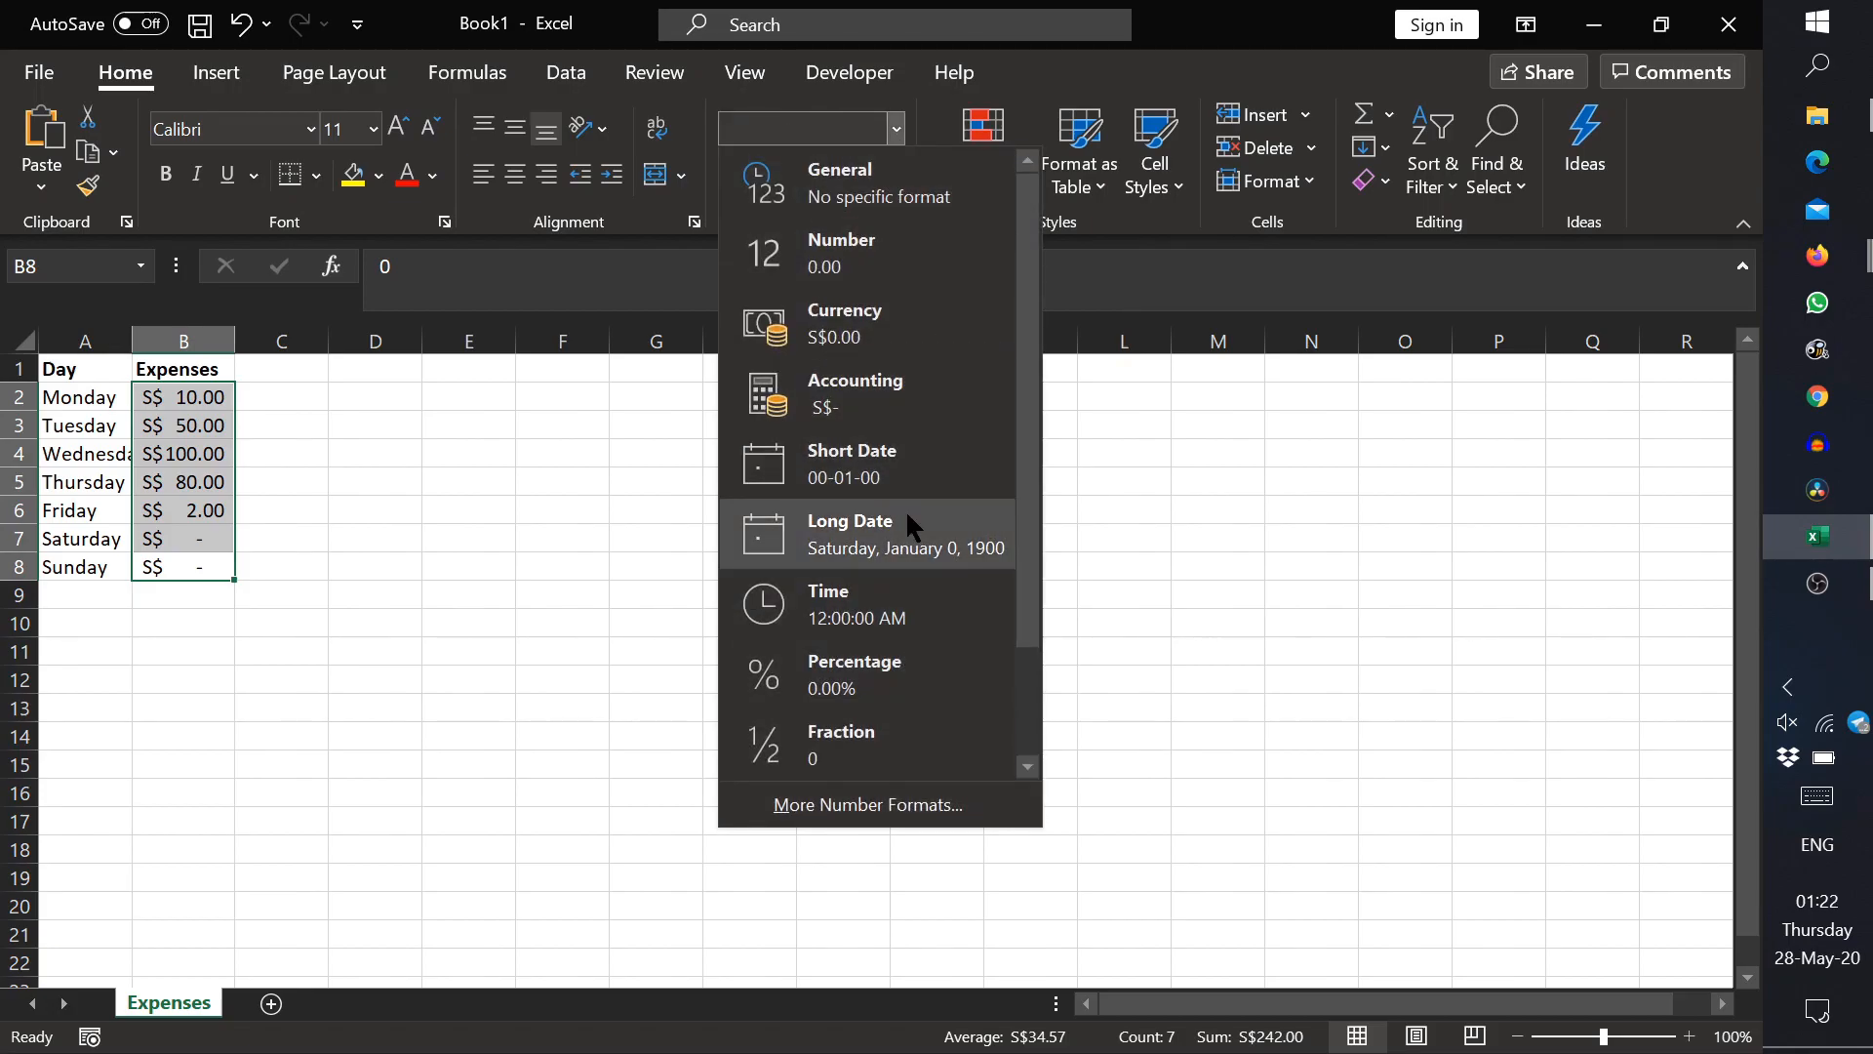
{"action": "scroll", "coordinate": [905, 527], "scroll_direction": "down", "scroll_amount": 2}
{"action": "left_click", "coordinate": [870, 678]}
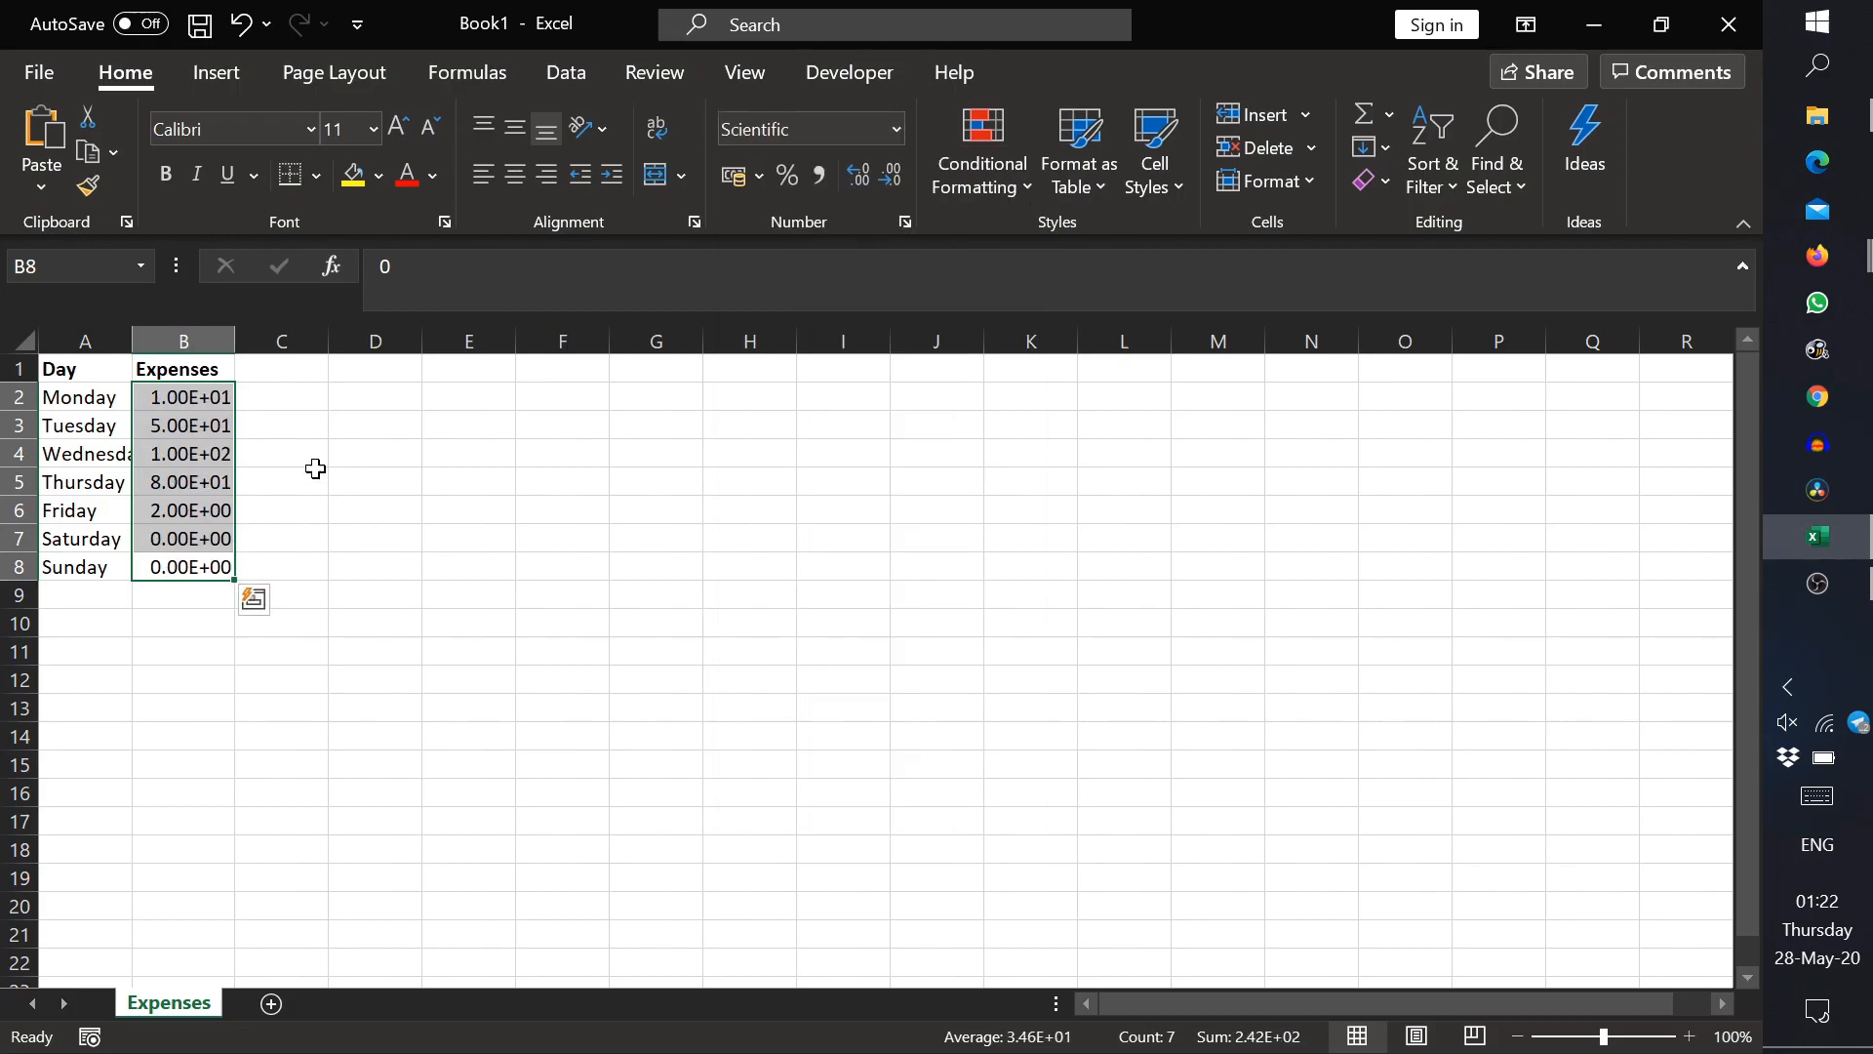
{"action": "key", "text": "ctrl+z"}
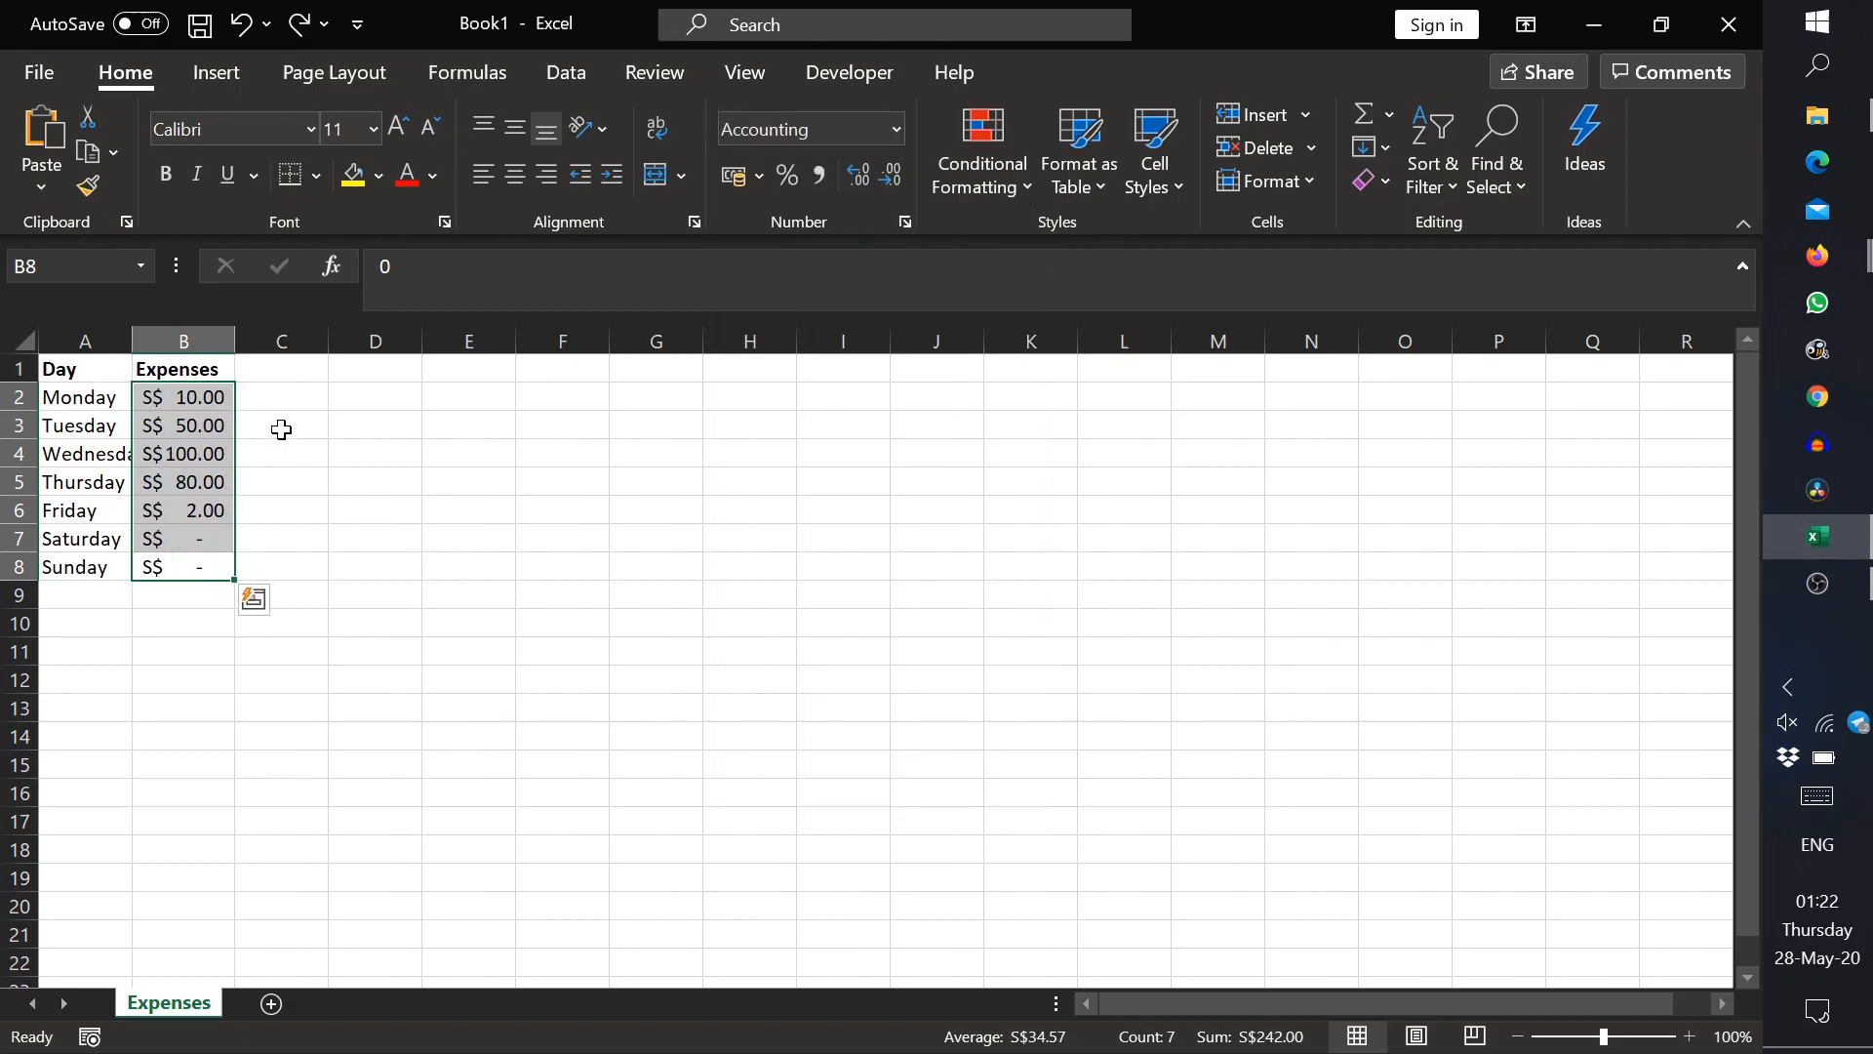
{"action": "left_click", "coordinate": [192, 561]}
{"action": "left_click", "coordinate": [188, 593]}
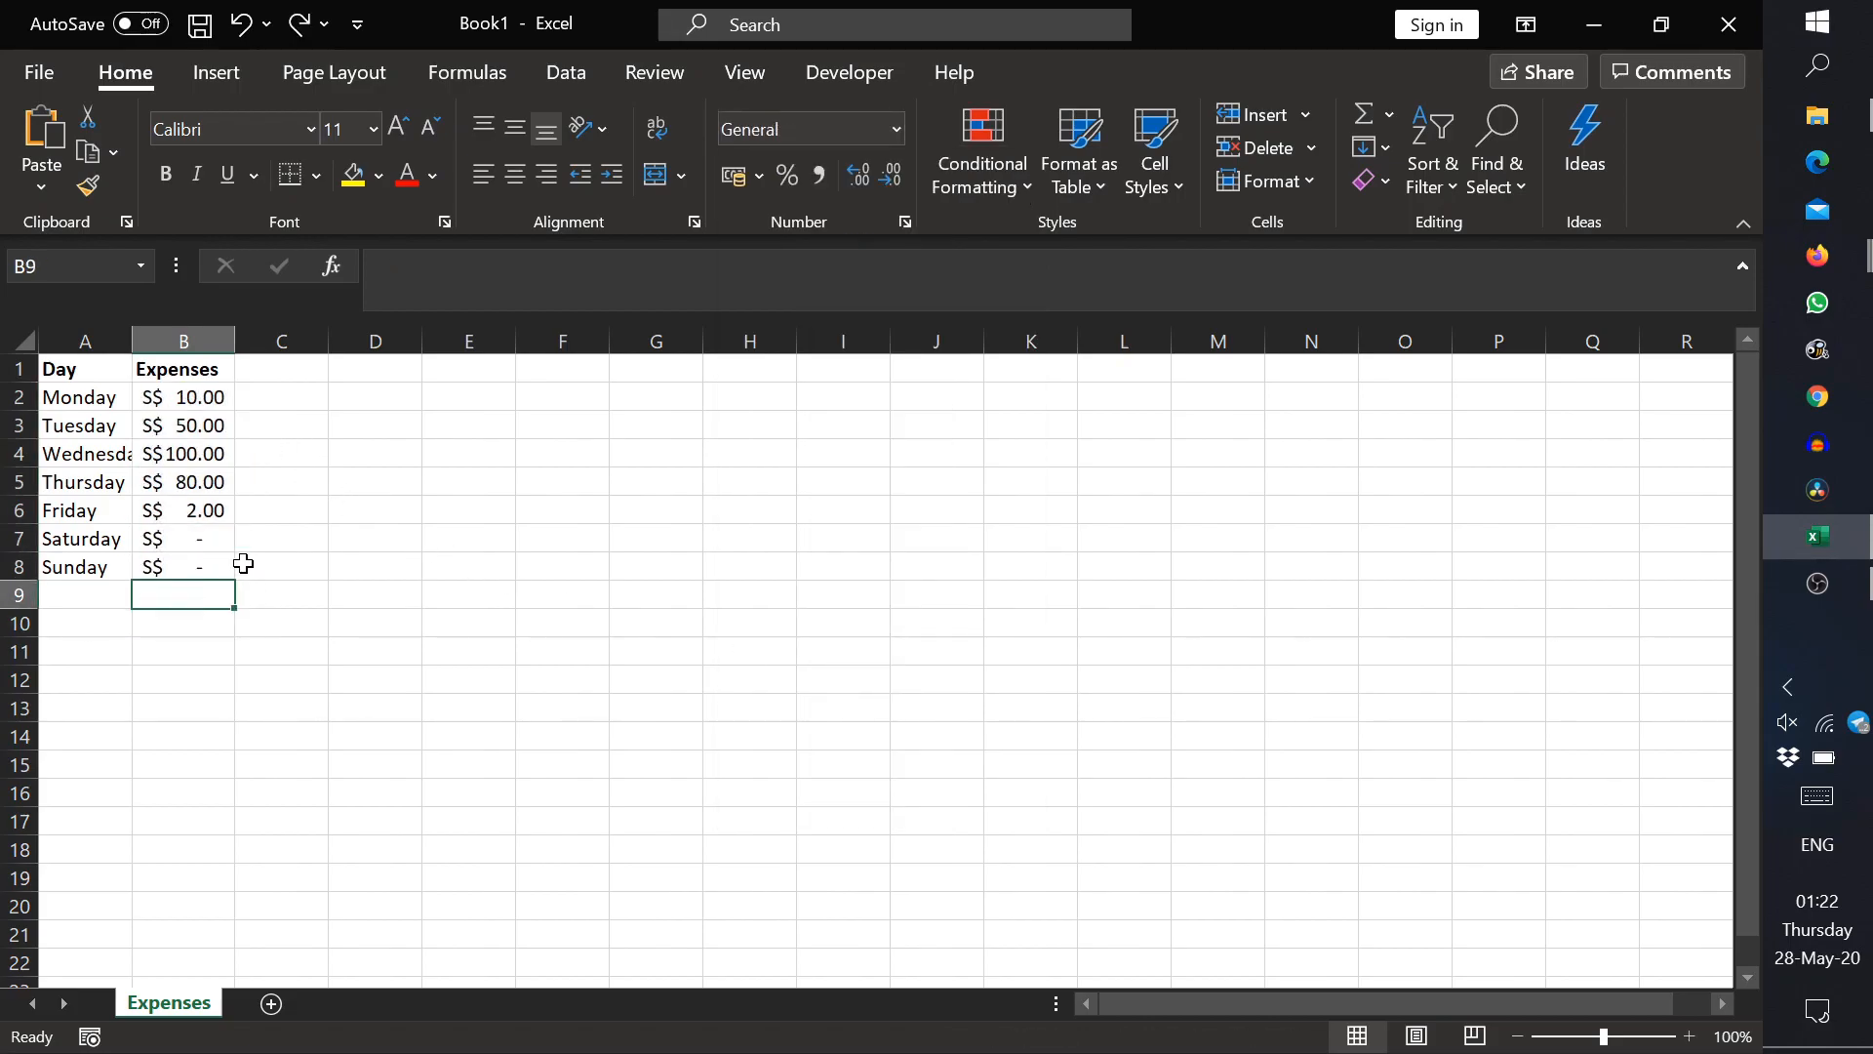
Step: Delete the Saturday entry from cell A7 and undo the deletion
{"action": "left_click_drag", "start_coordinate": [211, 392], "coordinate": [224, 571]}
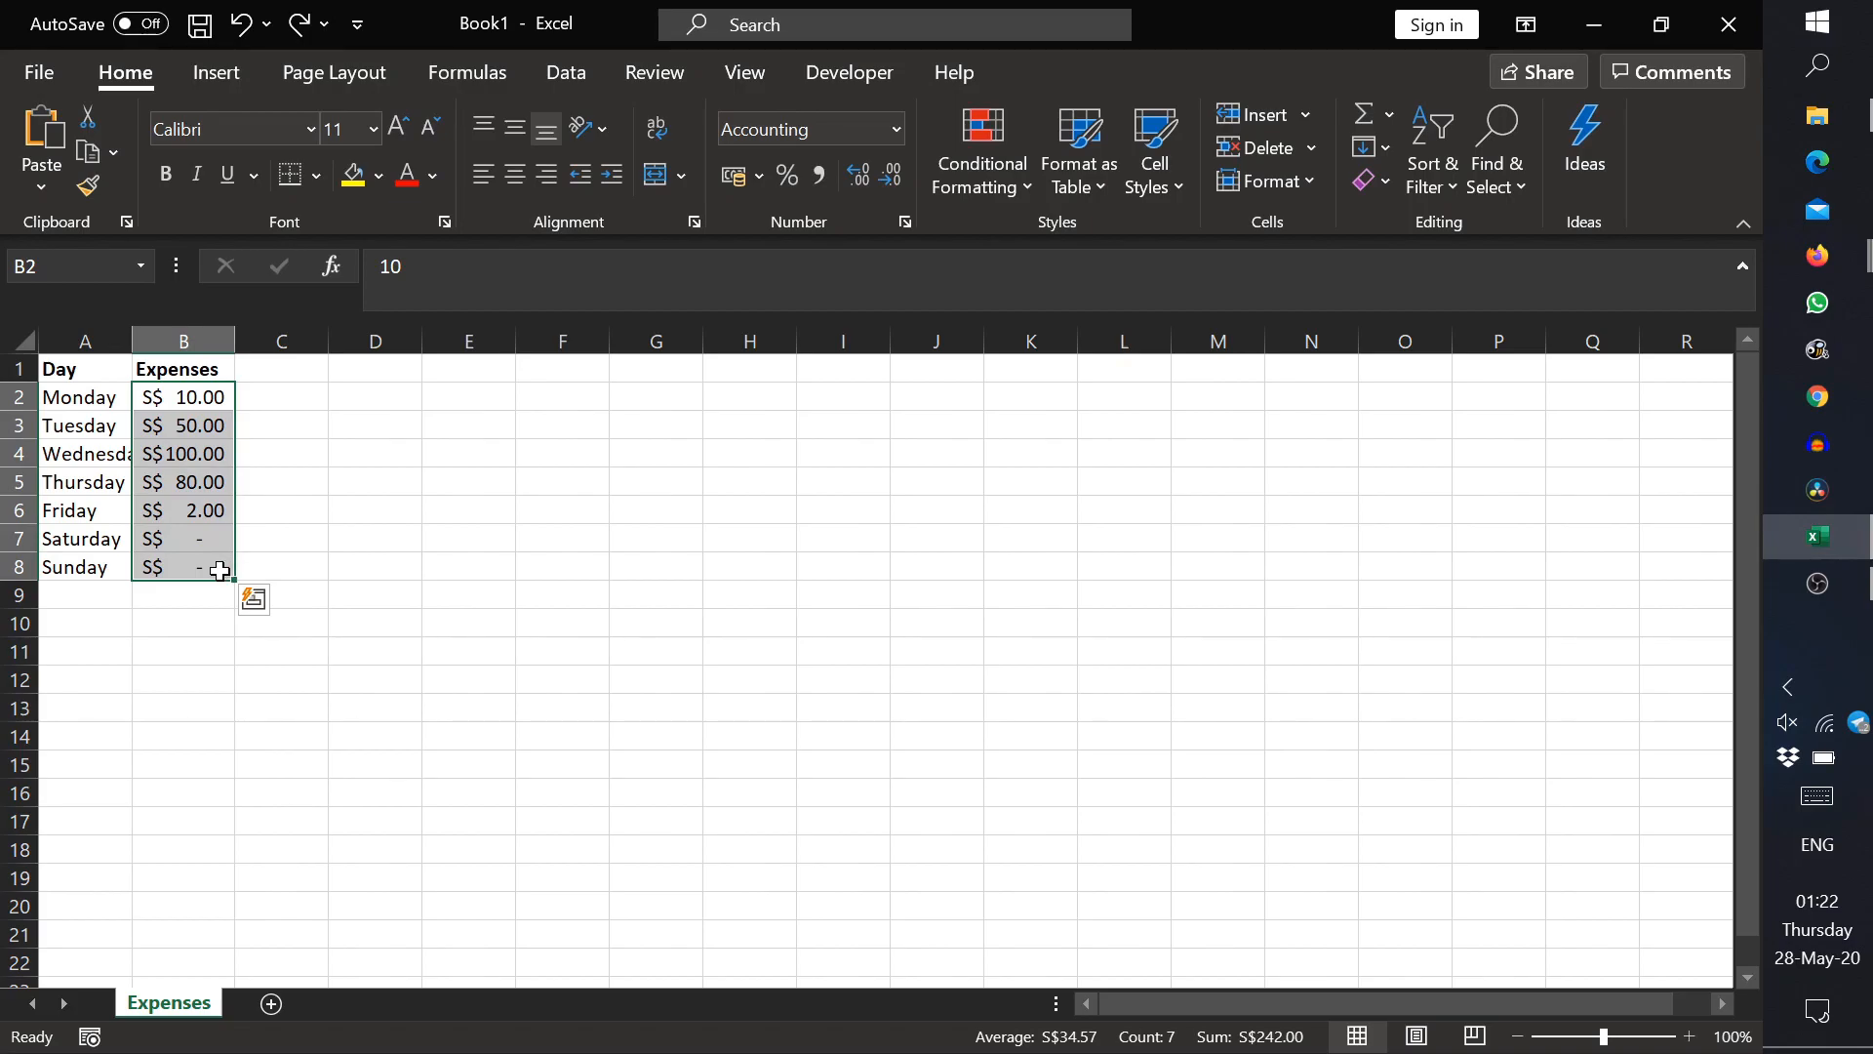
{"action": "left_click", "coordinate": [50, 540]}
{"action": "key", "text": "Delete"}
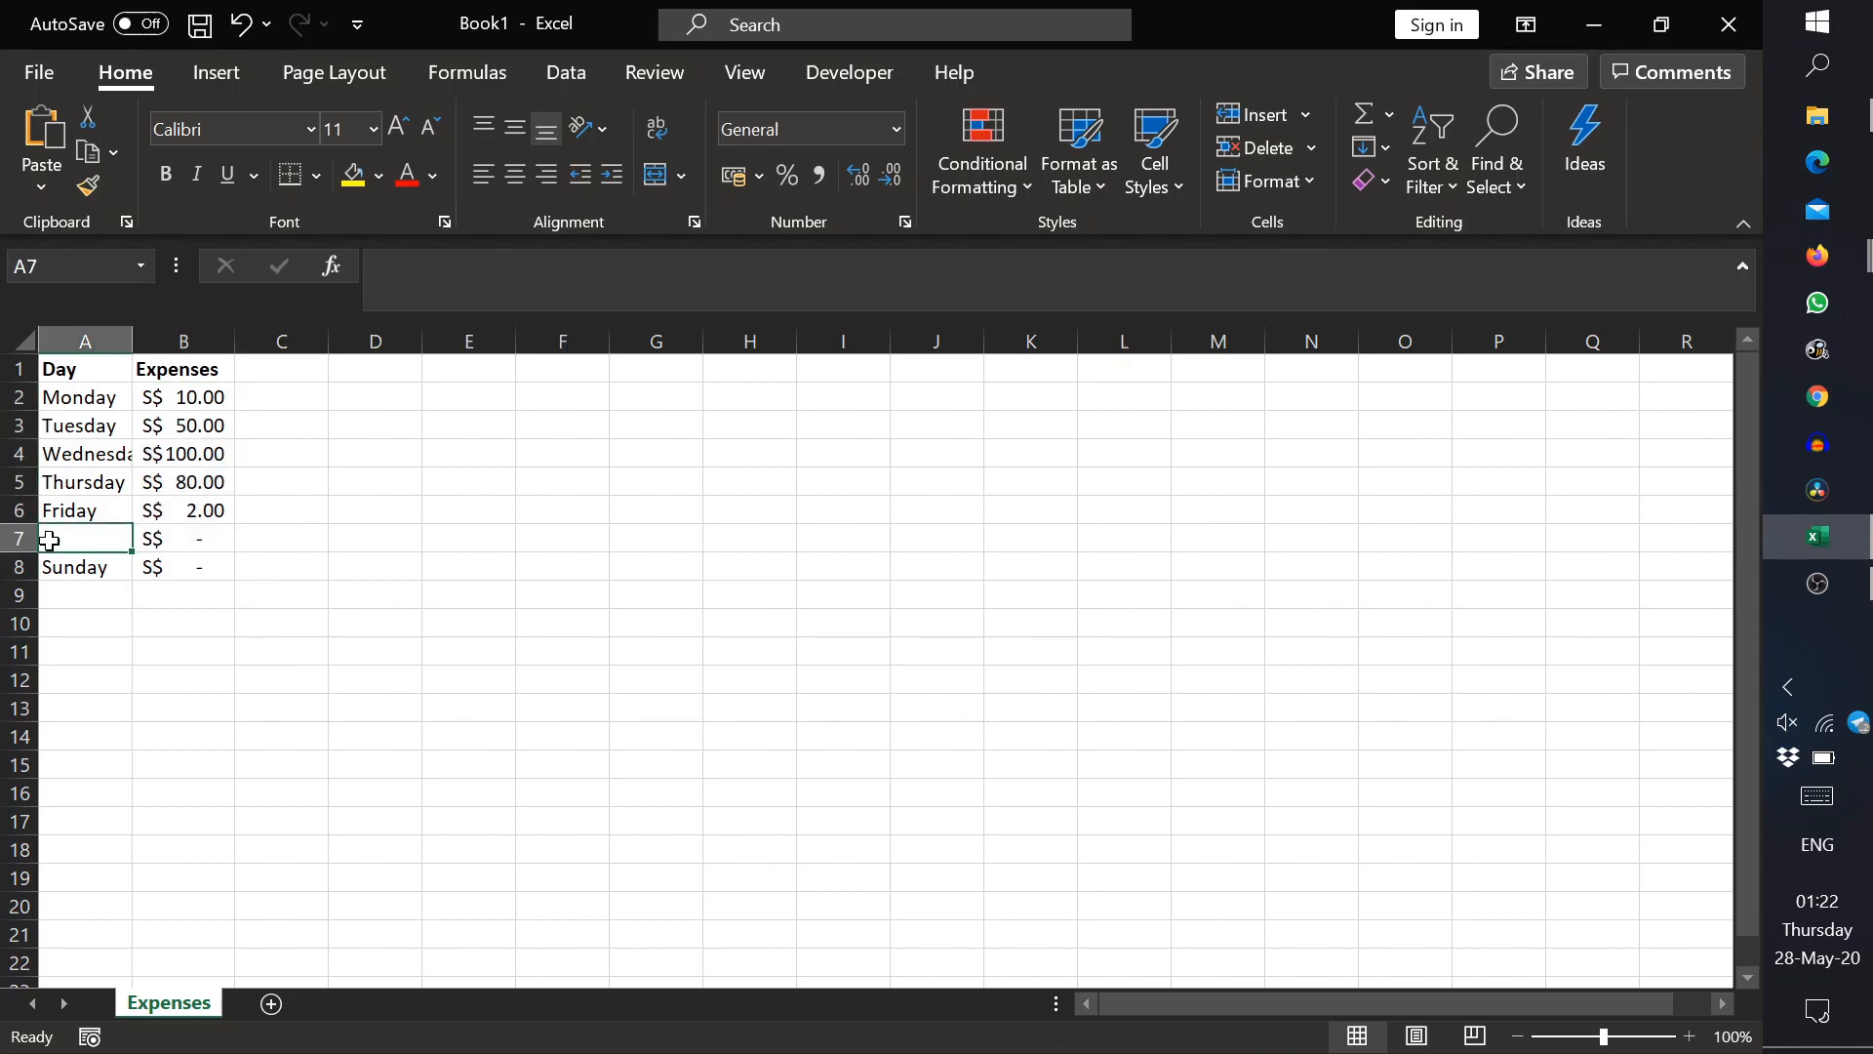
{"action": "key", "text": "ctrl+z"}
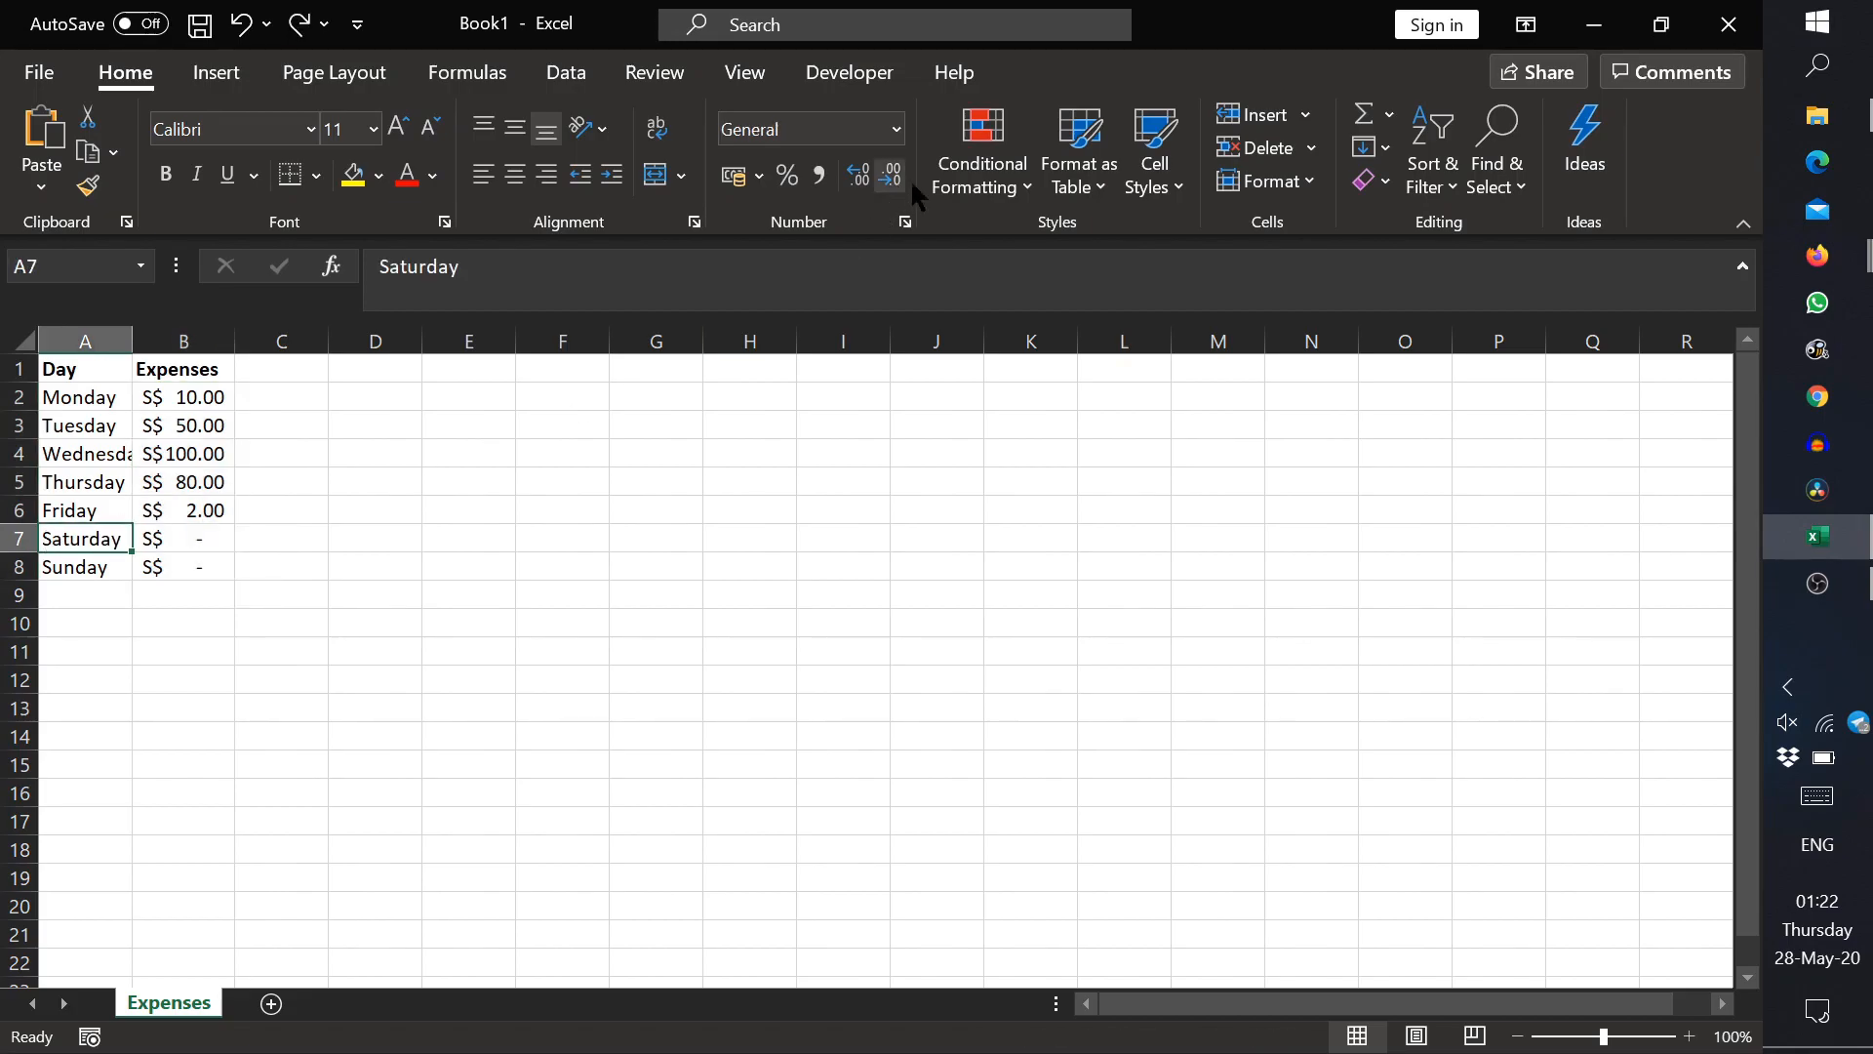
Step: Clear all contents and formatting from the Saturday cell A7 with Clear All
{"action": "left_click", "coordinate": [1369, 185]}
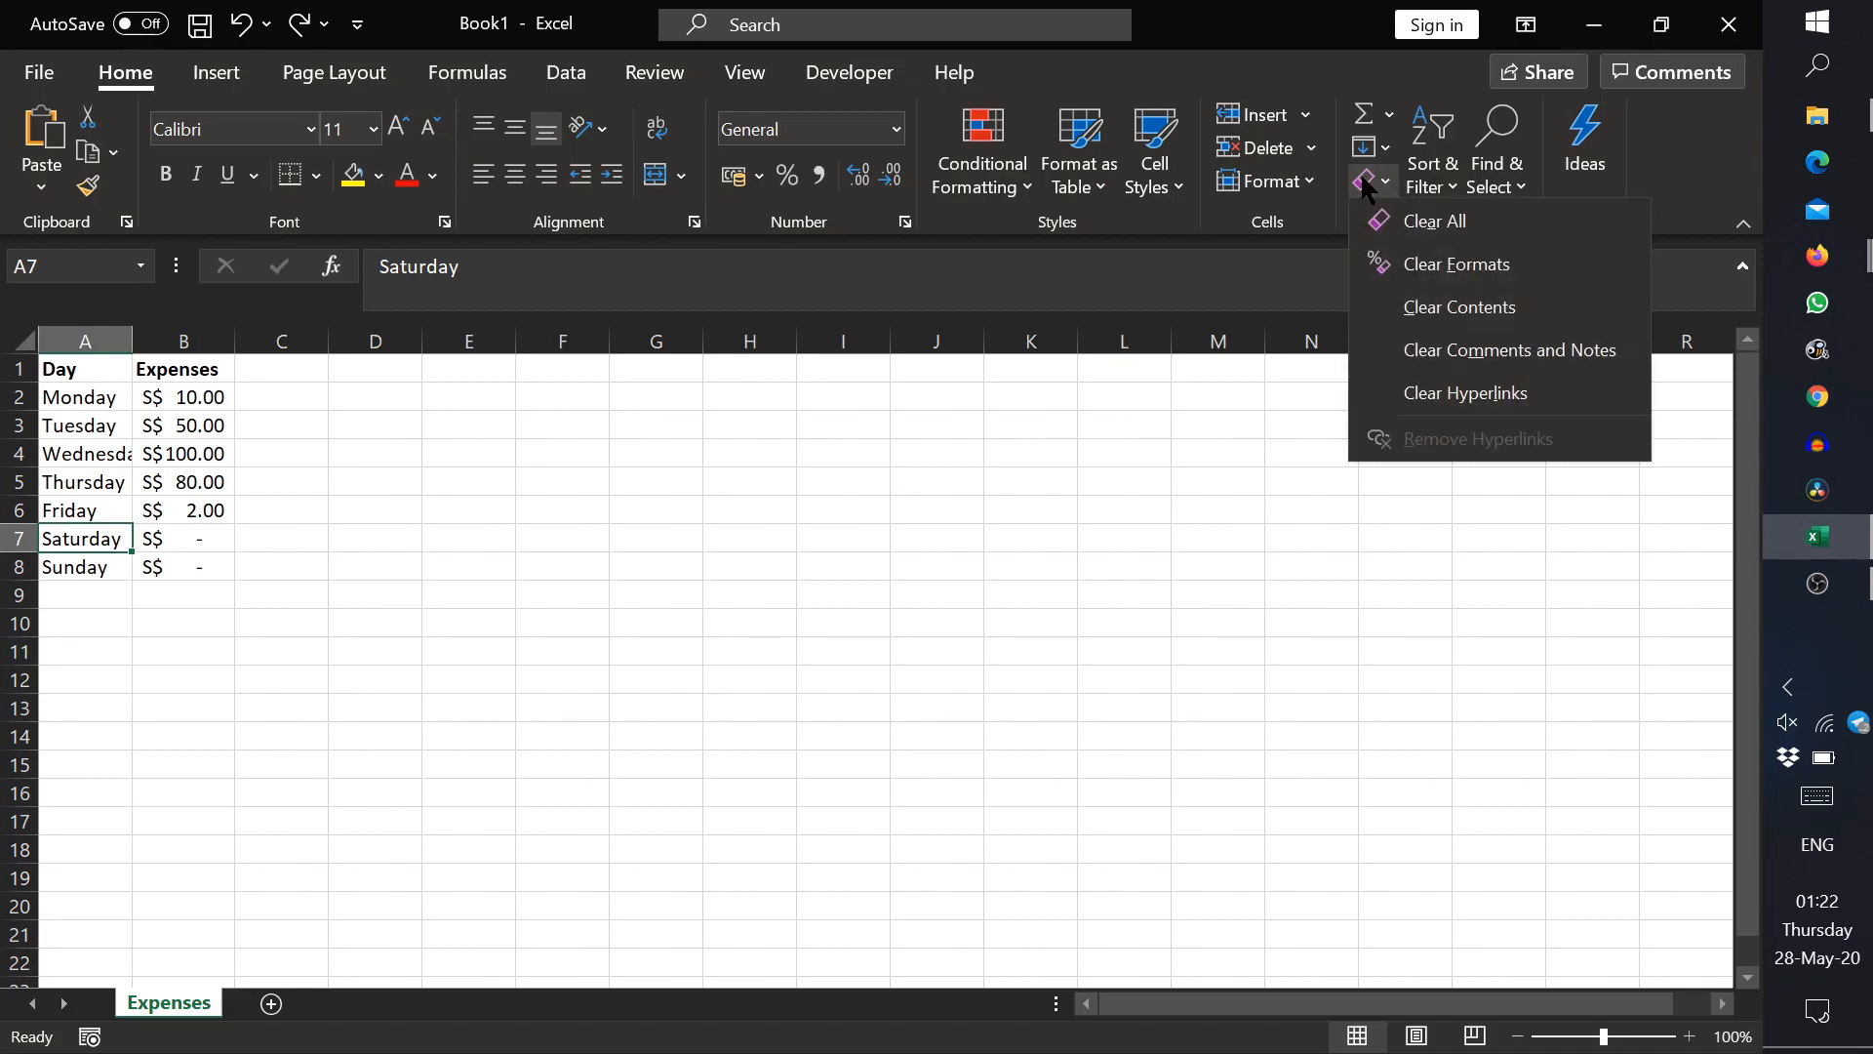
{"action": "left_click", "coordinate": [1415, 220]}
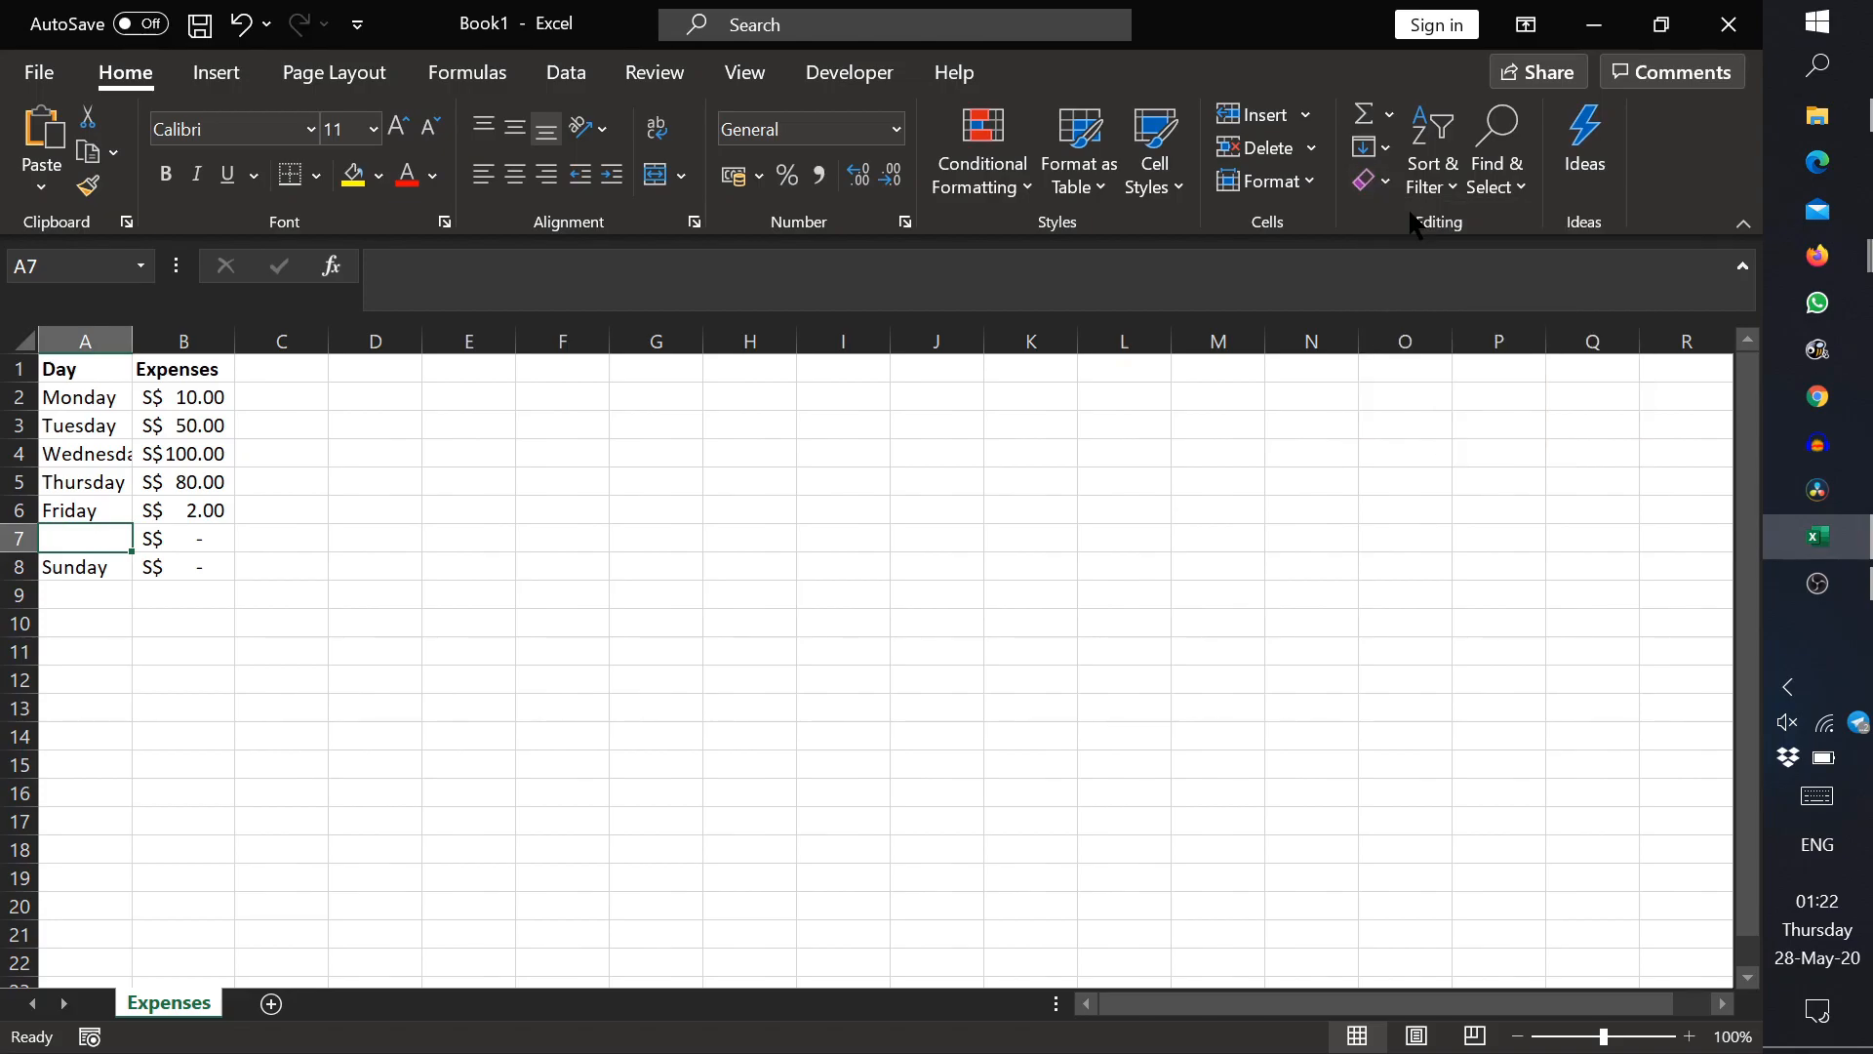
Step: Undo the Clear All on the Saturday cell A7 and look through the other Clear options
{"action": "key", "text": "ctrl+z"}
{"action": "left_click", "coordinate": [1369, 181]}
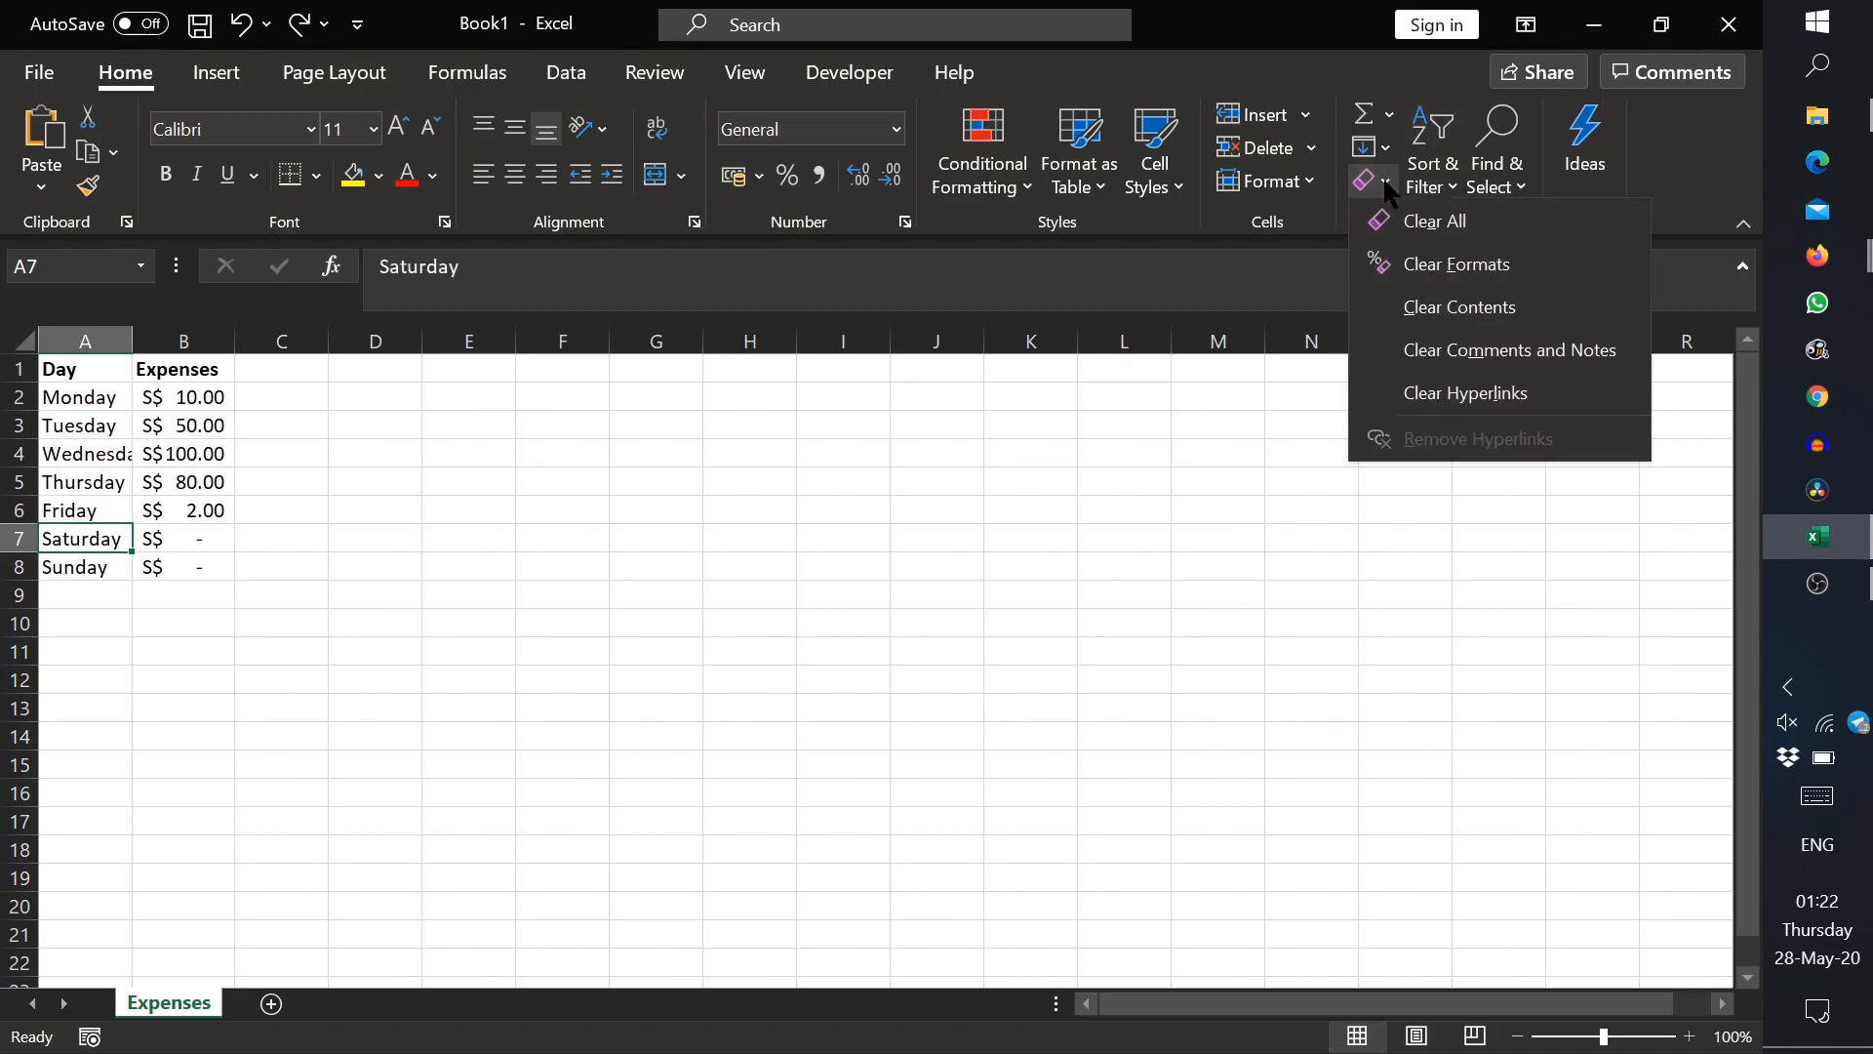
{"action": "left_click", "coordinate": [1418, 274]}
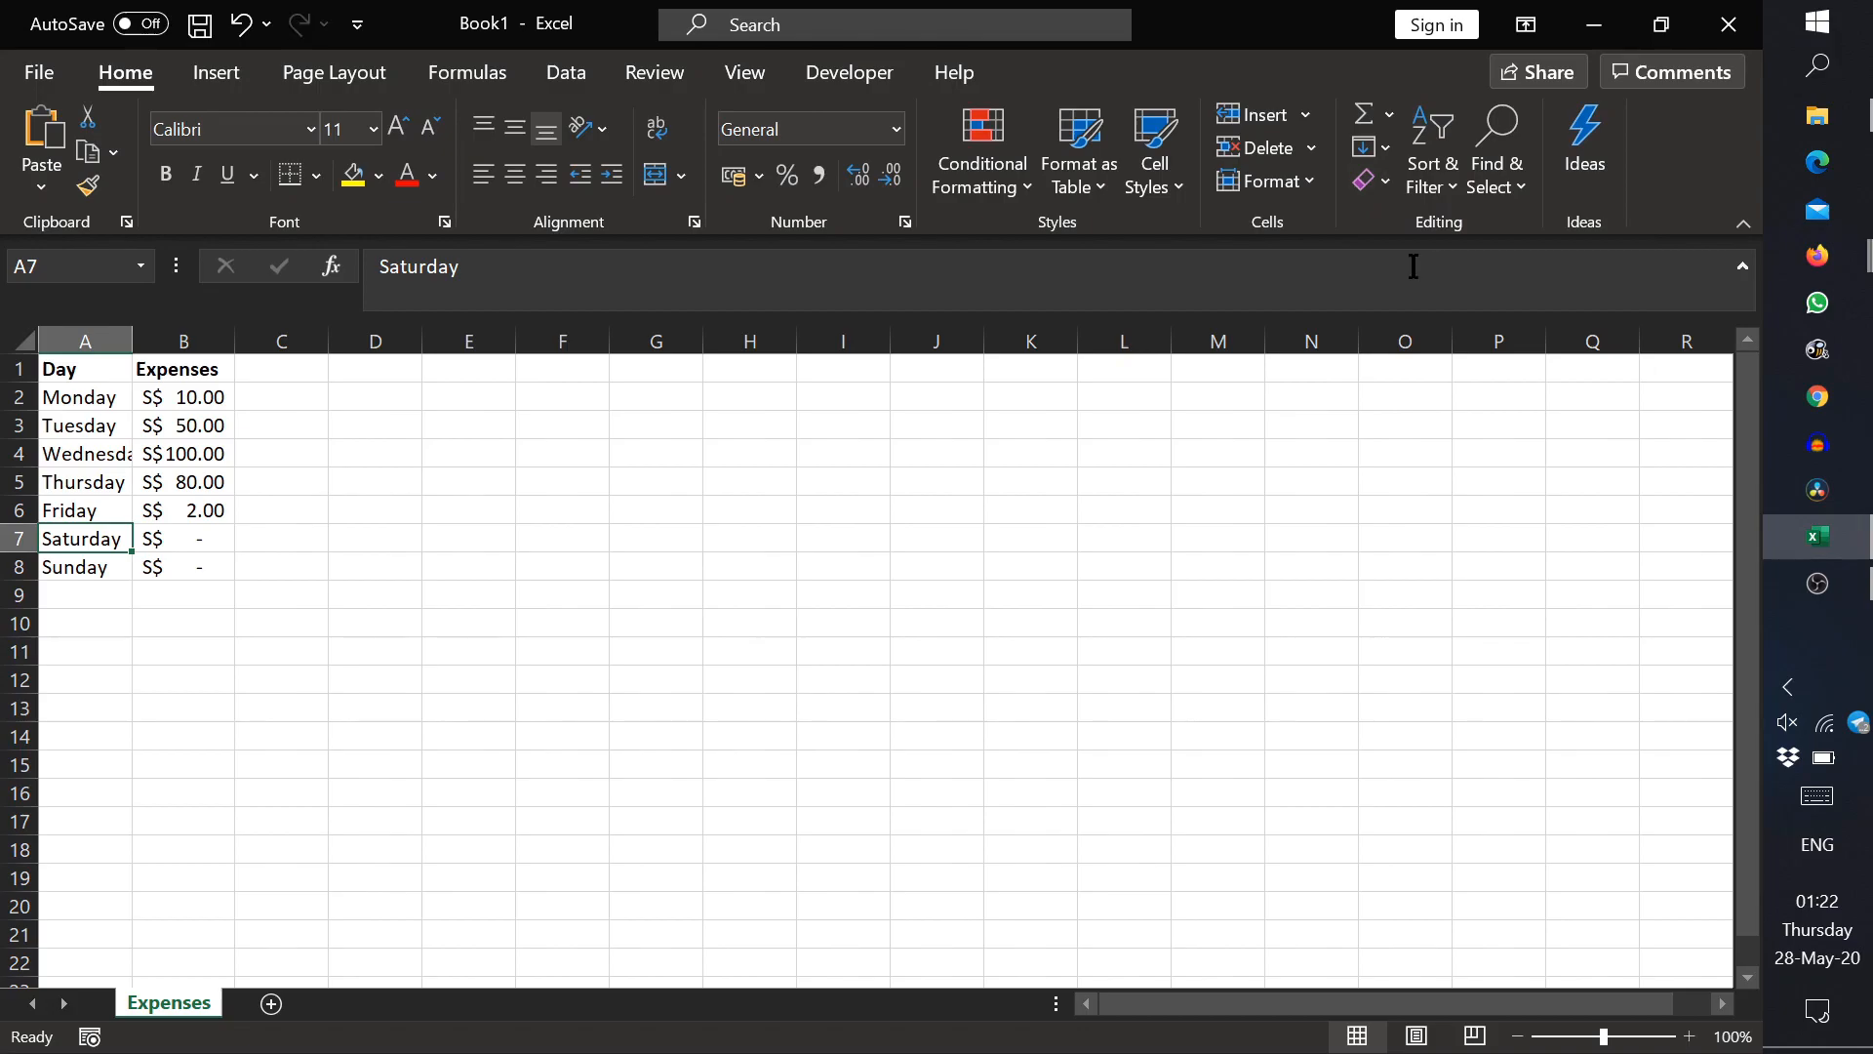
{"action": "left_click", "coordinate": [1390, 189]}
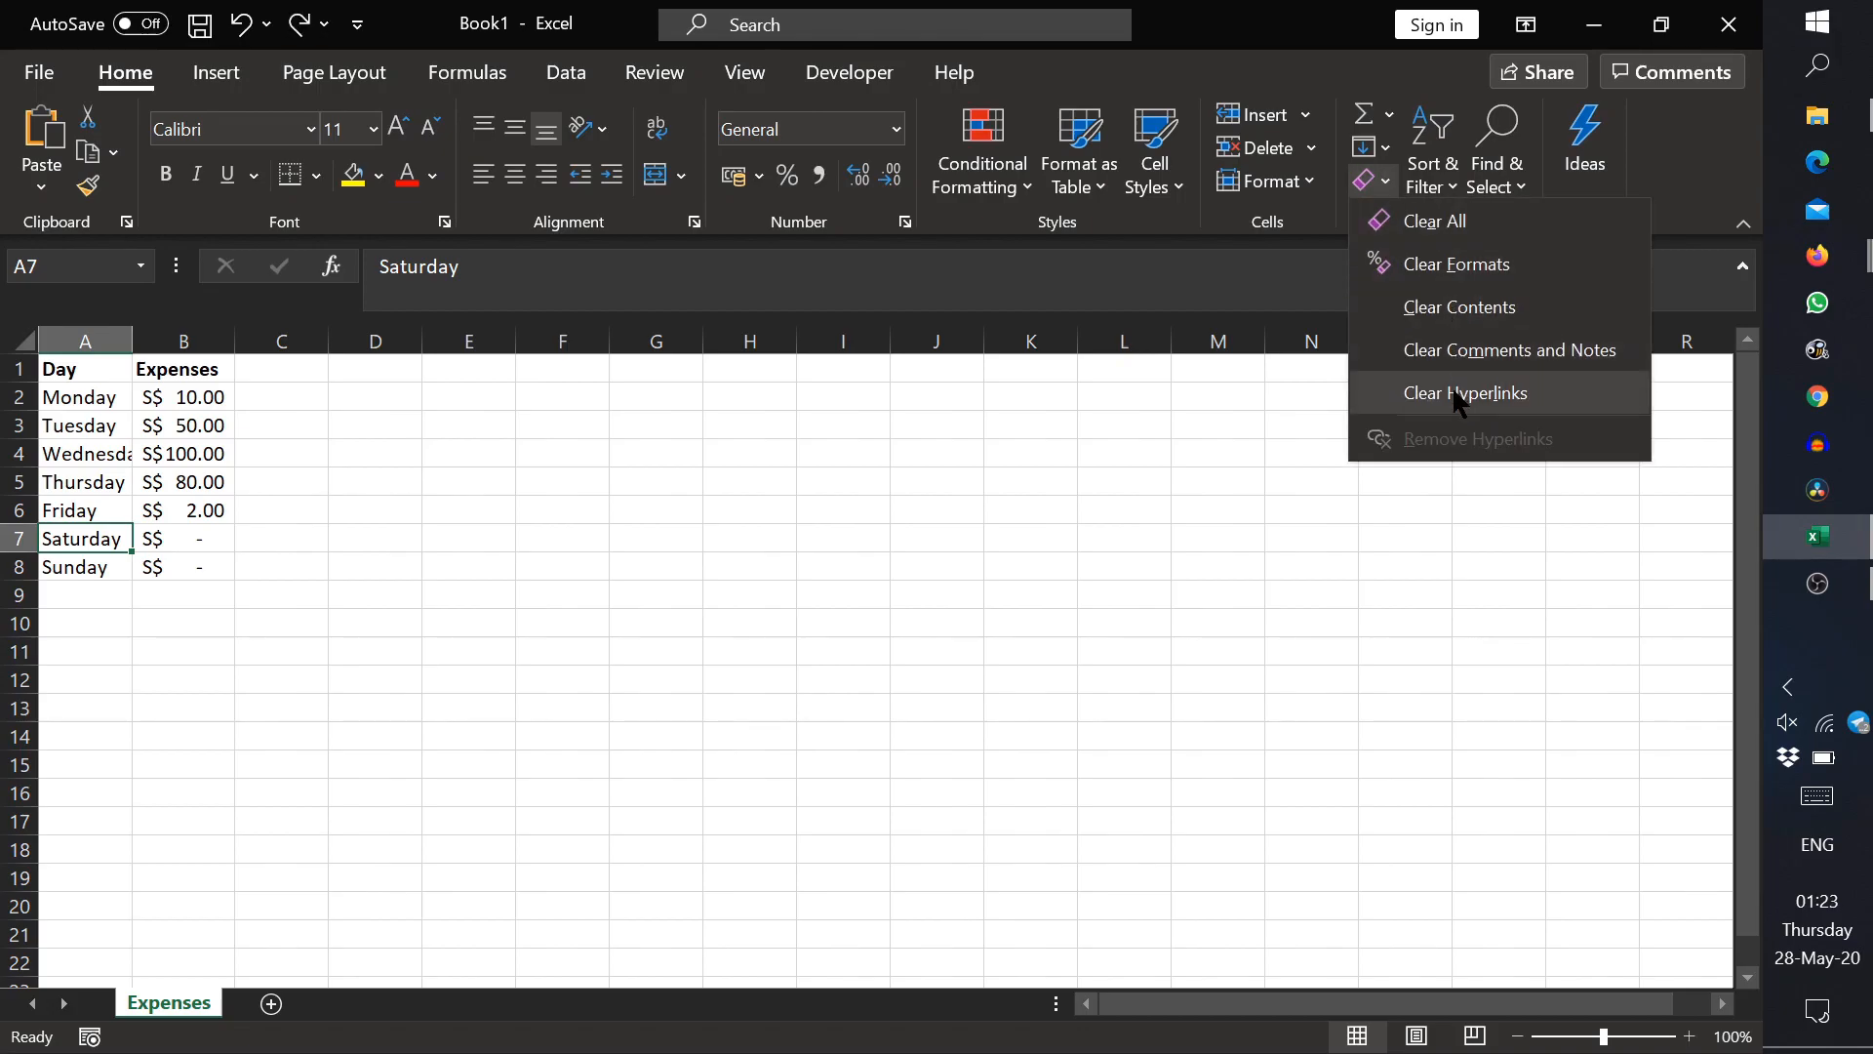
{"action": "left_click", "coordinate": [137, 542]}
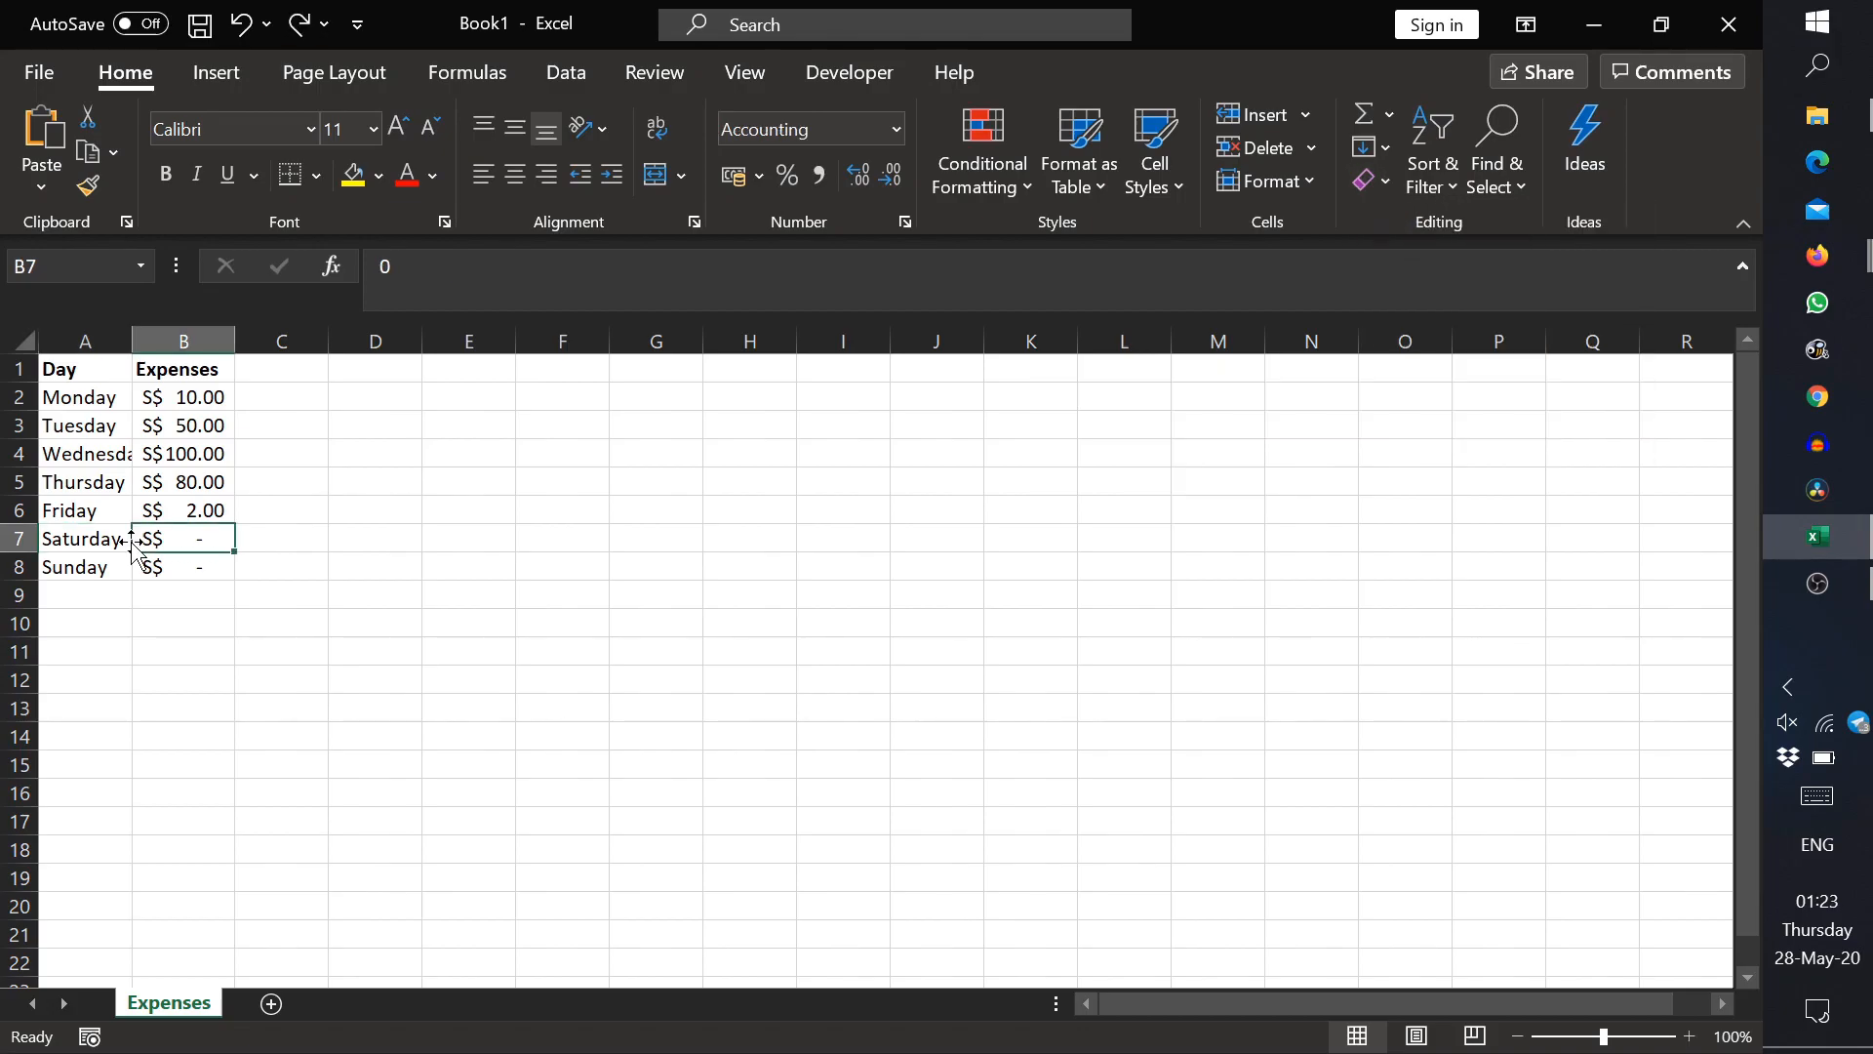
Step: Try deleting the whole Saturday row 7 and undo the deletion
{"action": "right_click", "coordinate": [26, 549]}
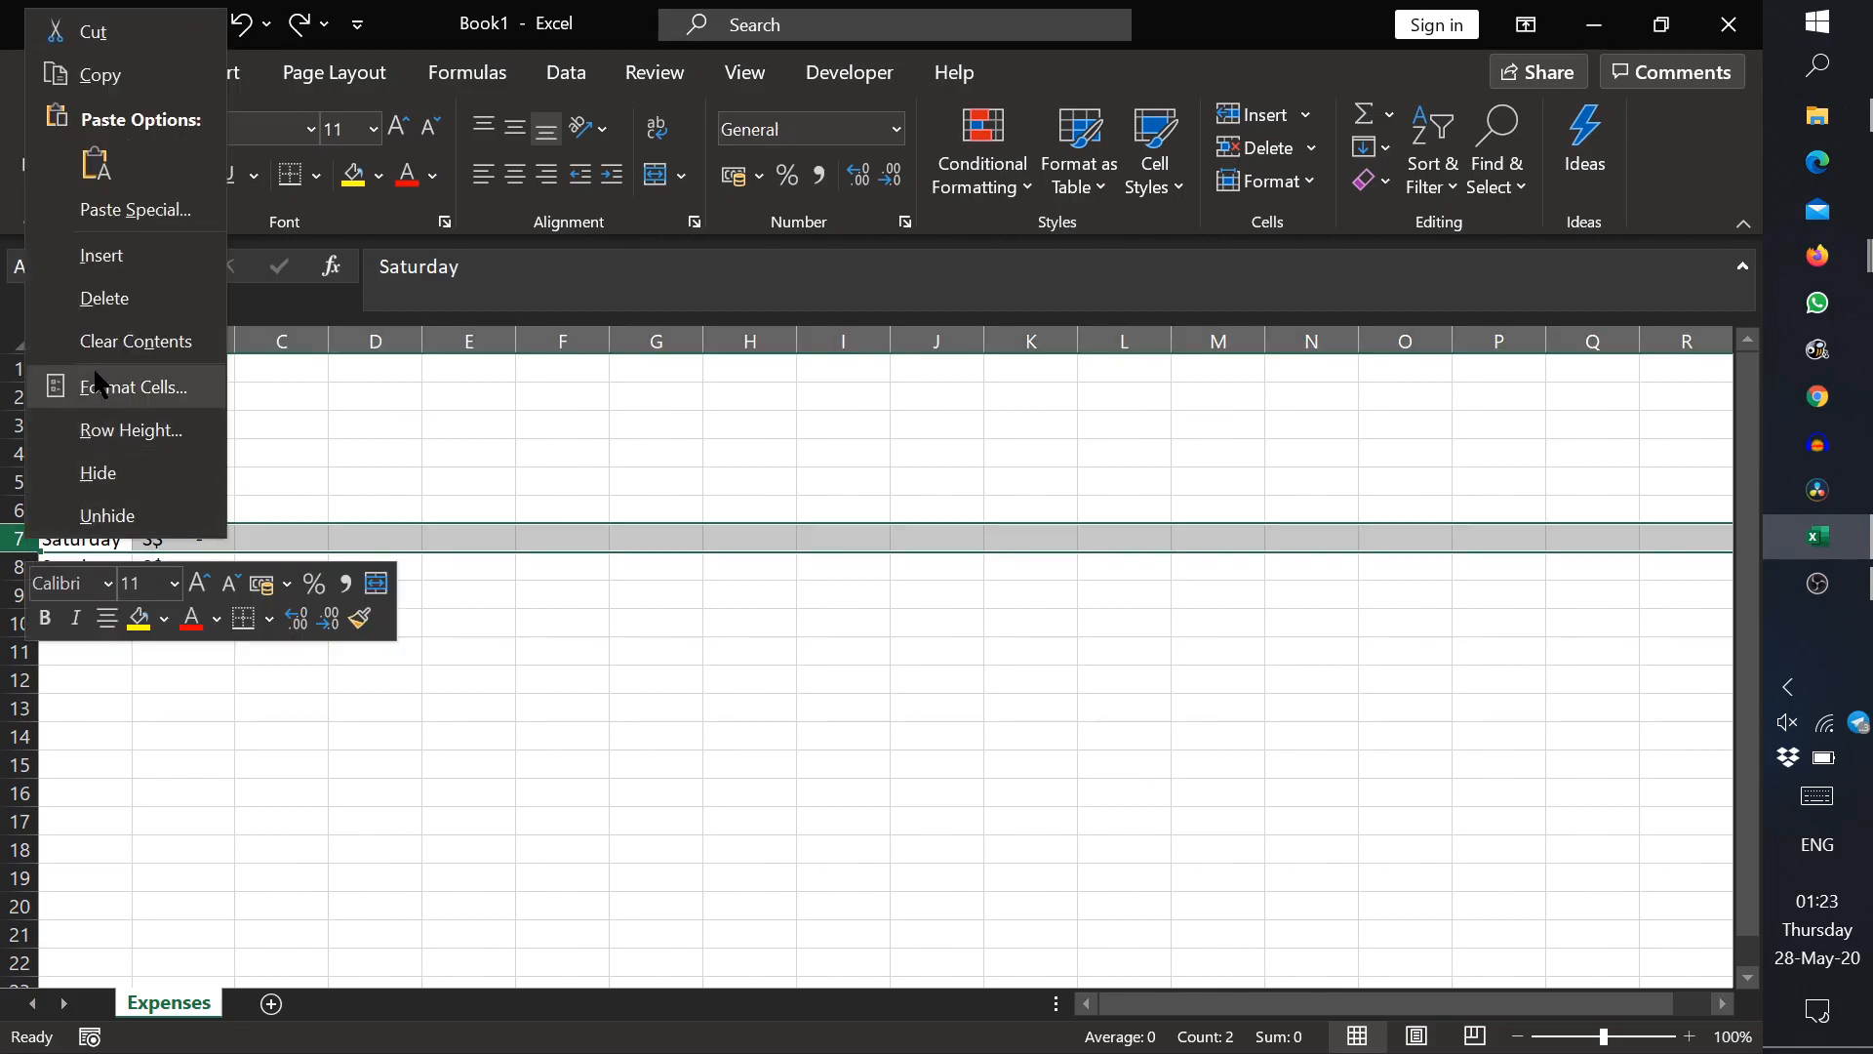
{"action": "left_click", "coordinate": [130, 317]}
{"action": "key", "text": "ctrl+z"}
Step: Try deleting the entire Expenses column B and undo the deletion
{"action": "right_click", "coordinate": [179, 345]}
{"action": "left_click", "coordinate": [257, 629]}
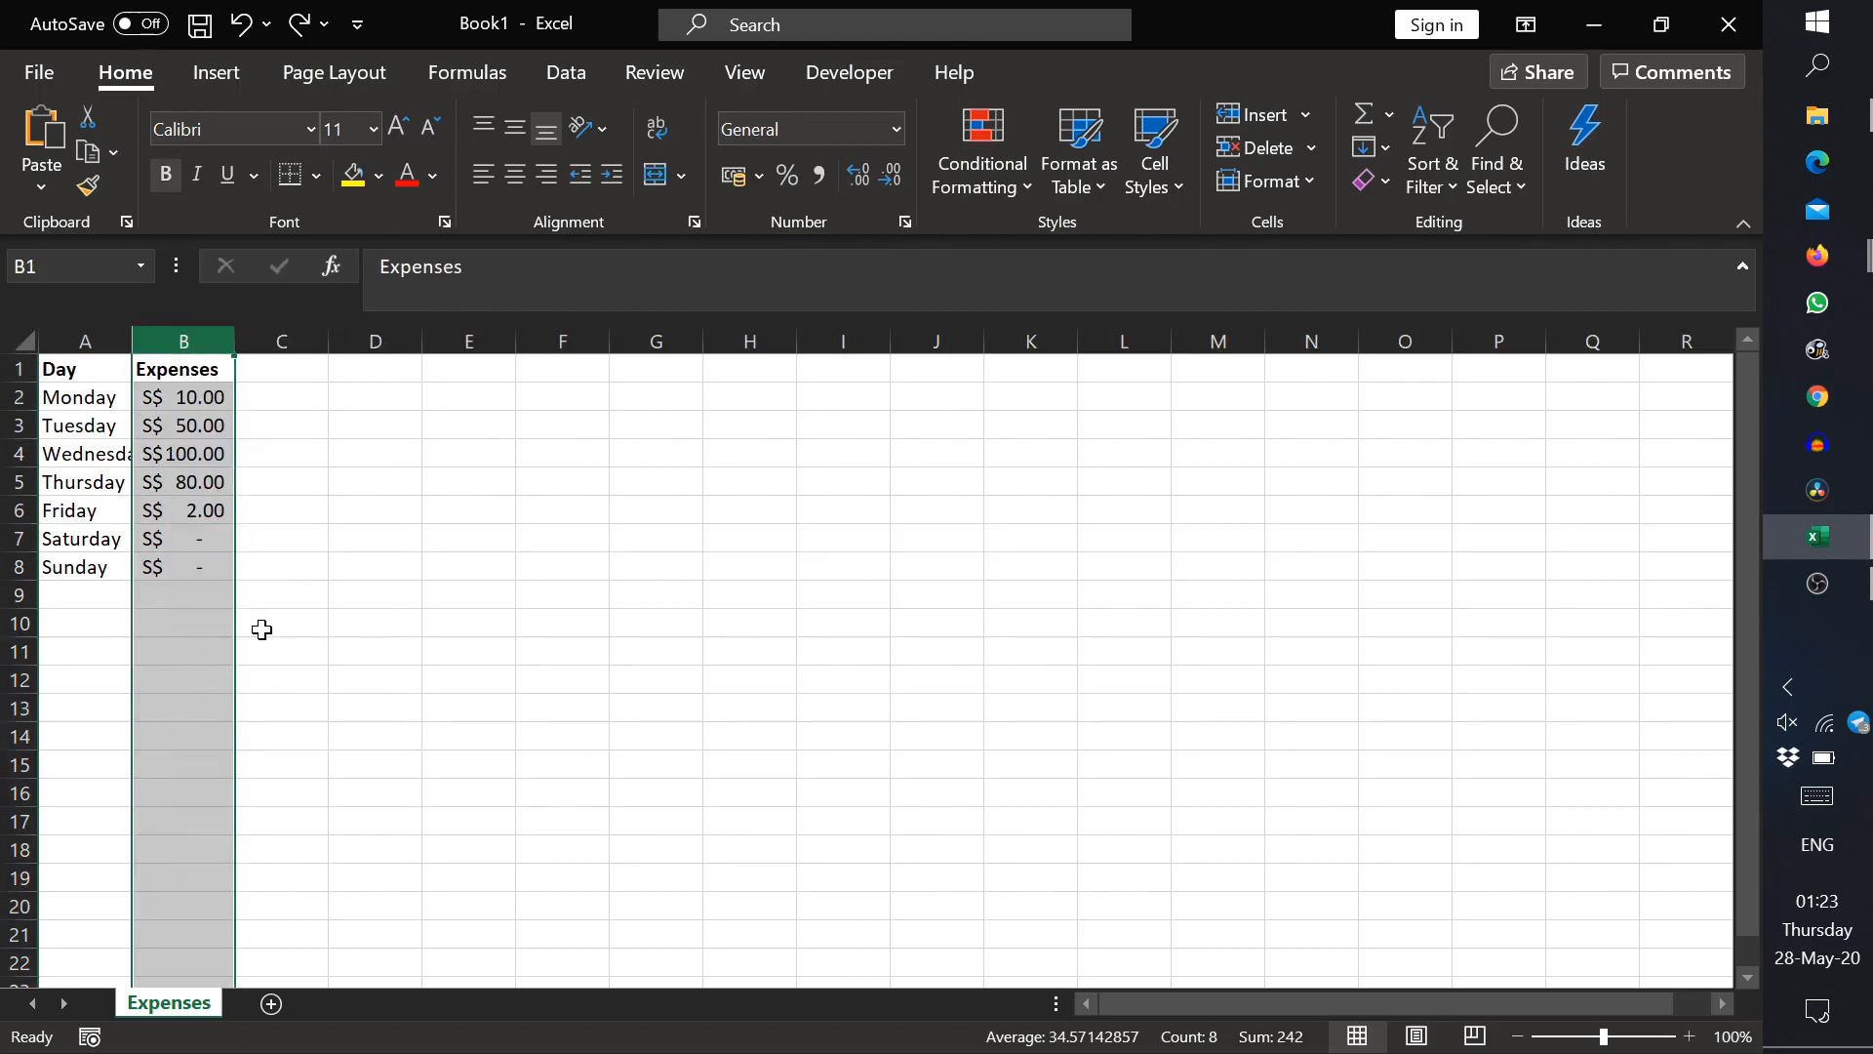
{"action": "key", "text": "ctrl+z"}
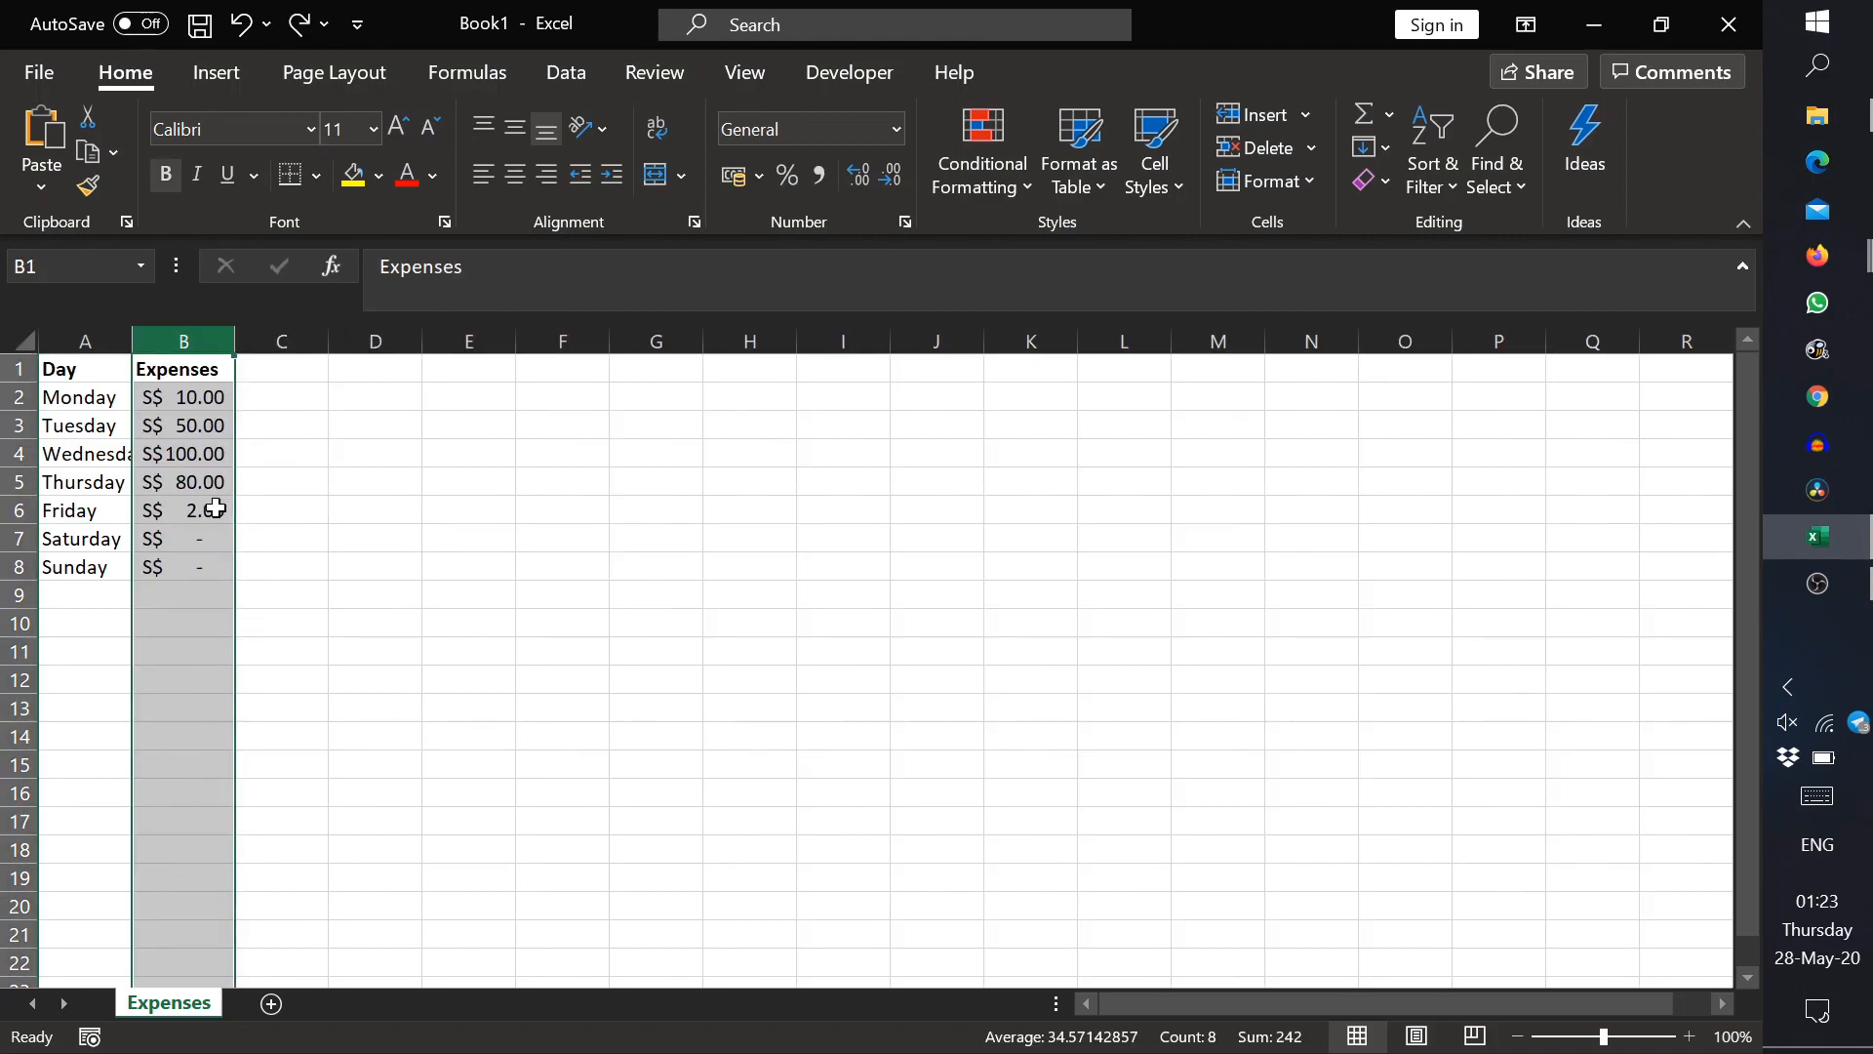
{"action": "left_click", "coordinate": [207, 508]}
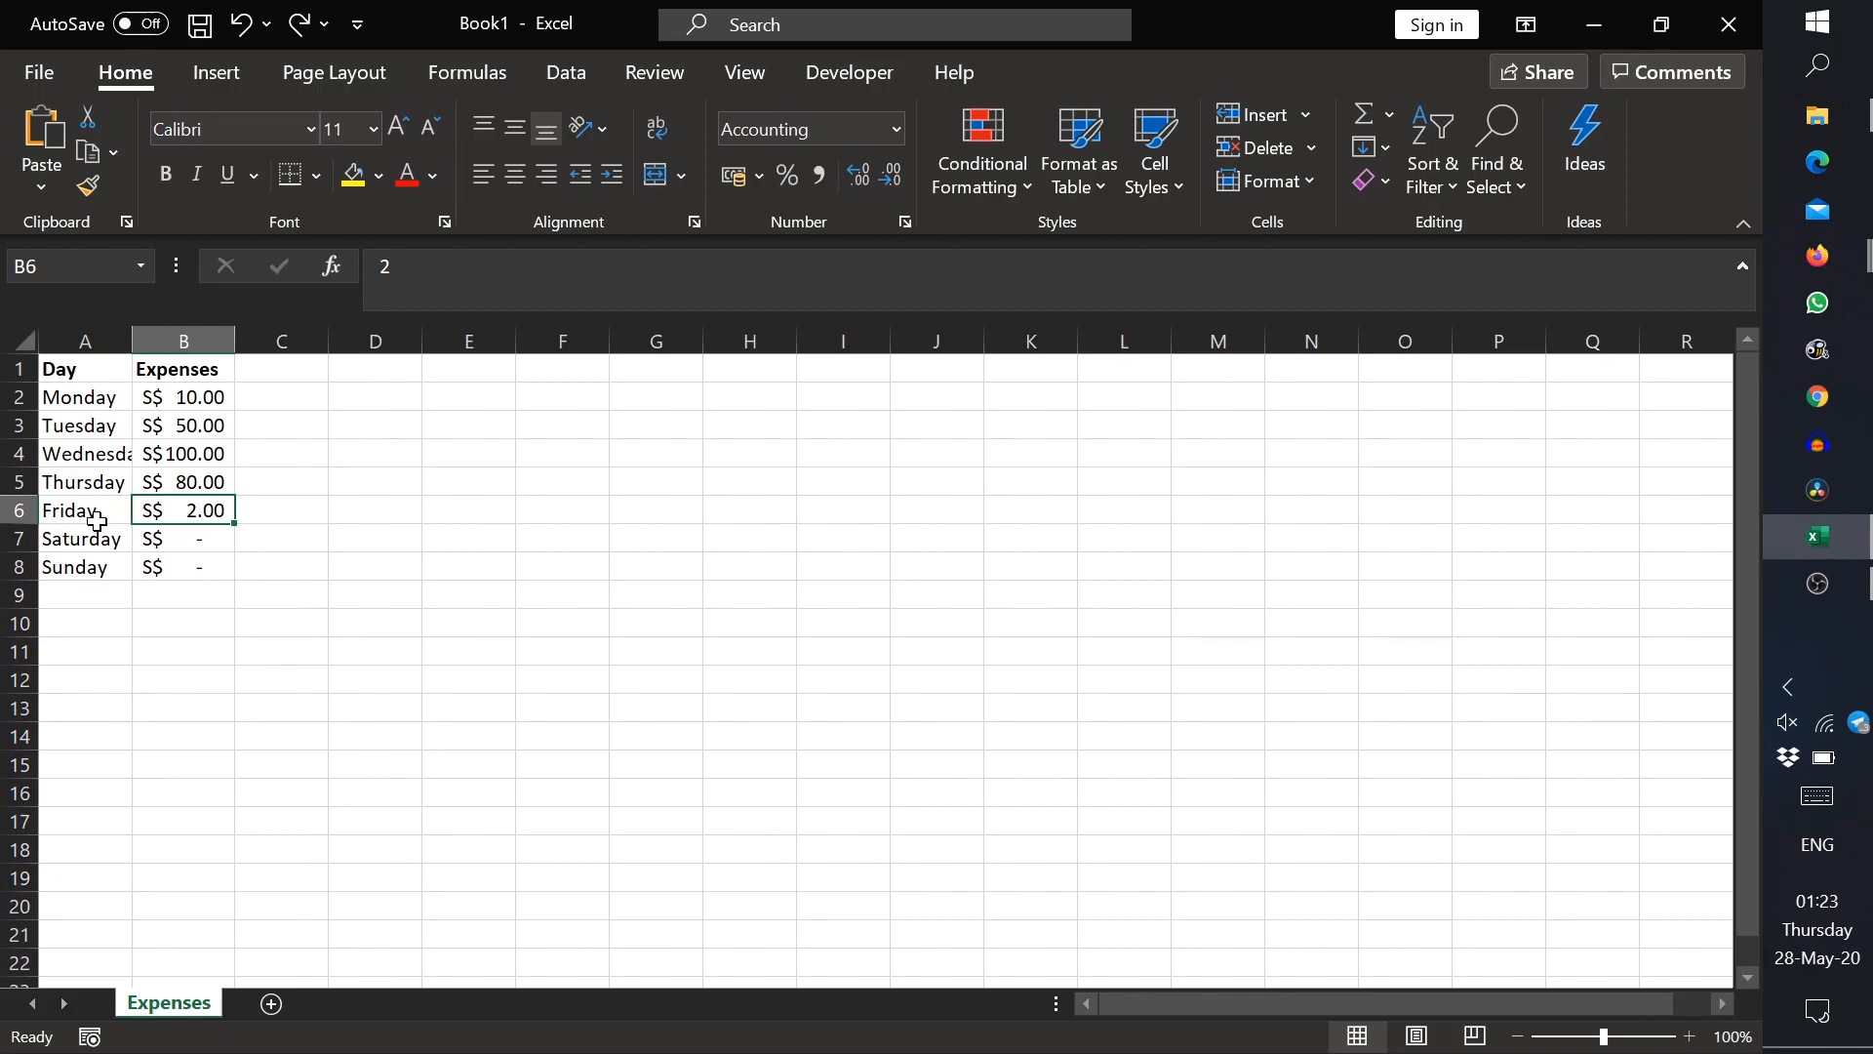
{"action": "left_click", "coordinate": [15, 540]}
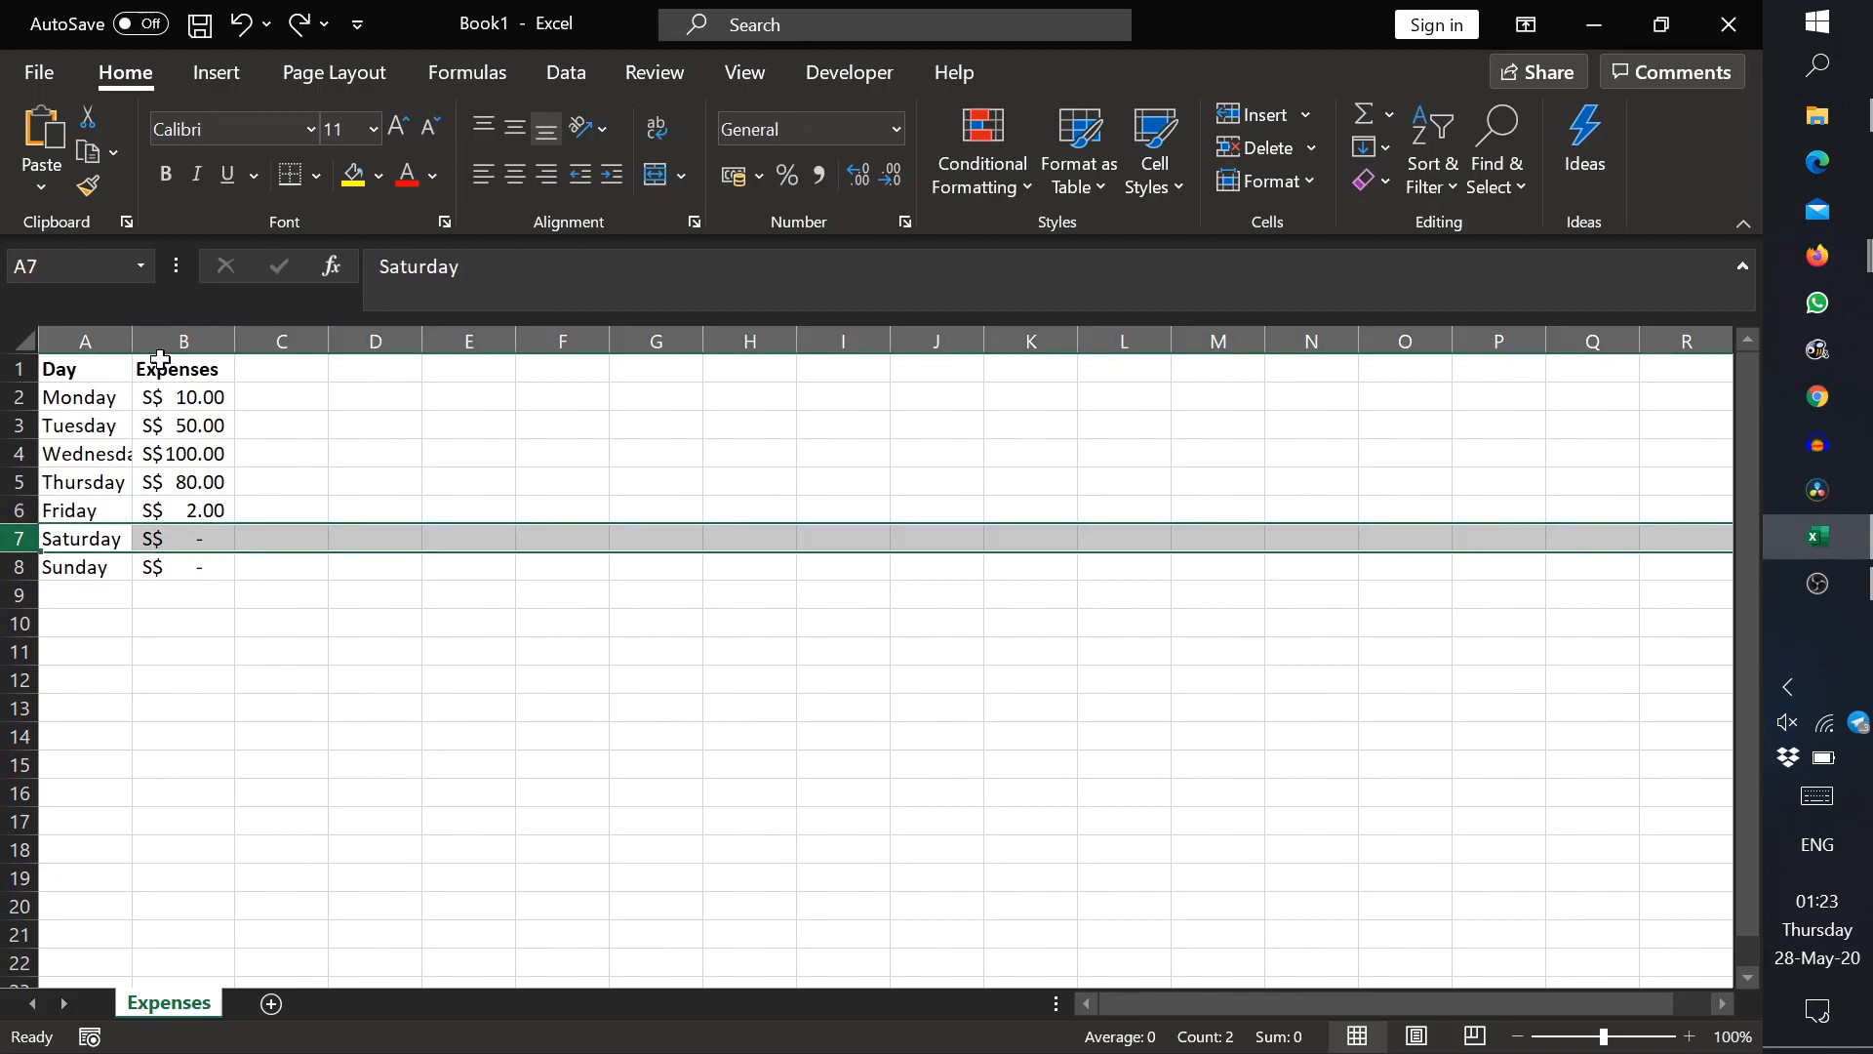
{"action": "left_click", "coordinate": [185, 333]}
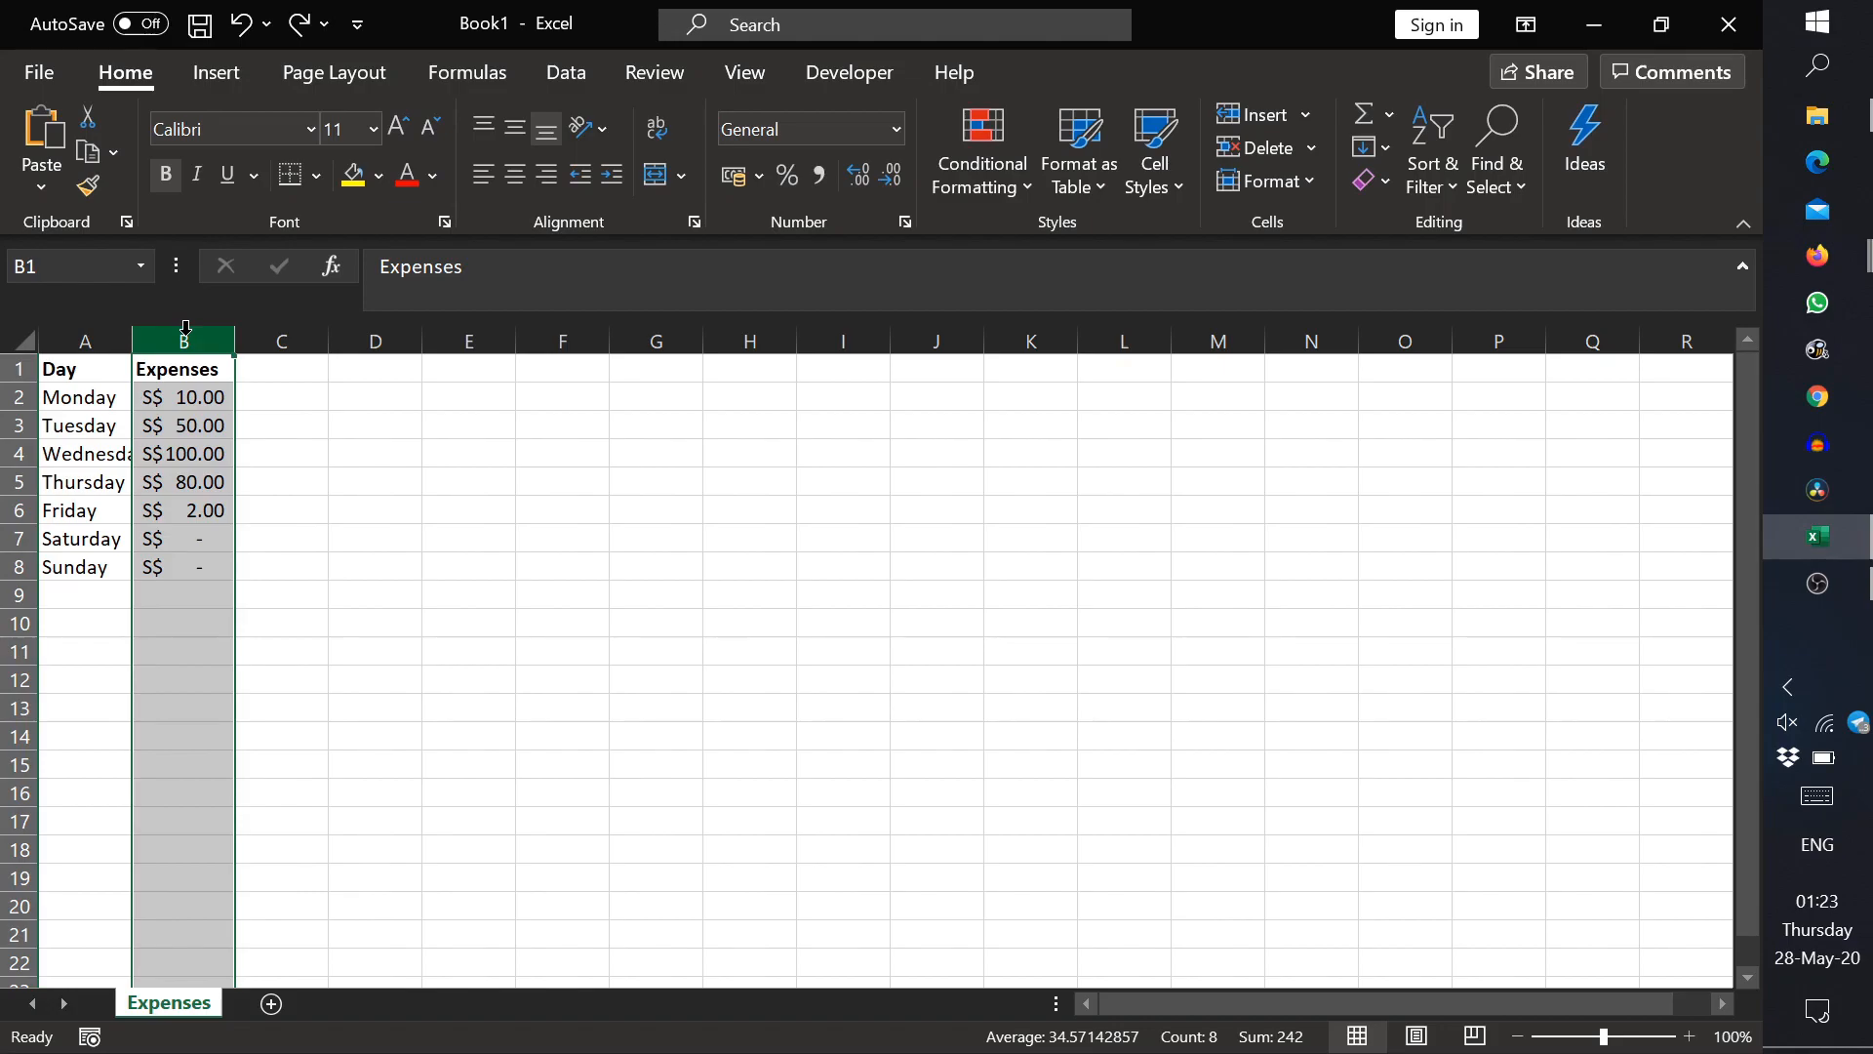
{"action": "left_click", "coordinate": [171, 588]}
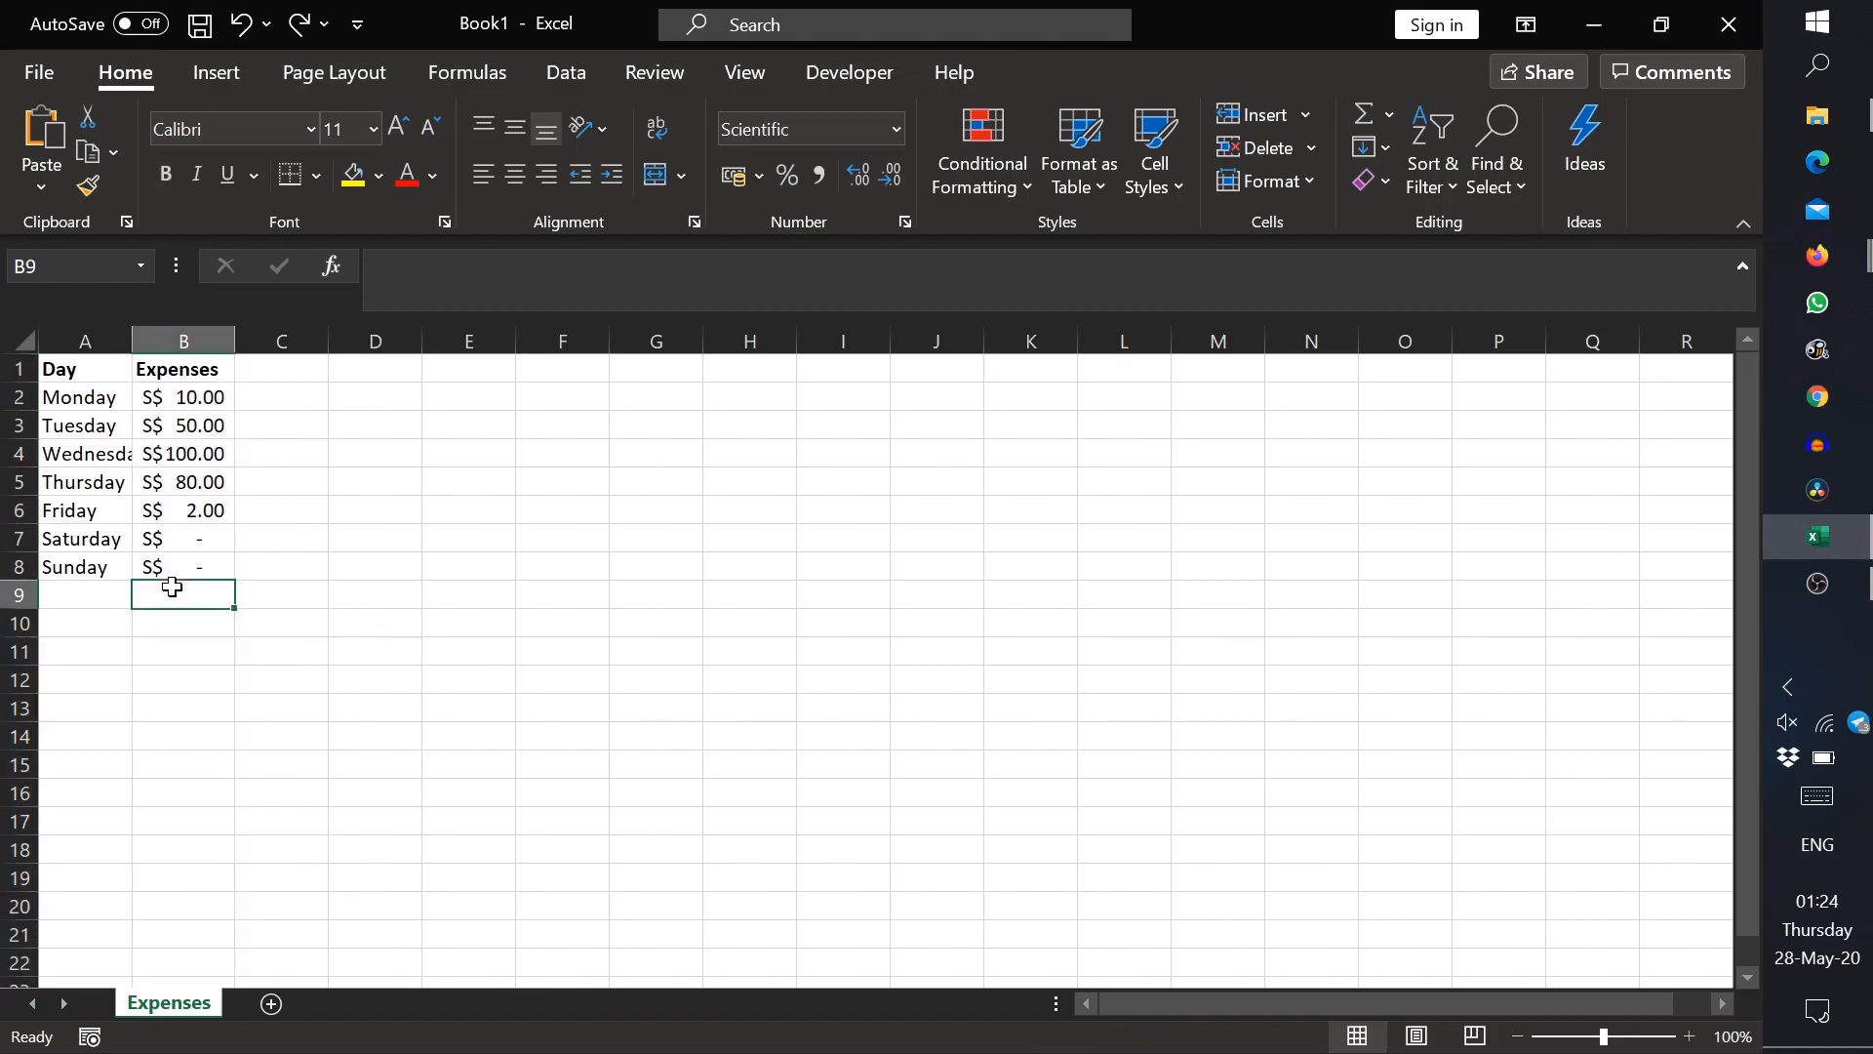
{"action": "left_click", "coordinate": [92, 614]}
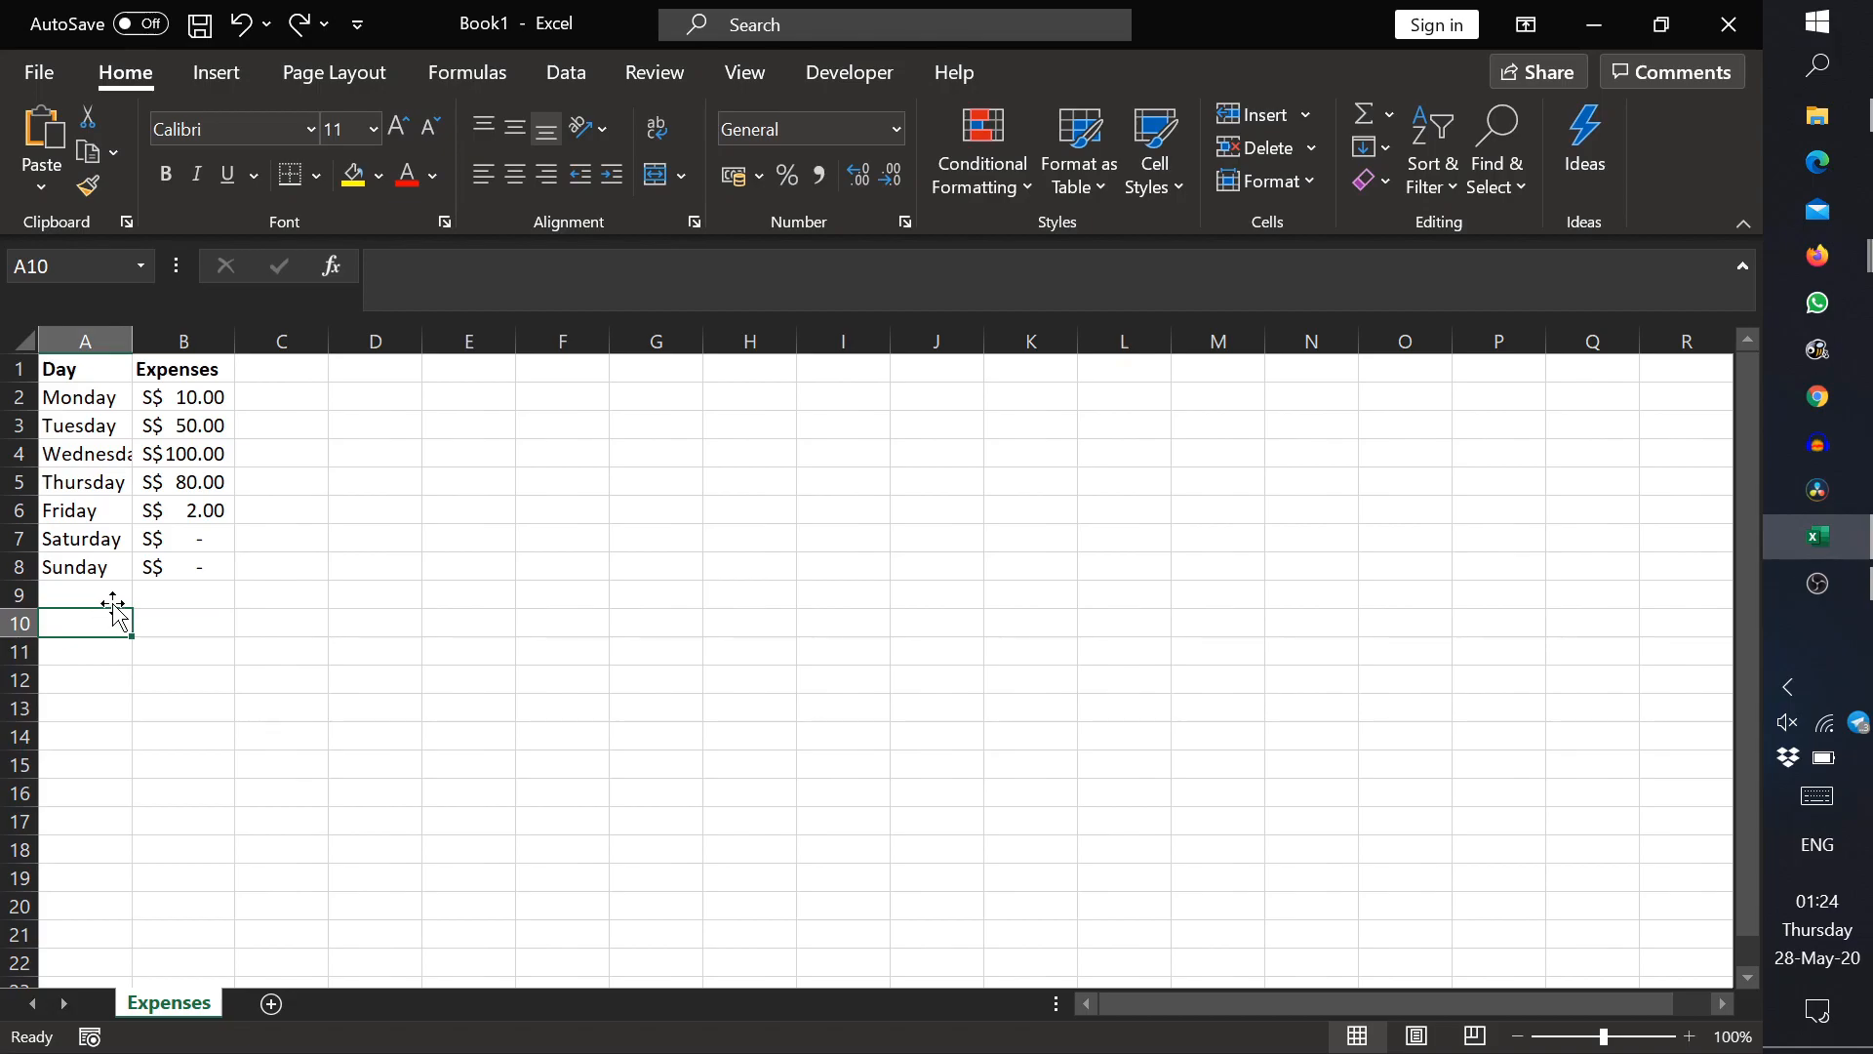
Step: Label cell A9 as Total and enter the formula =SUM(B2:B8) in B9
{"action": "left_click", "coordinate": [125, 589]}
{"action": "type", "text": "Total"}
{"action": "key", "text": "Tab"}
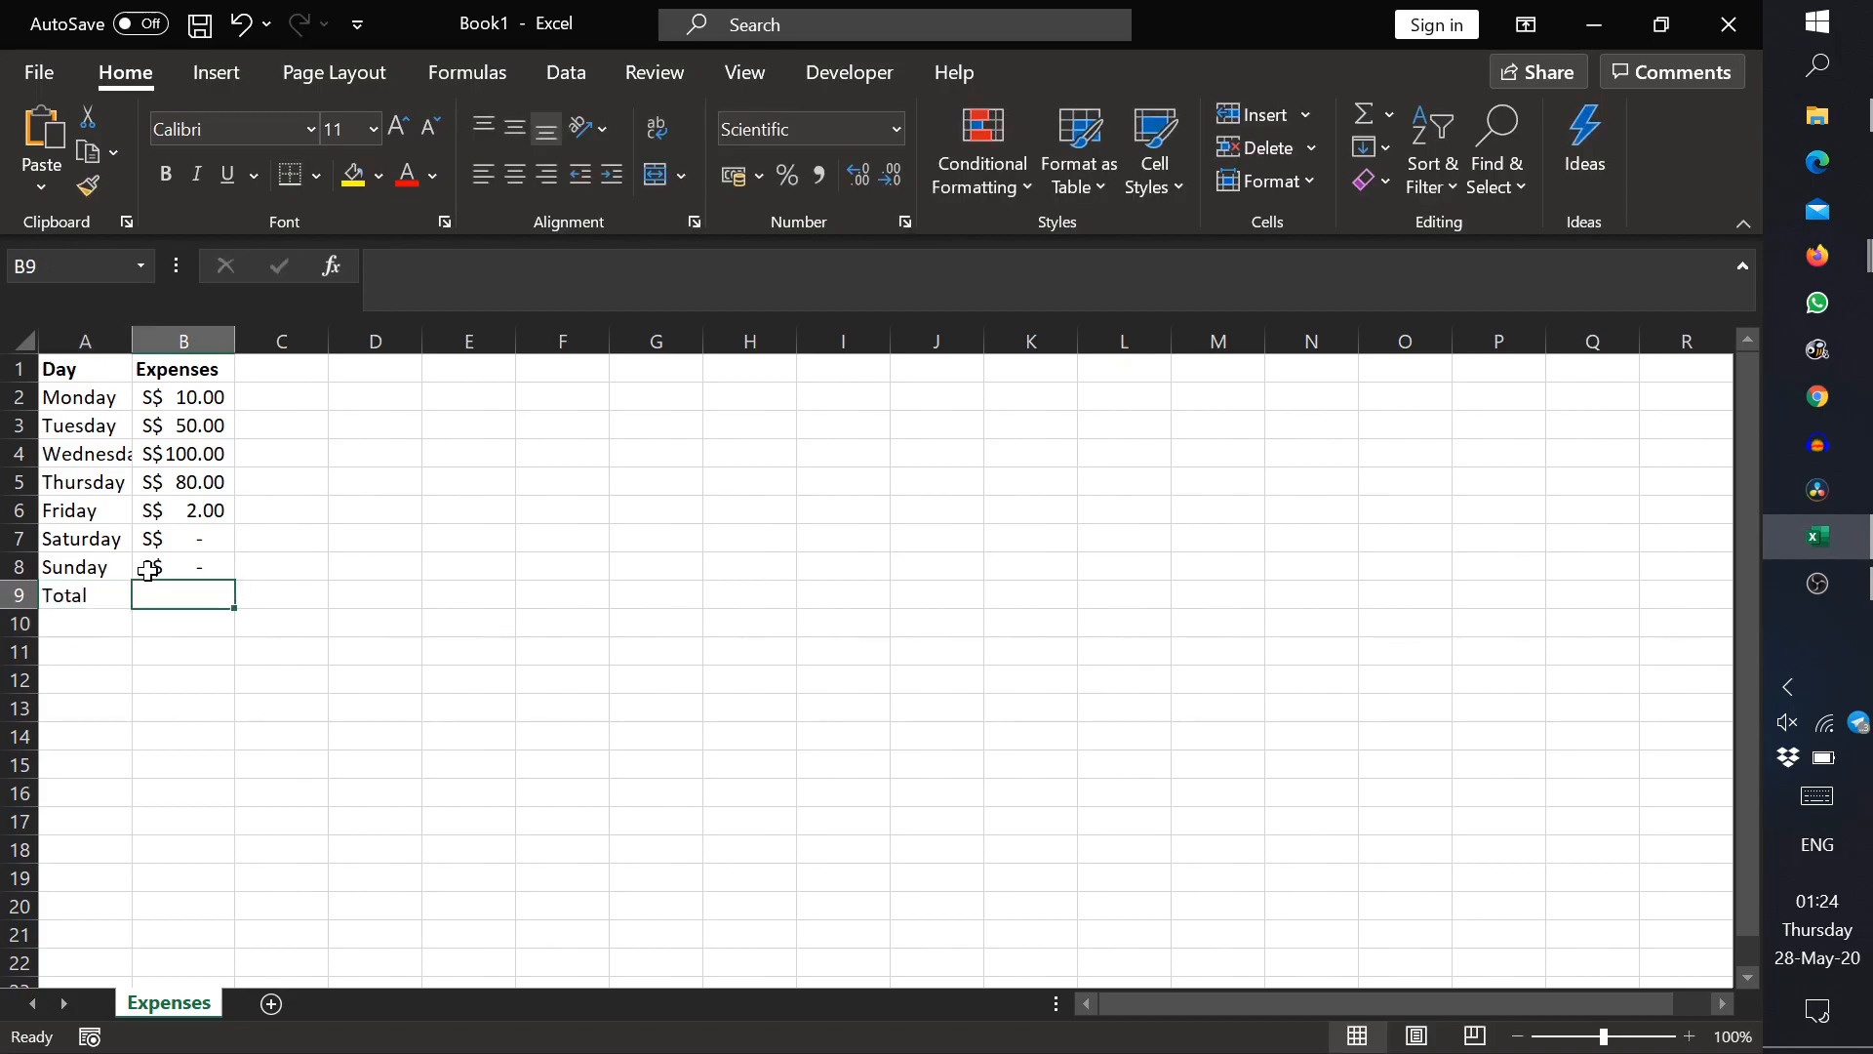
{"action": "type", "text": "=SUM"}
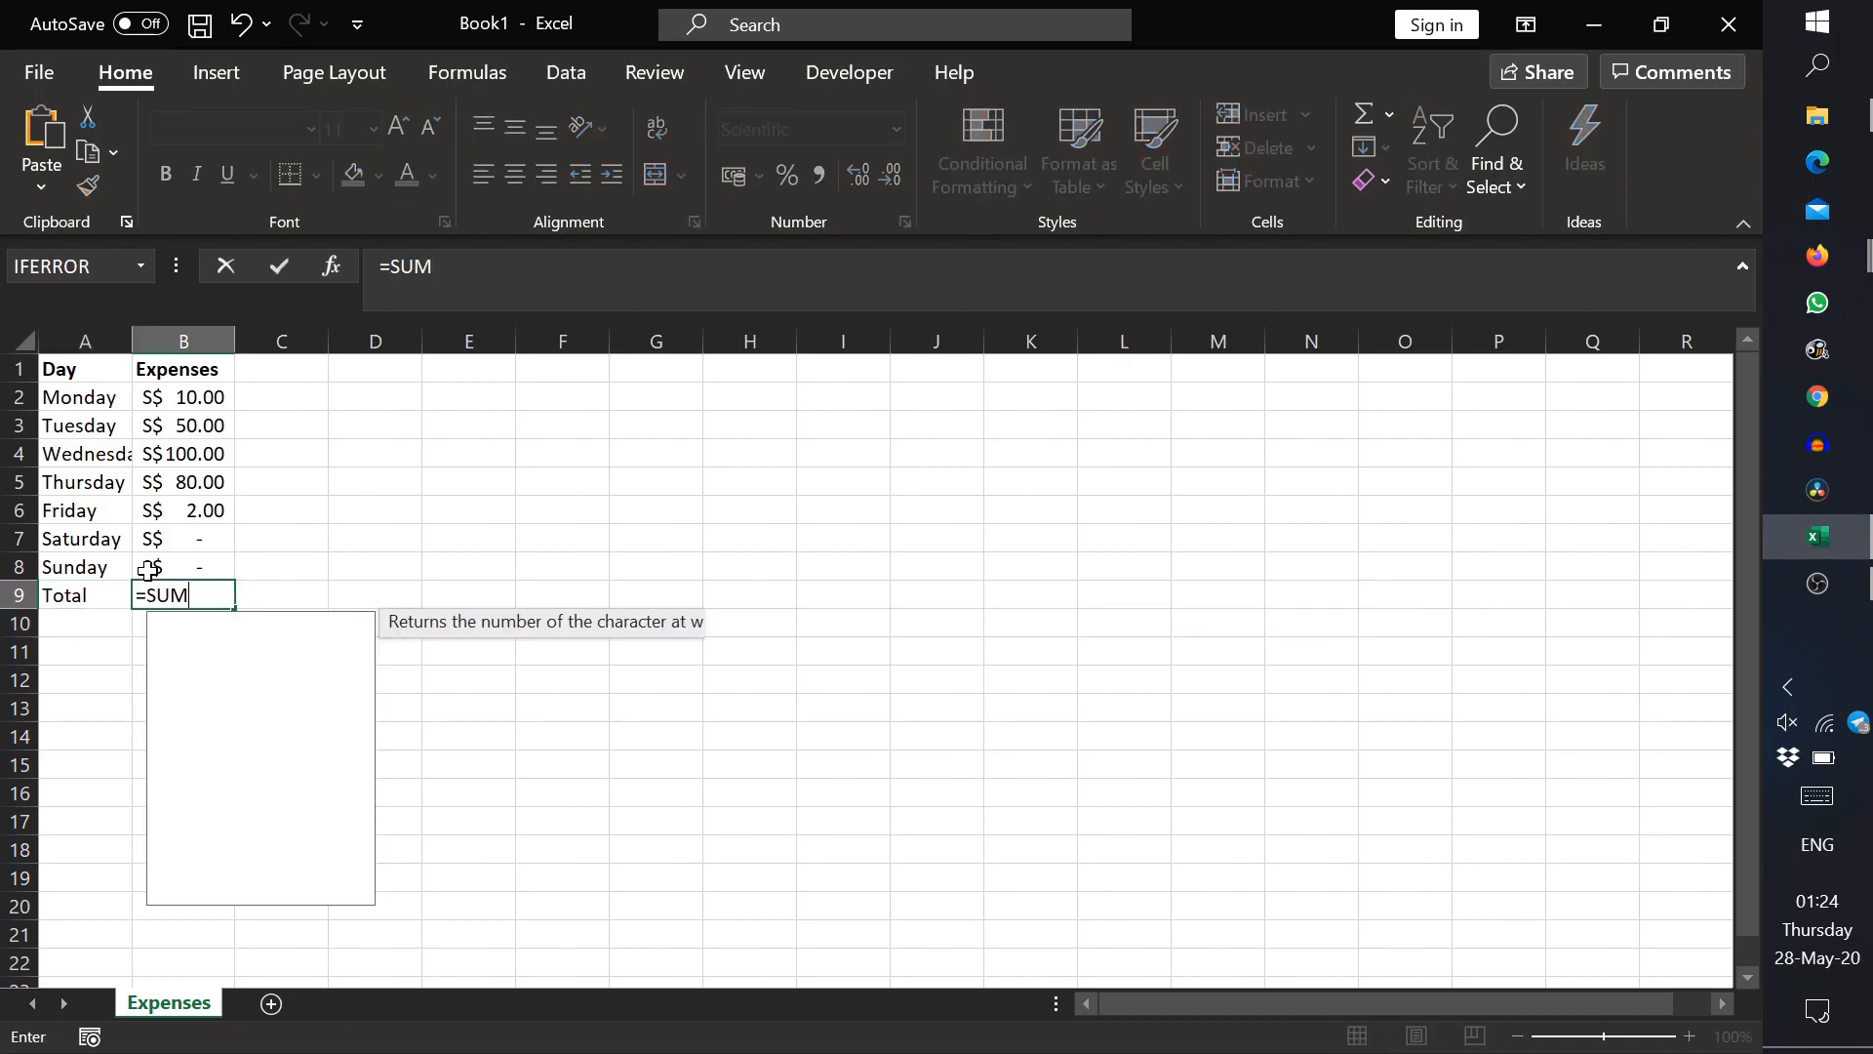
{"action": "type", "text": "("}
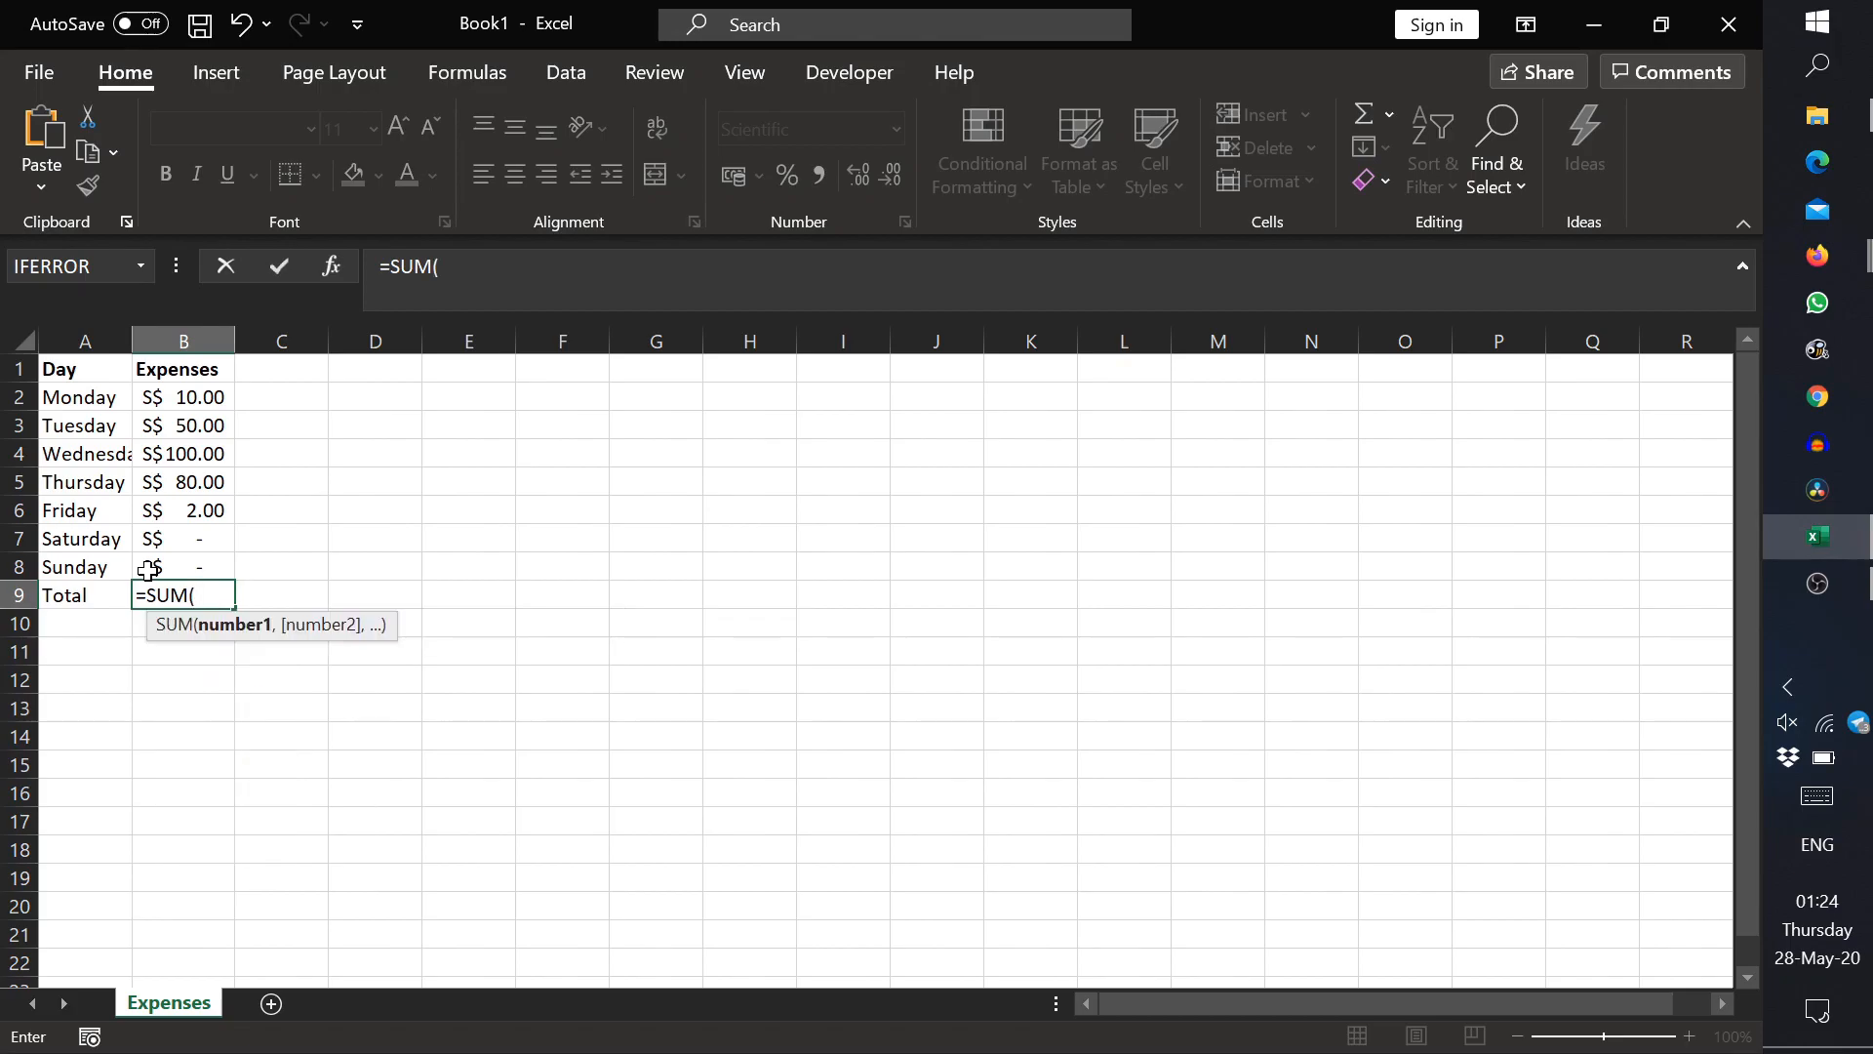
{"action": "left_click_drag", "start_coordinate": [196, 561], "coordinate": [195, 390]}
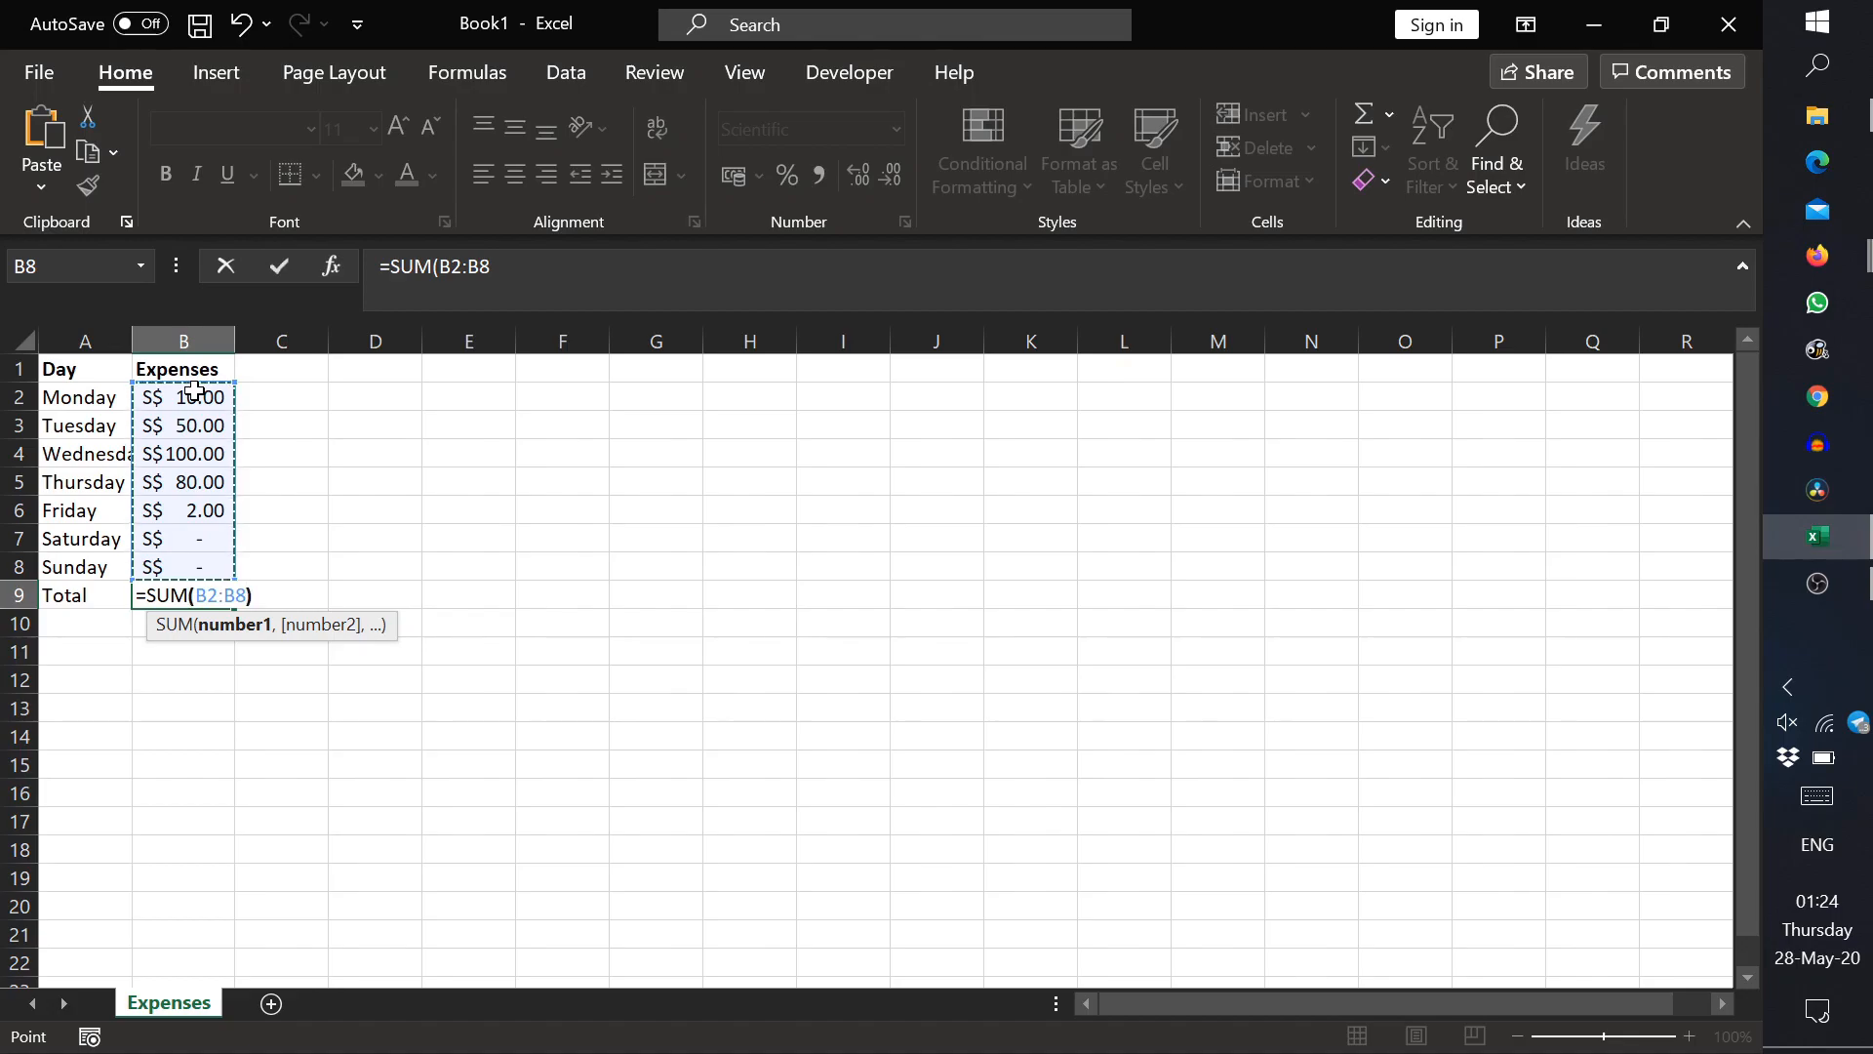
{"action": "key", "text": "Return"}
{"action": "left_click", "coordinate": [211, 593]}
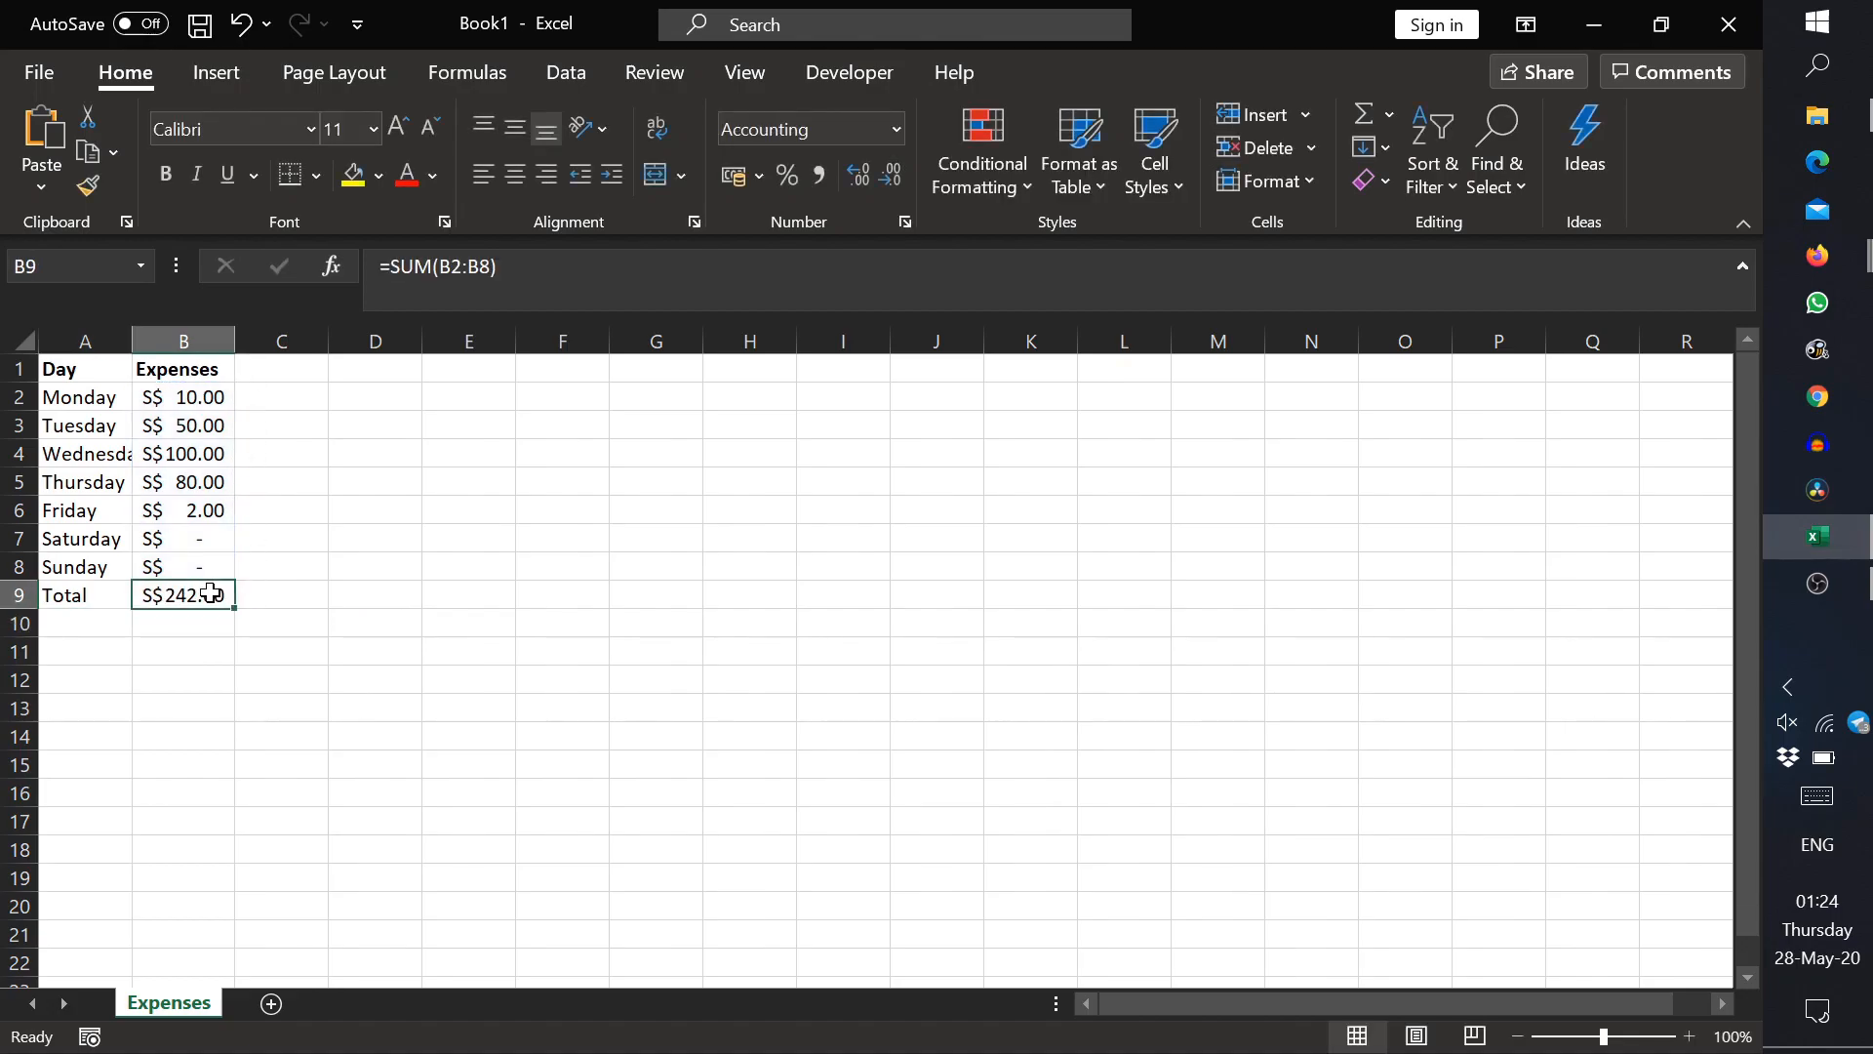
Step: Replace the formula in B9 with an AutoSum of B2:B8 and undo it
{"action": "key", "text": "Delete"}
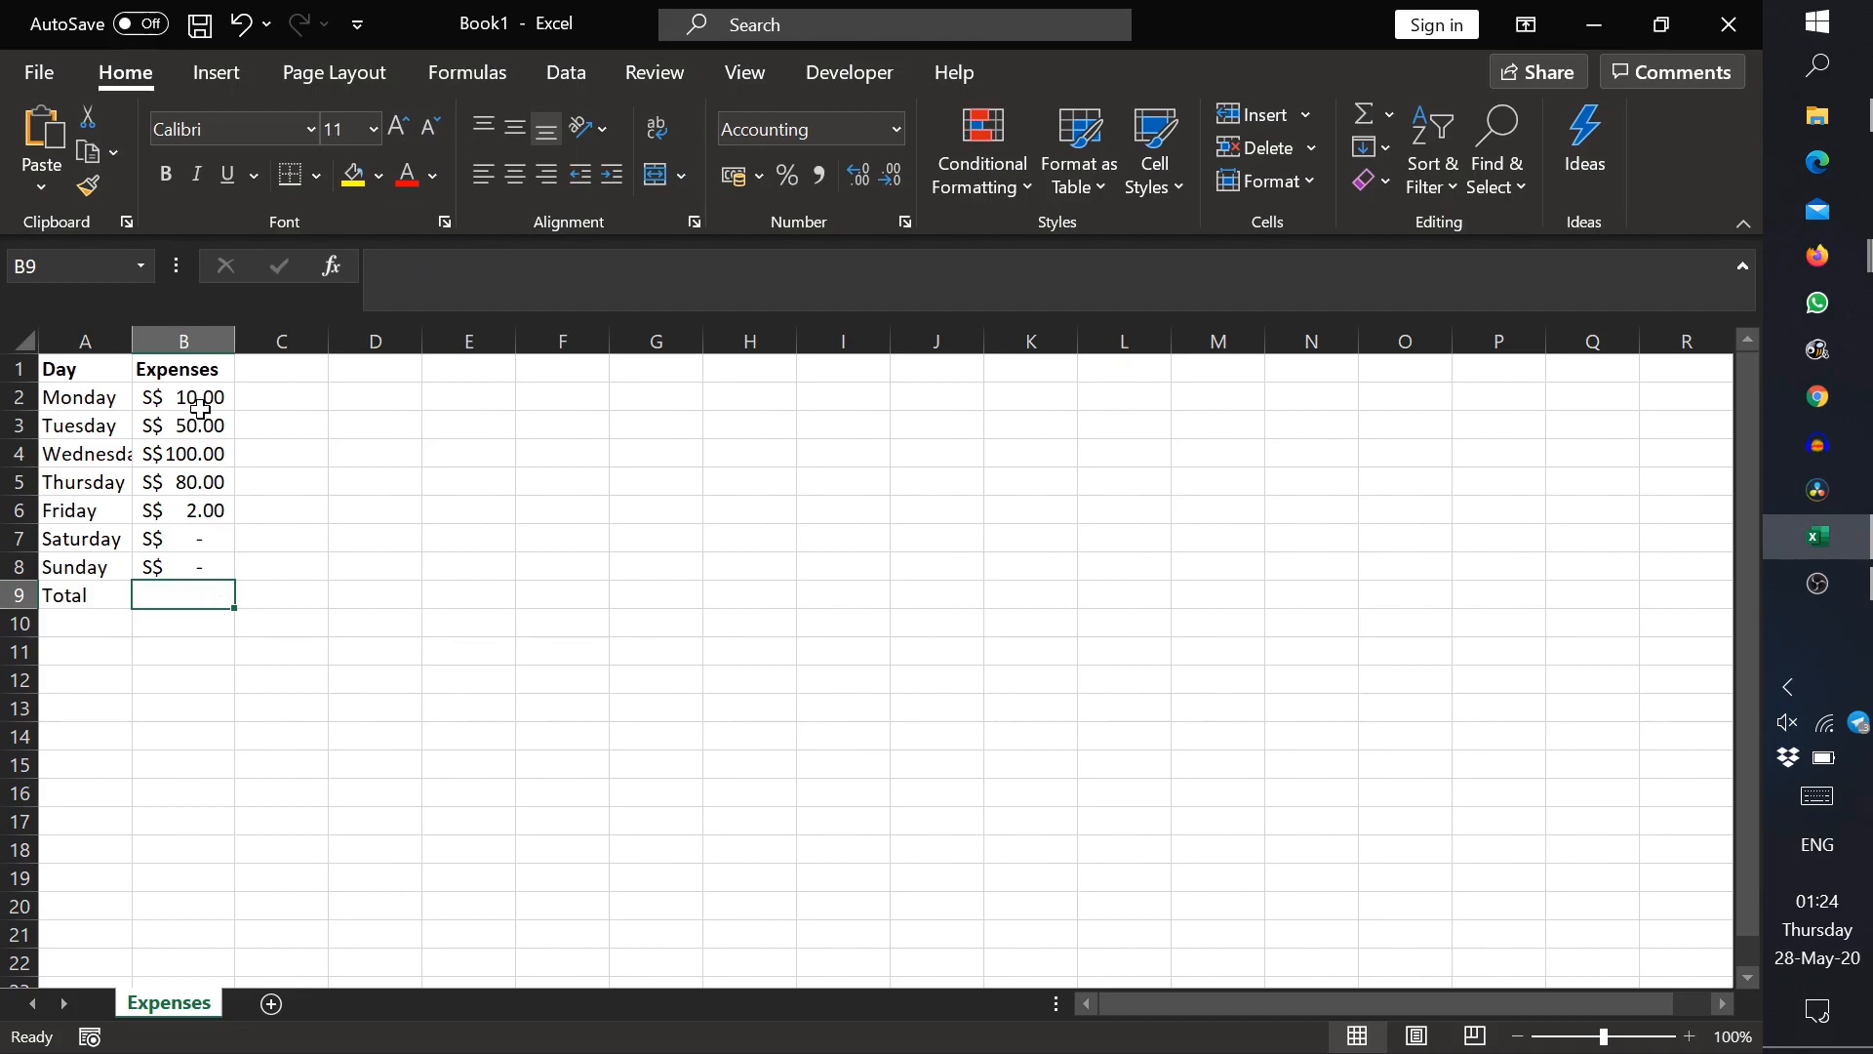
{"action": "left_click", "coordinate": [1369, 115]}
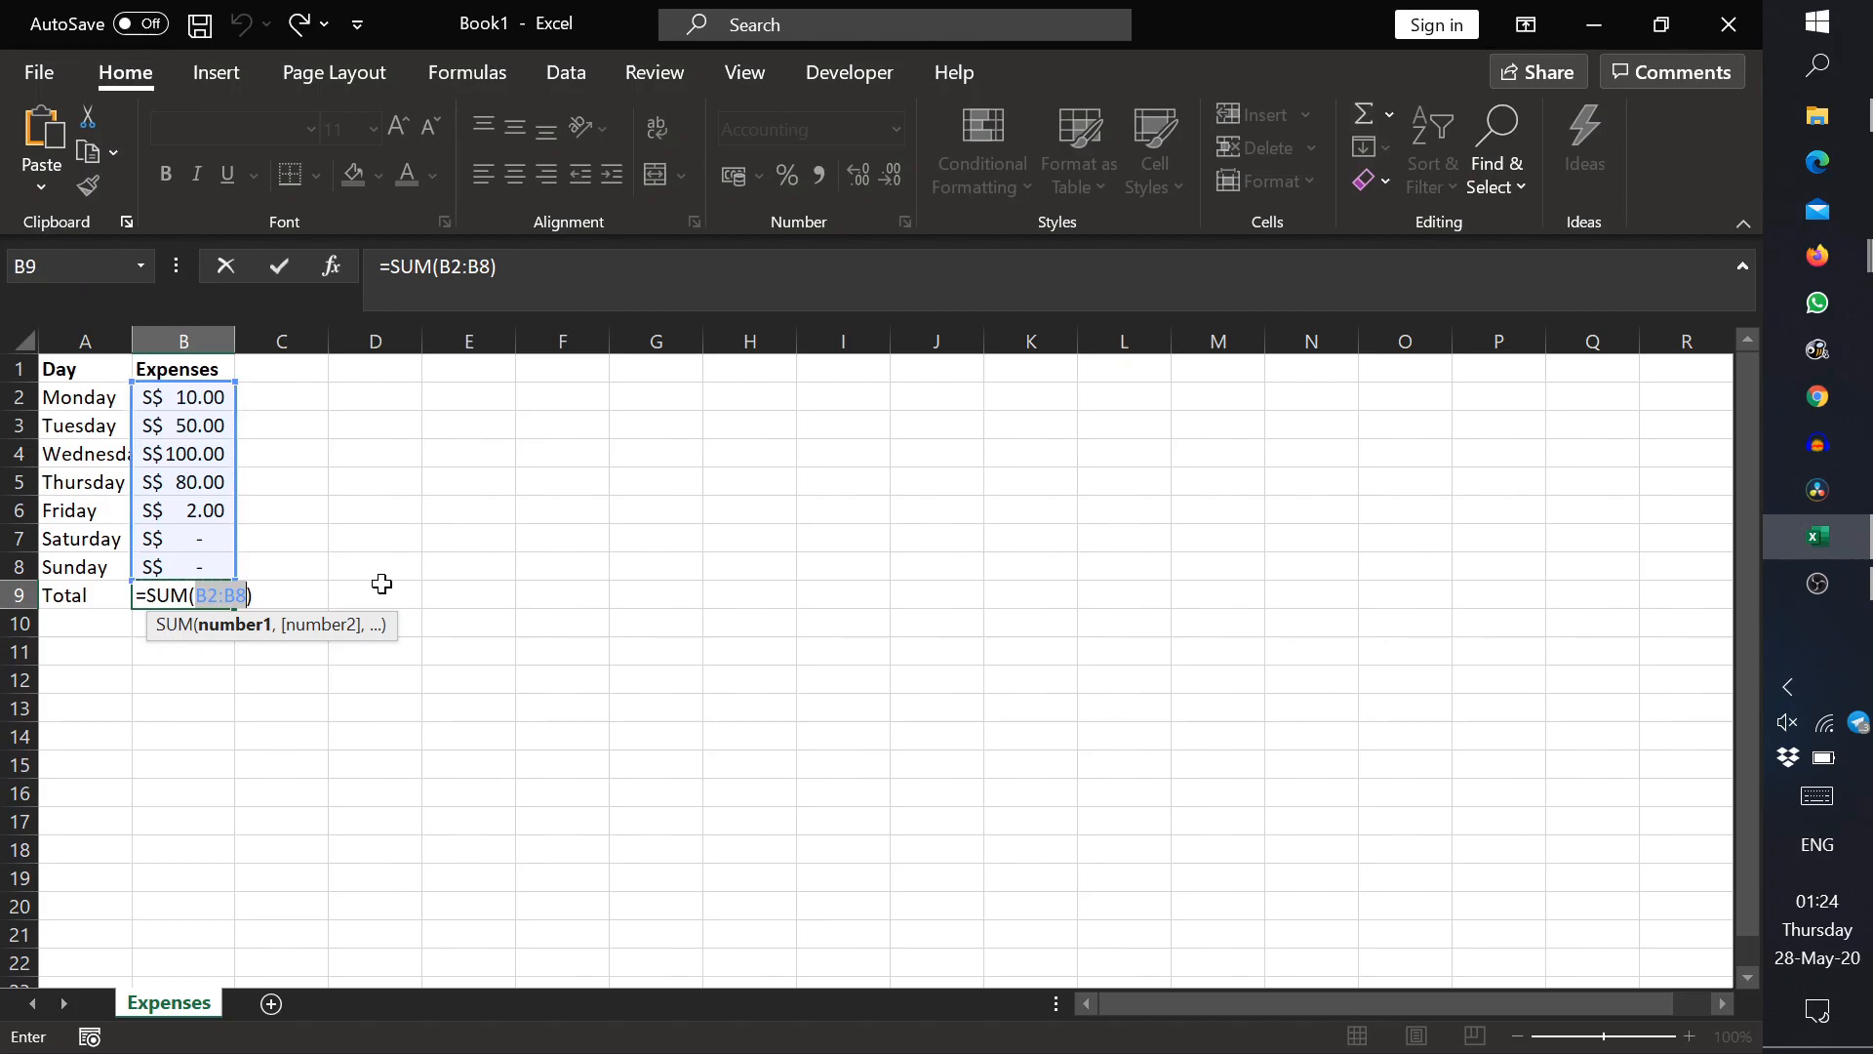
{"action": "key", "text": "Return"}
{"action": "key", "text": "ctrl+z"}
Step: Total the amounts B2:B8 in B9 using the Sum option of Quick Analysis
{"action": "left_click_drag", "start_coordinate": [195, 567], "coordinate": [214, 399]}
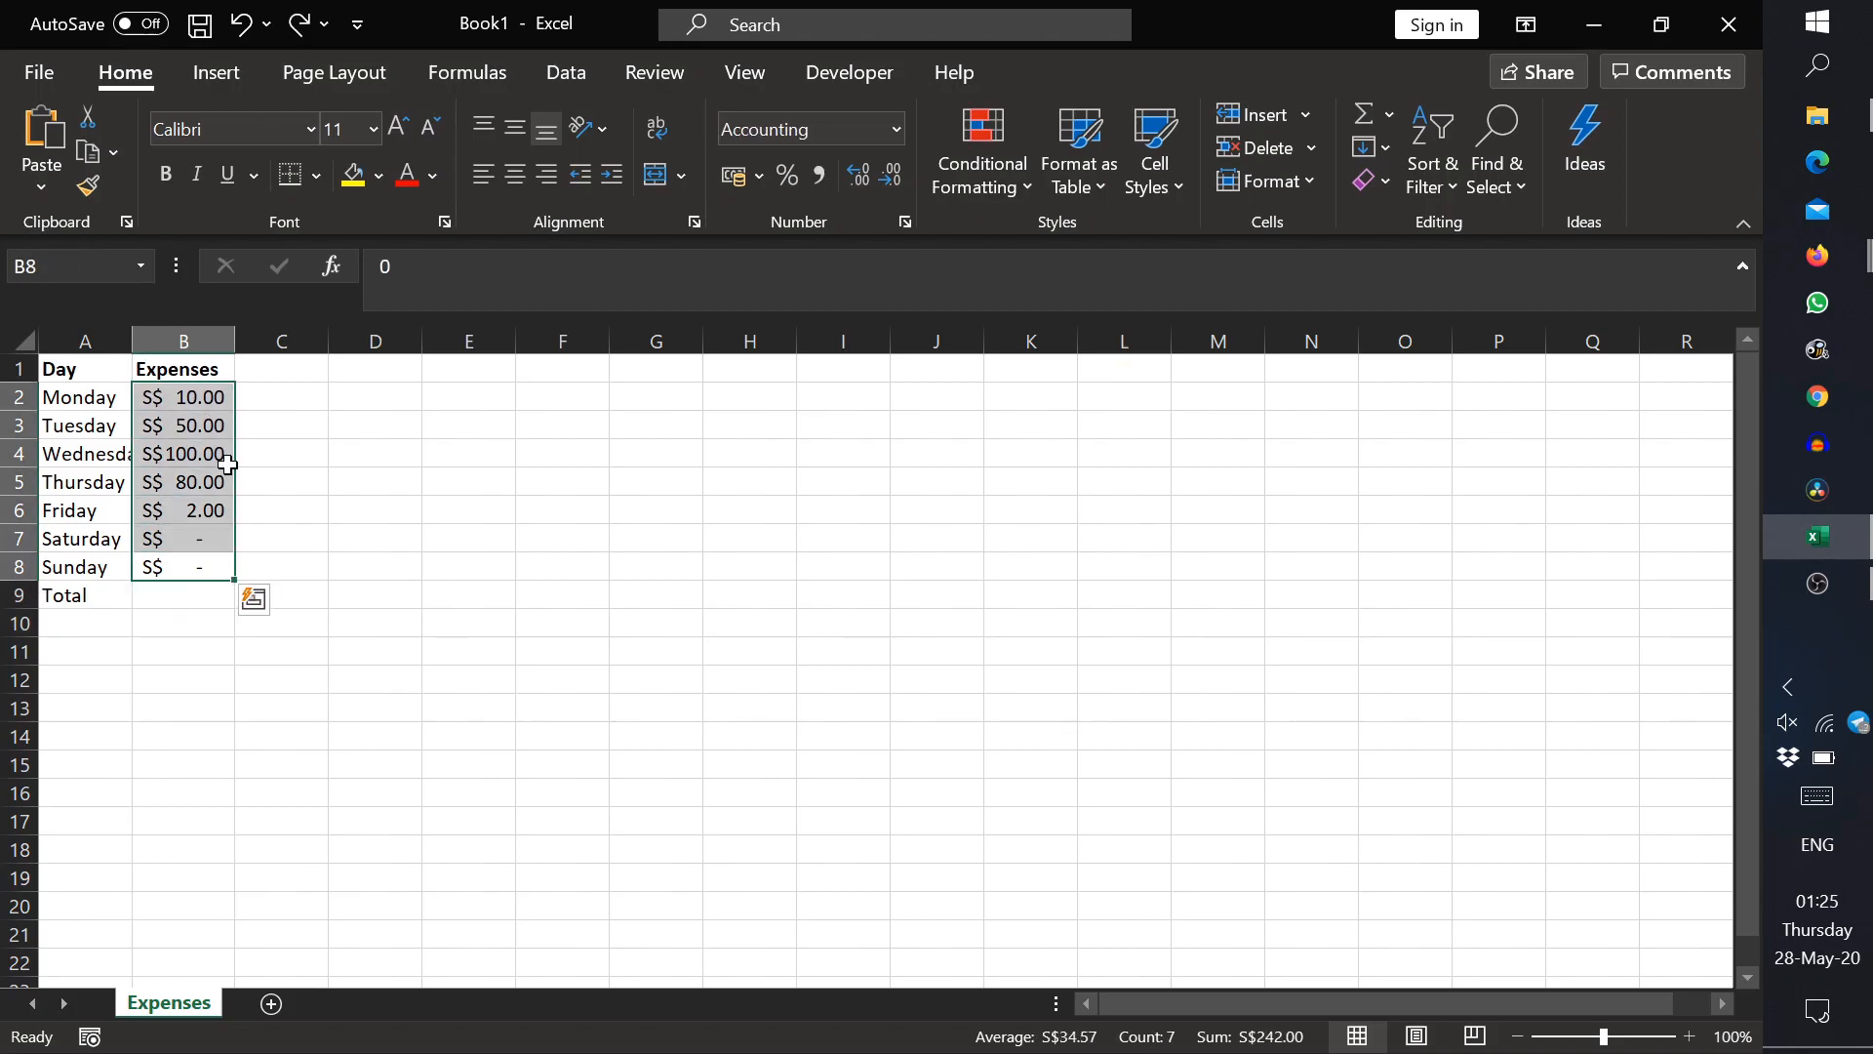
{"action": "left_click", "coordinate": [252, 600]}
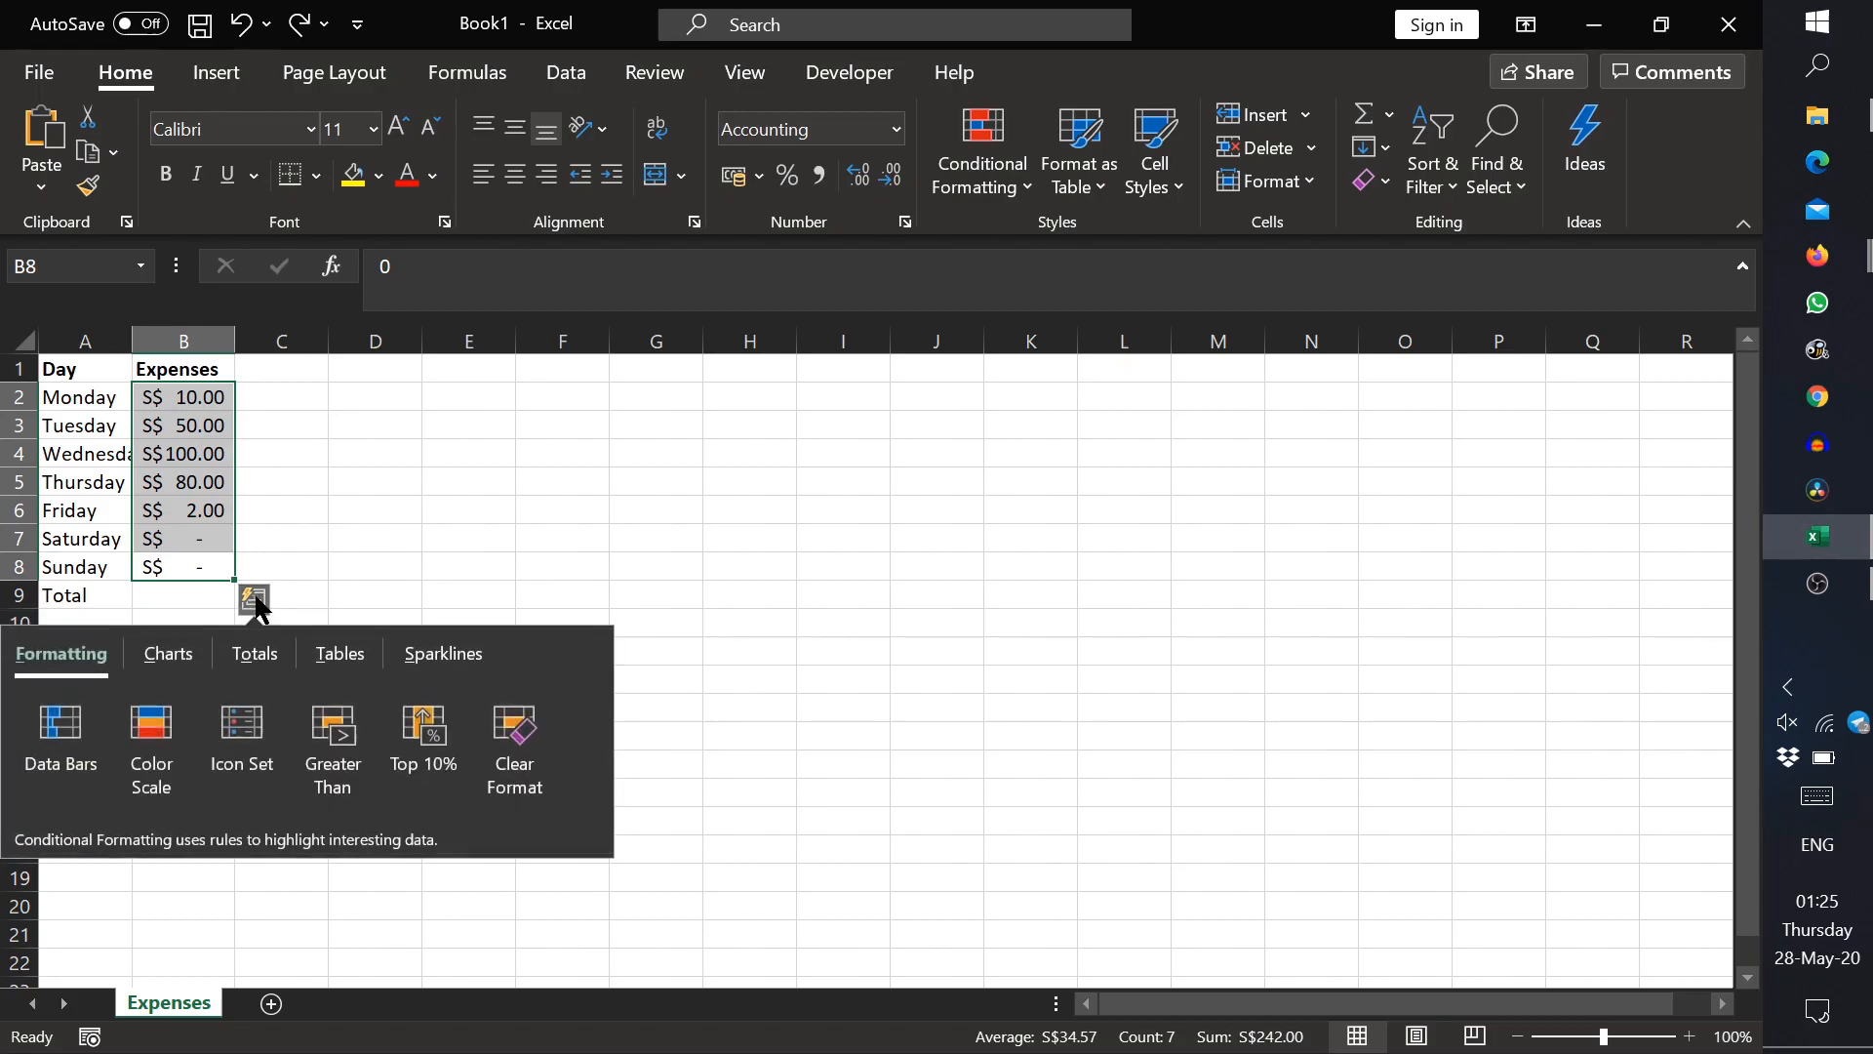
{"action": "left_click", "coordinate": [249, 656]}
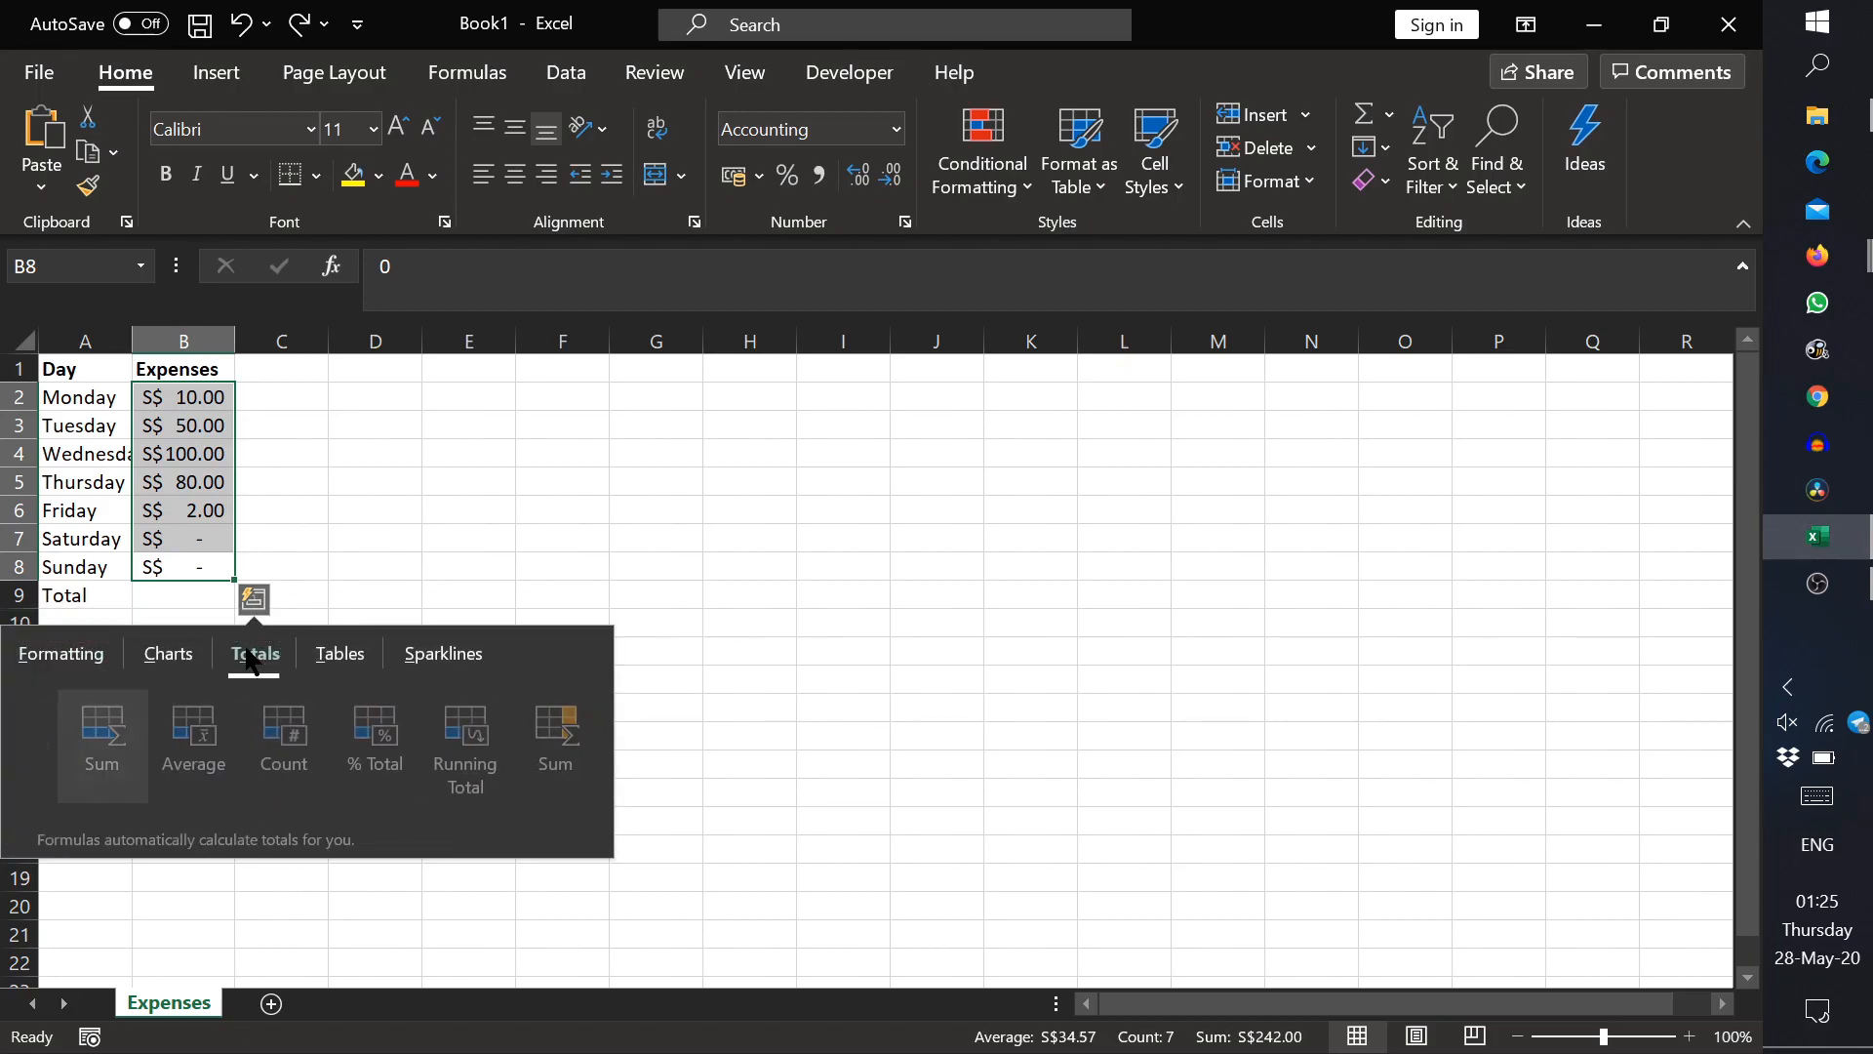
{"action": "left_click", "coordinate": [76, 747]}
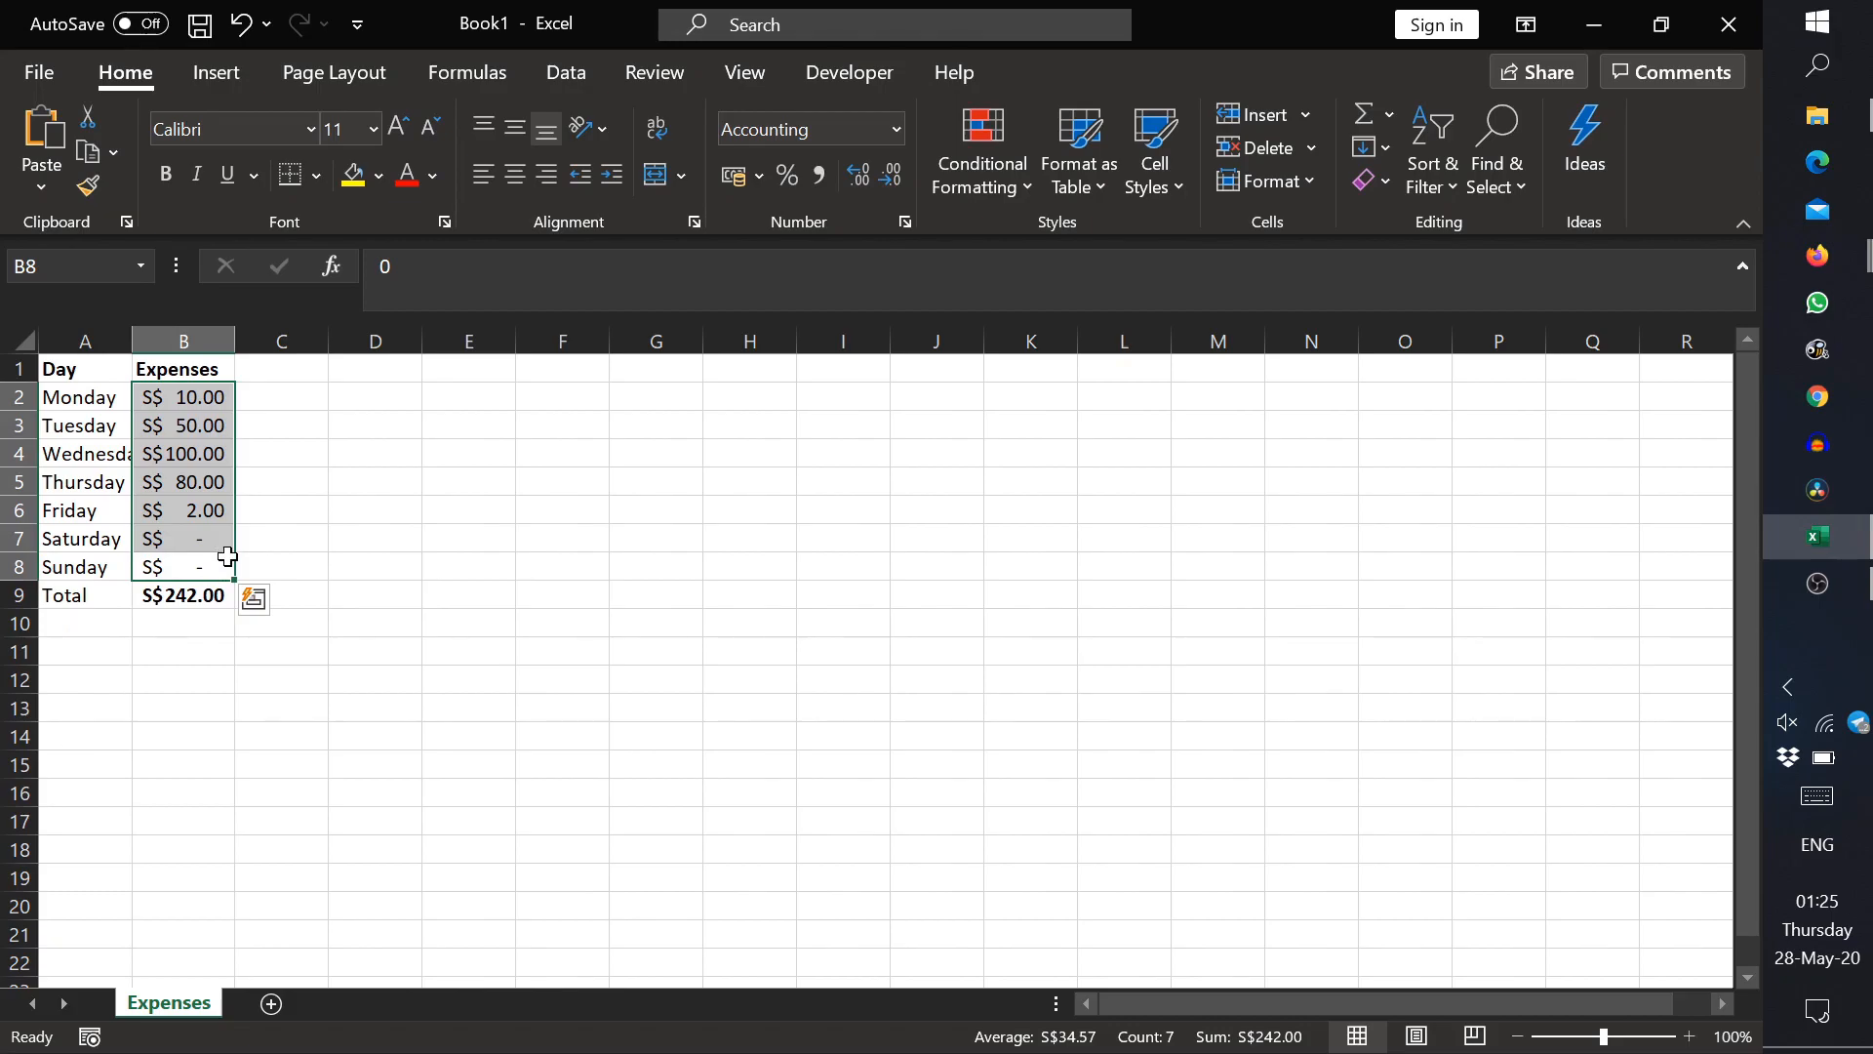
{"action": "left_click", "coordinate": [229, 595]}
{"action": "left_click_drag", "start_coordinate": [220, 566], "coordinate": [216, 395]}
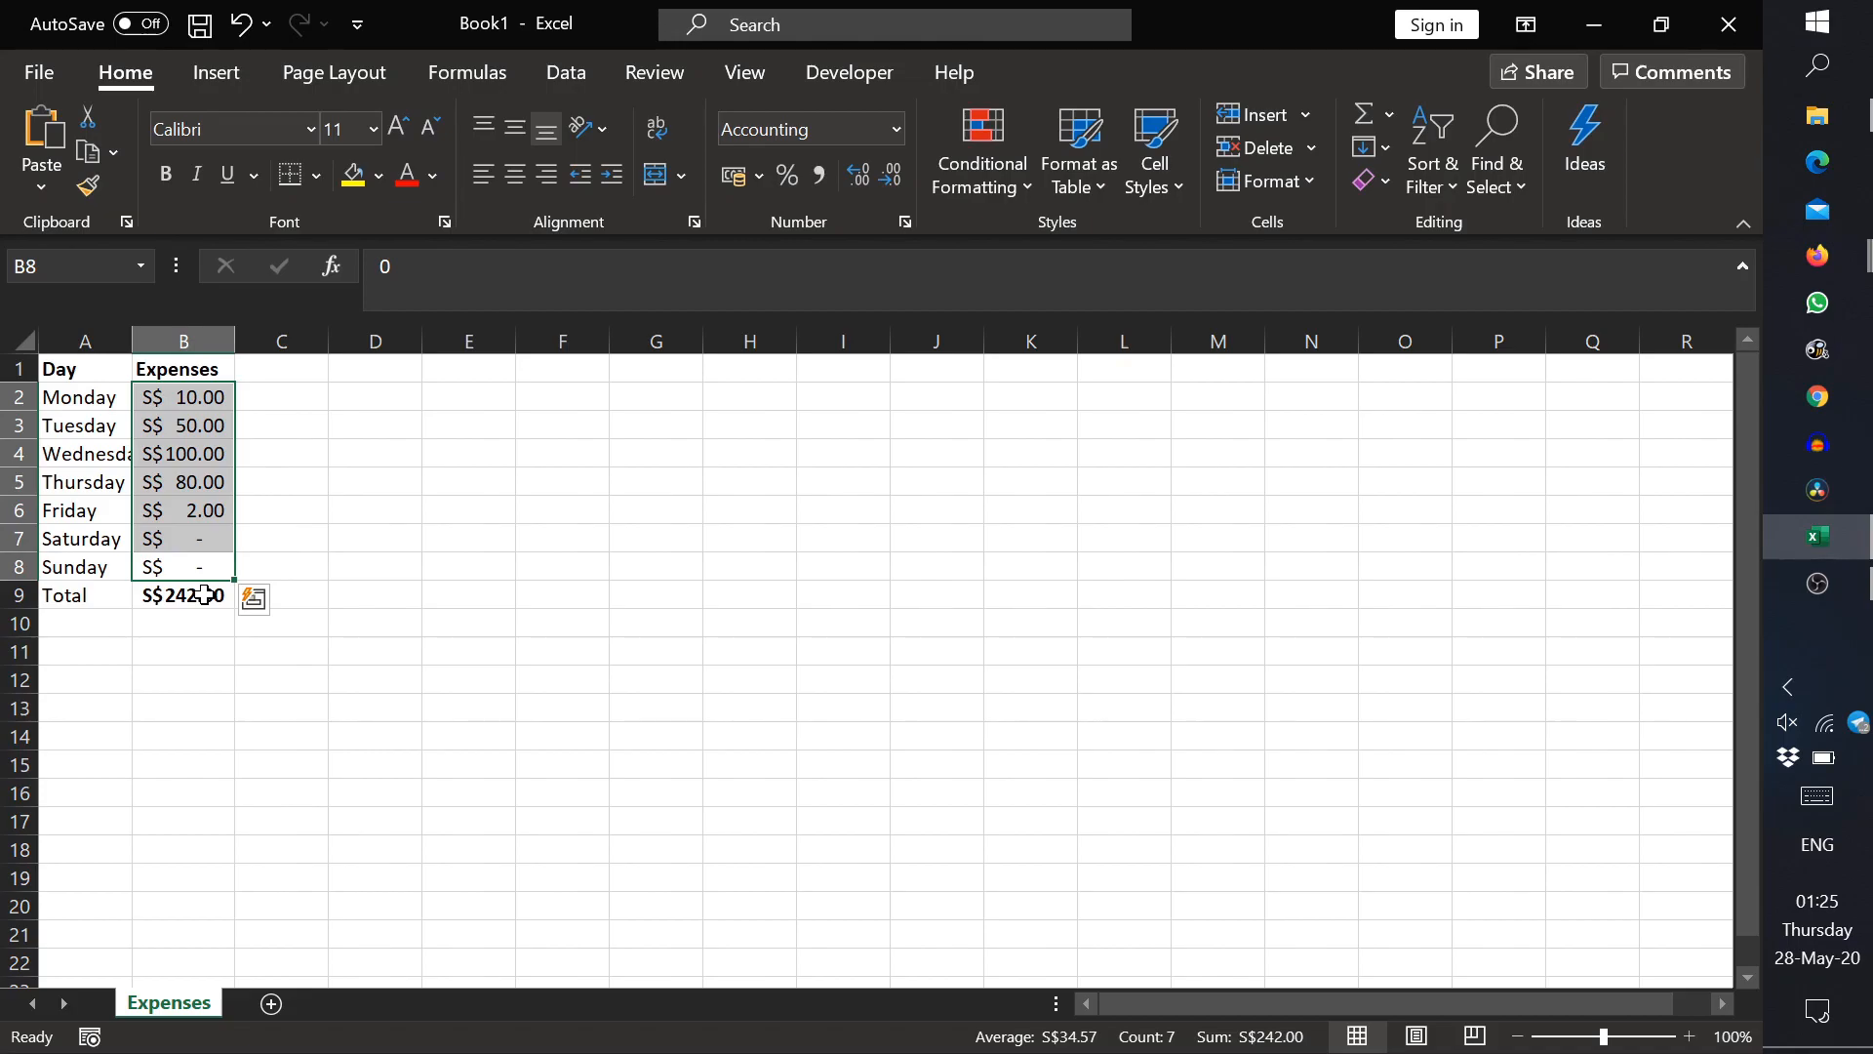
{"action": "left_click", "coordinate": [219, 652]}
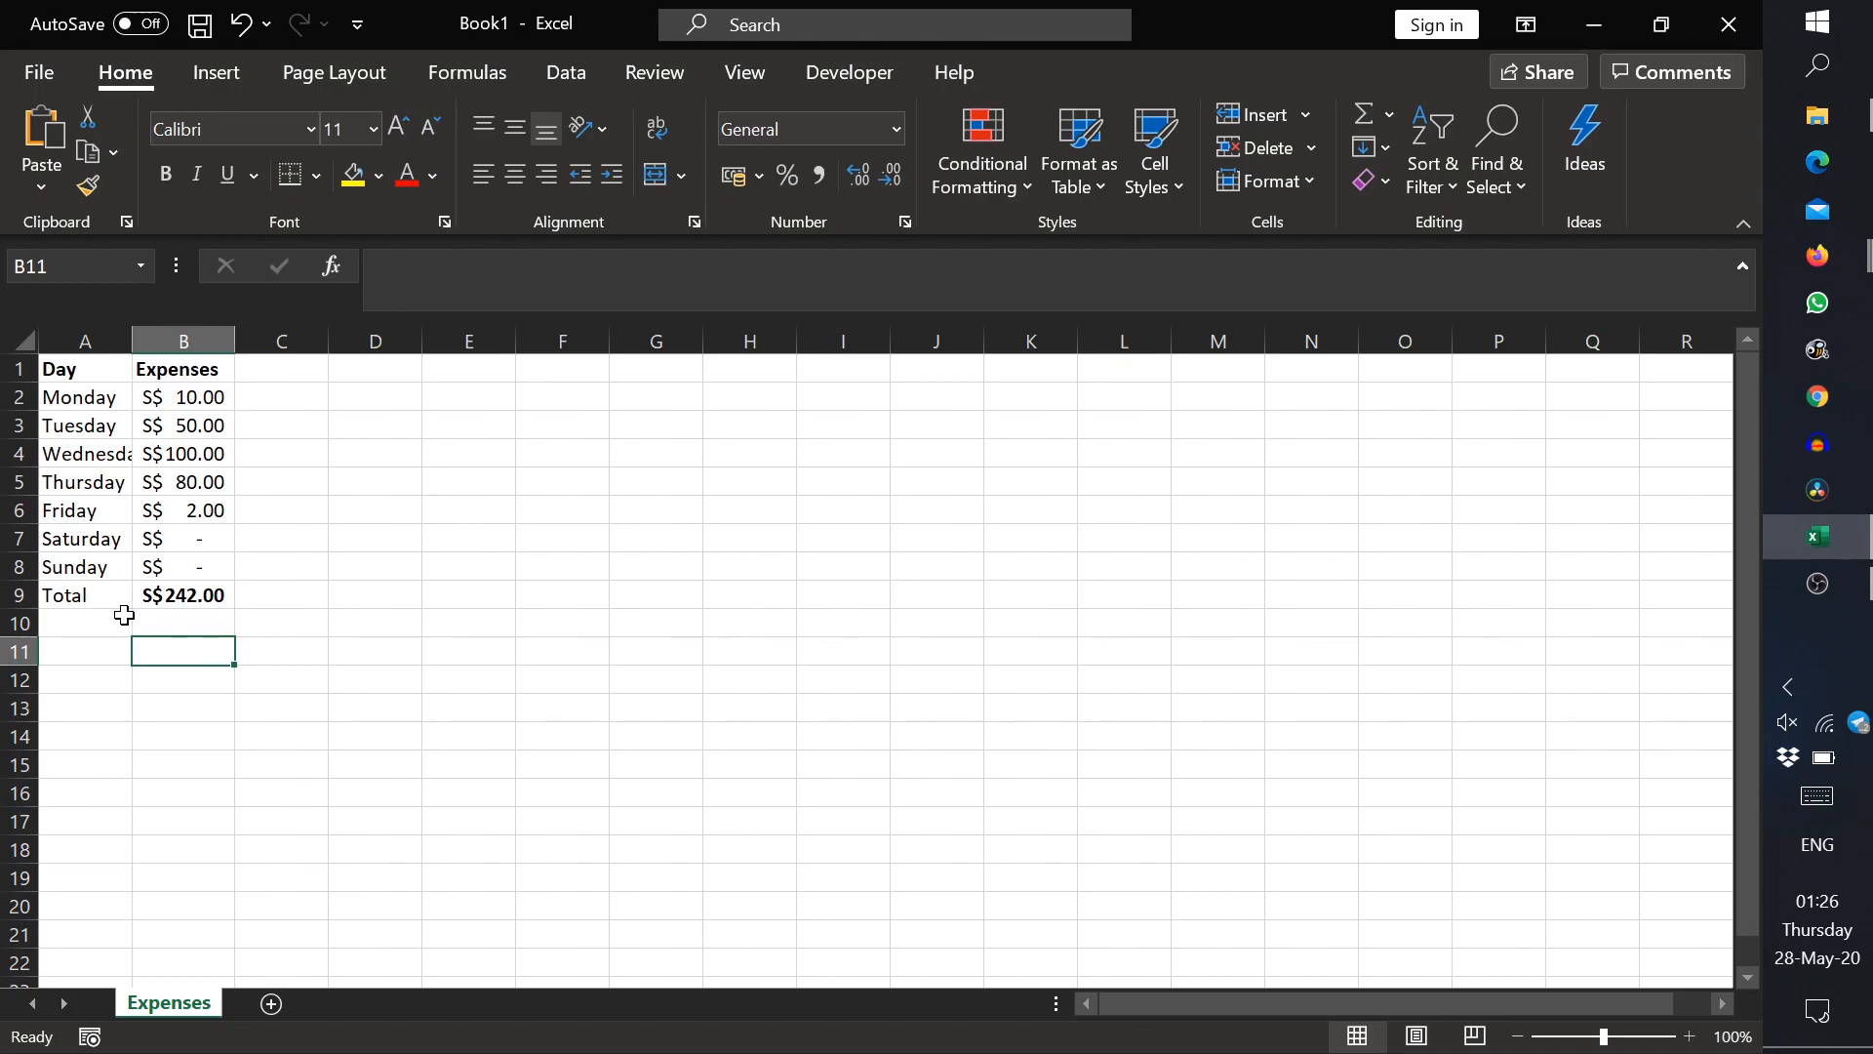
Step: Delete the whole Total row 9 from the sheet
{"action": "right_click", "coordinate": [19, 595]}
{"action": "left_click", "coordinate": [107, 360]}
{"action": "left_click", "coordinate": [347, 539]}
Step: Auto-fill the weekdays from A2:A8 and the amounts from B2:B8 down to row 239
{"action": "left_click_drag", "start_coordinate": [90, 400], "coordinate": [134, 908]}
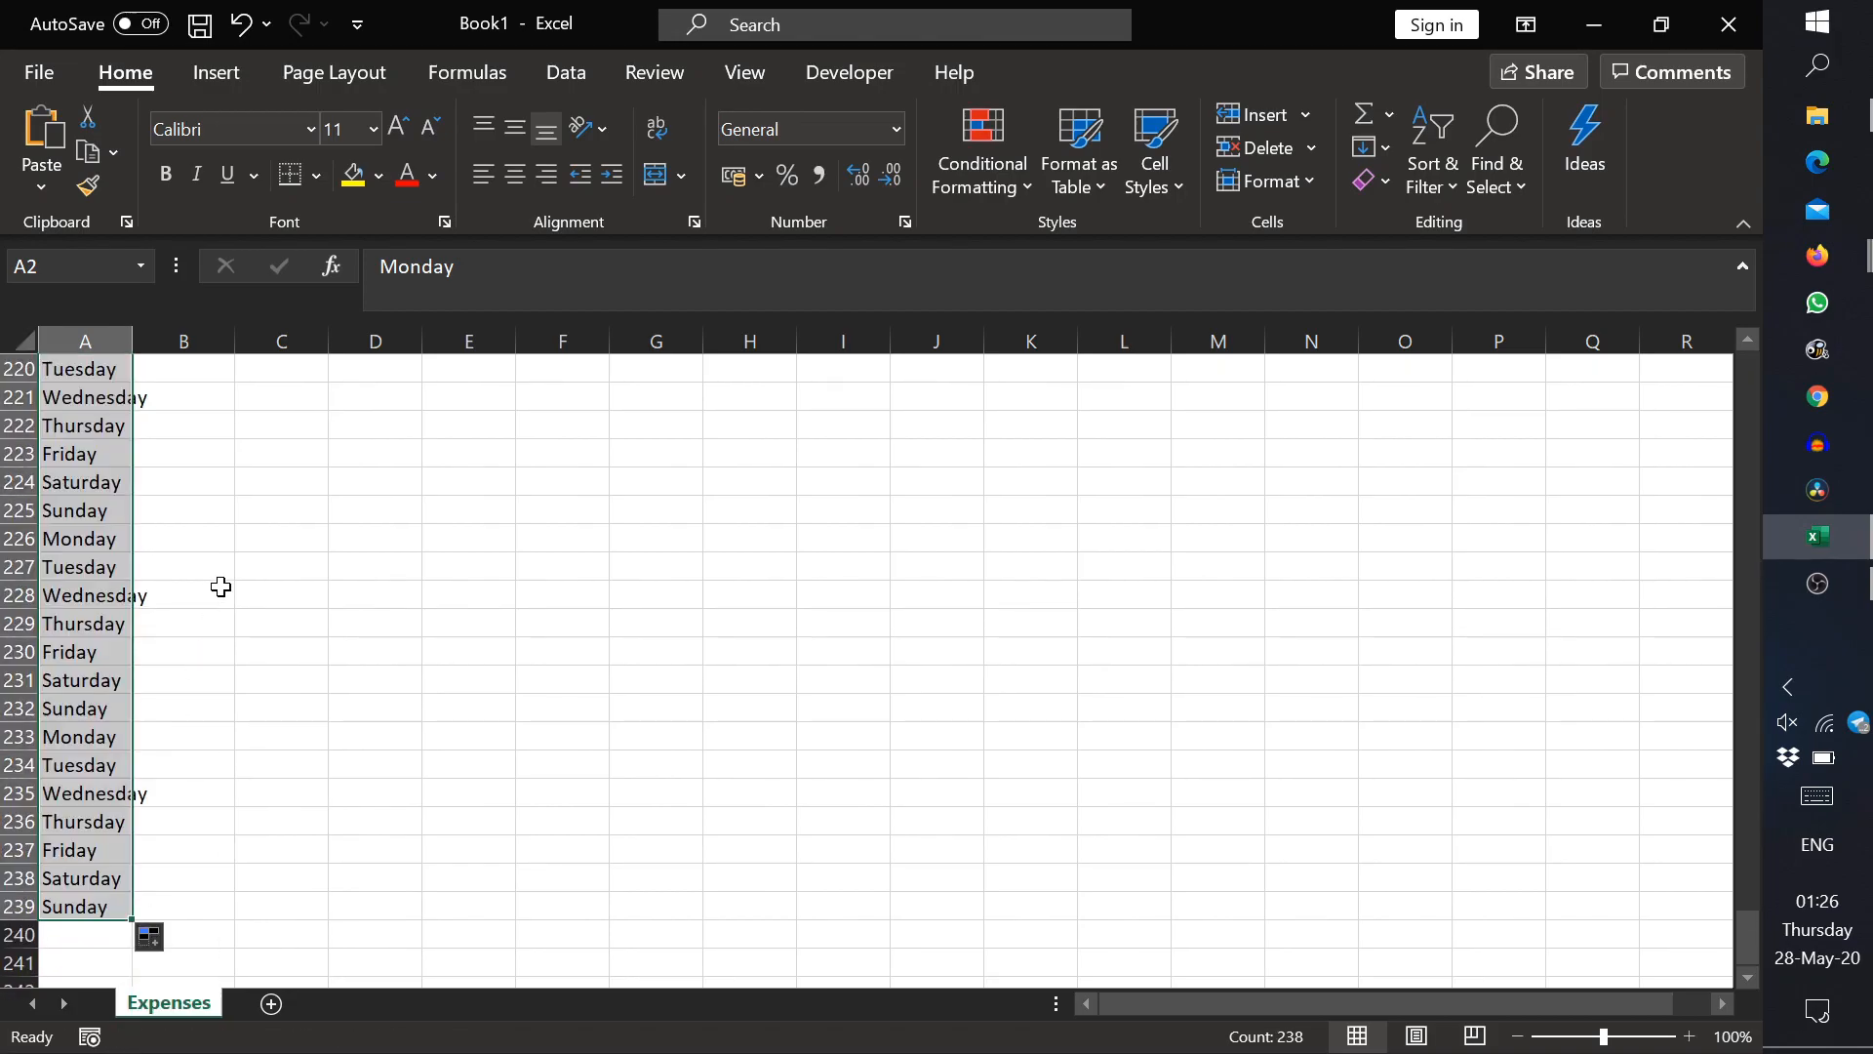
{"action": "left_click", "coordinate": [225, 592]}
{"action": "key", "text": "ctrl+Up"}
{"action": "scroll", "coordinate": [221, 573], "scroll_direction": "up", "scroll_amount": 3}
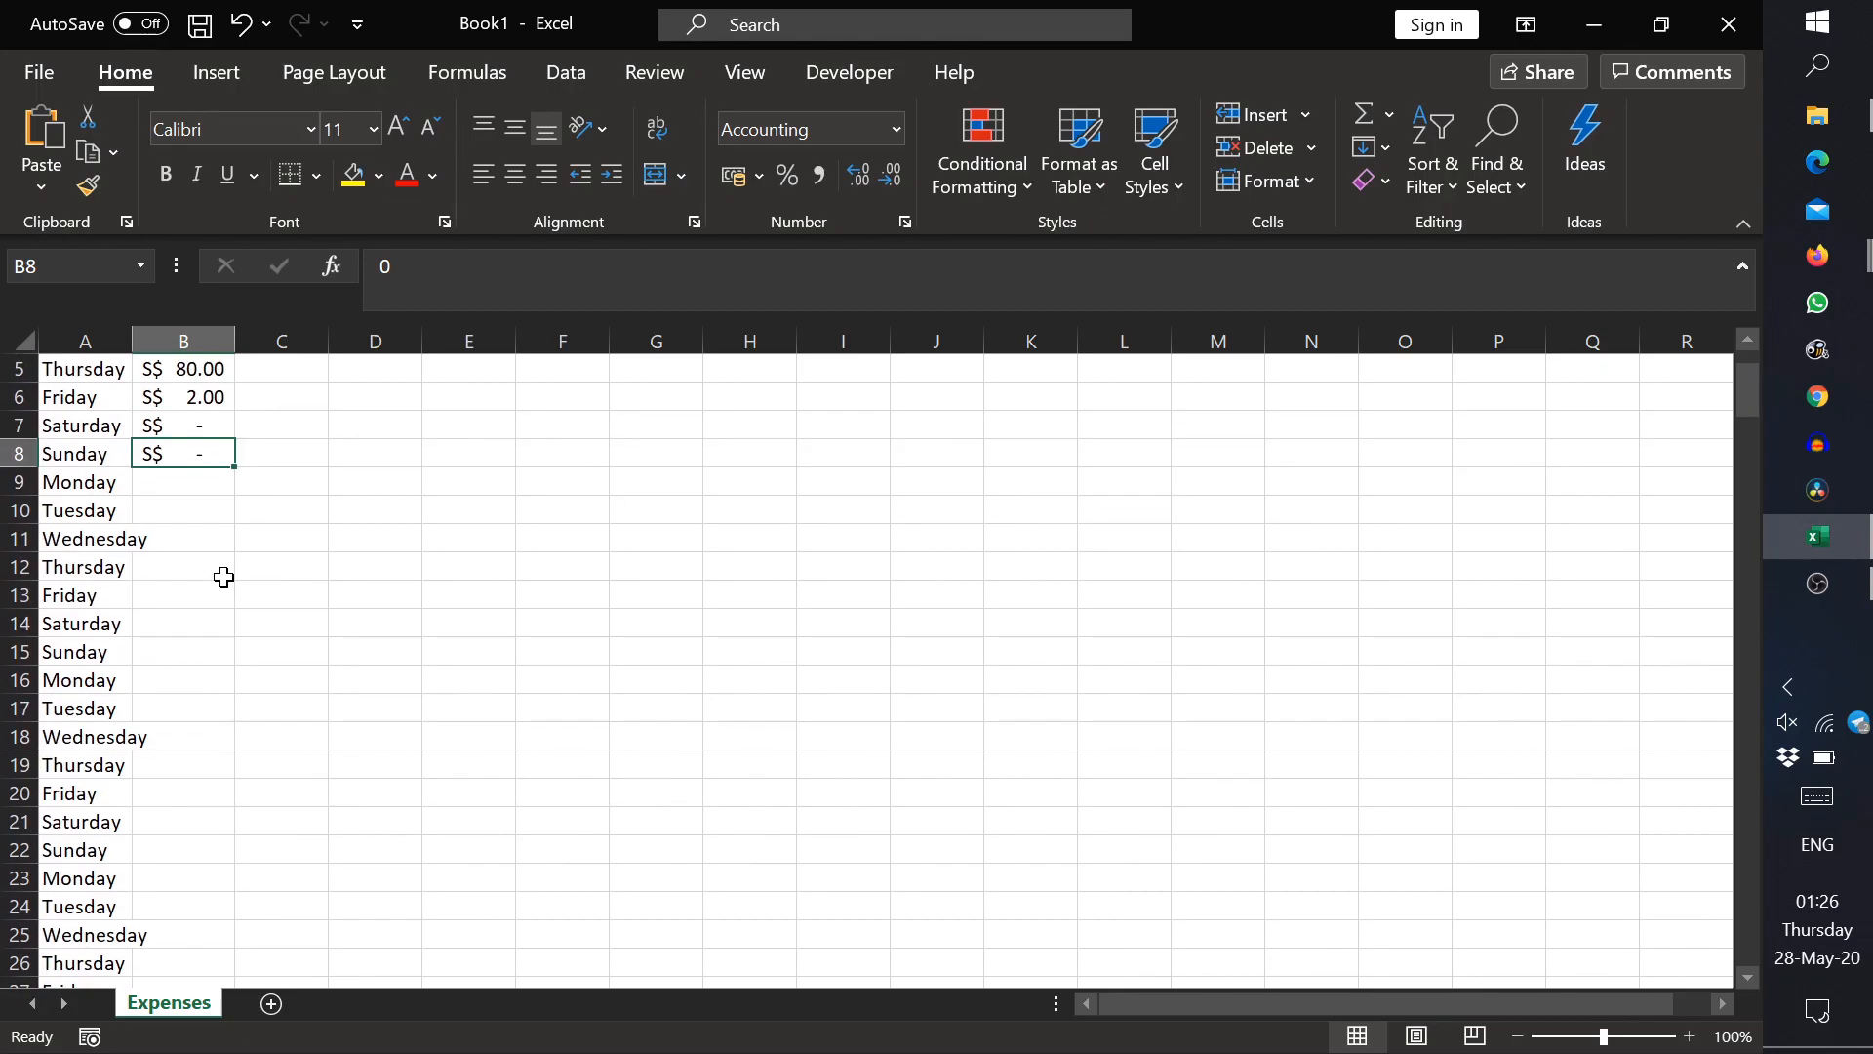
{"action": "left_click_drag", "start_coordinate": [200, 395], "coordinate": [230, 658]}
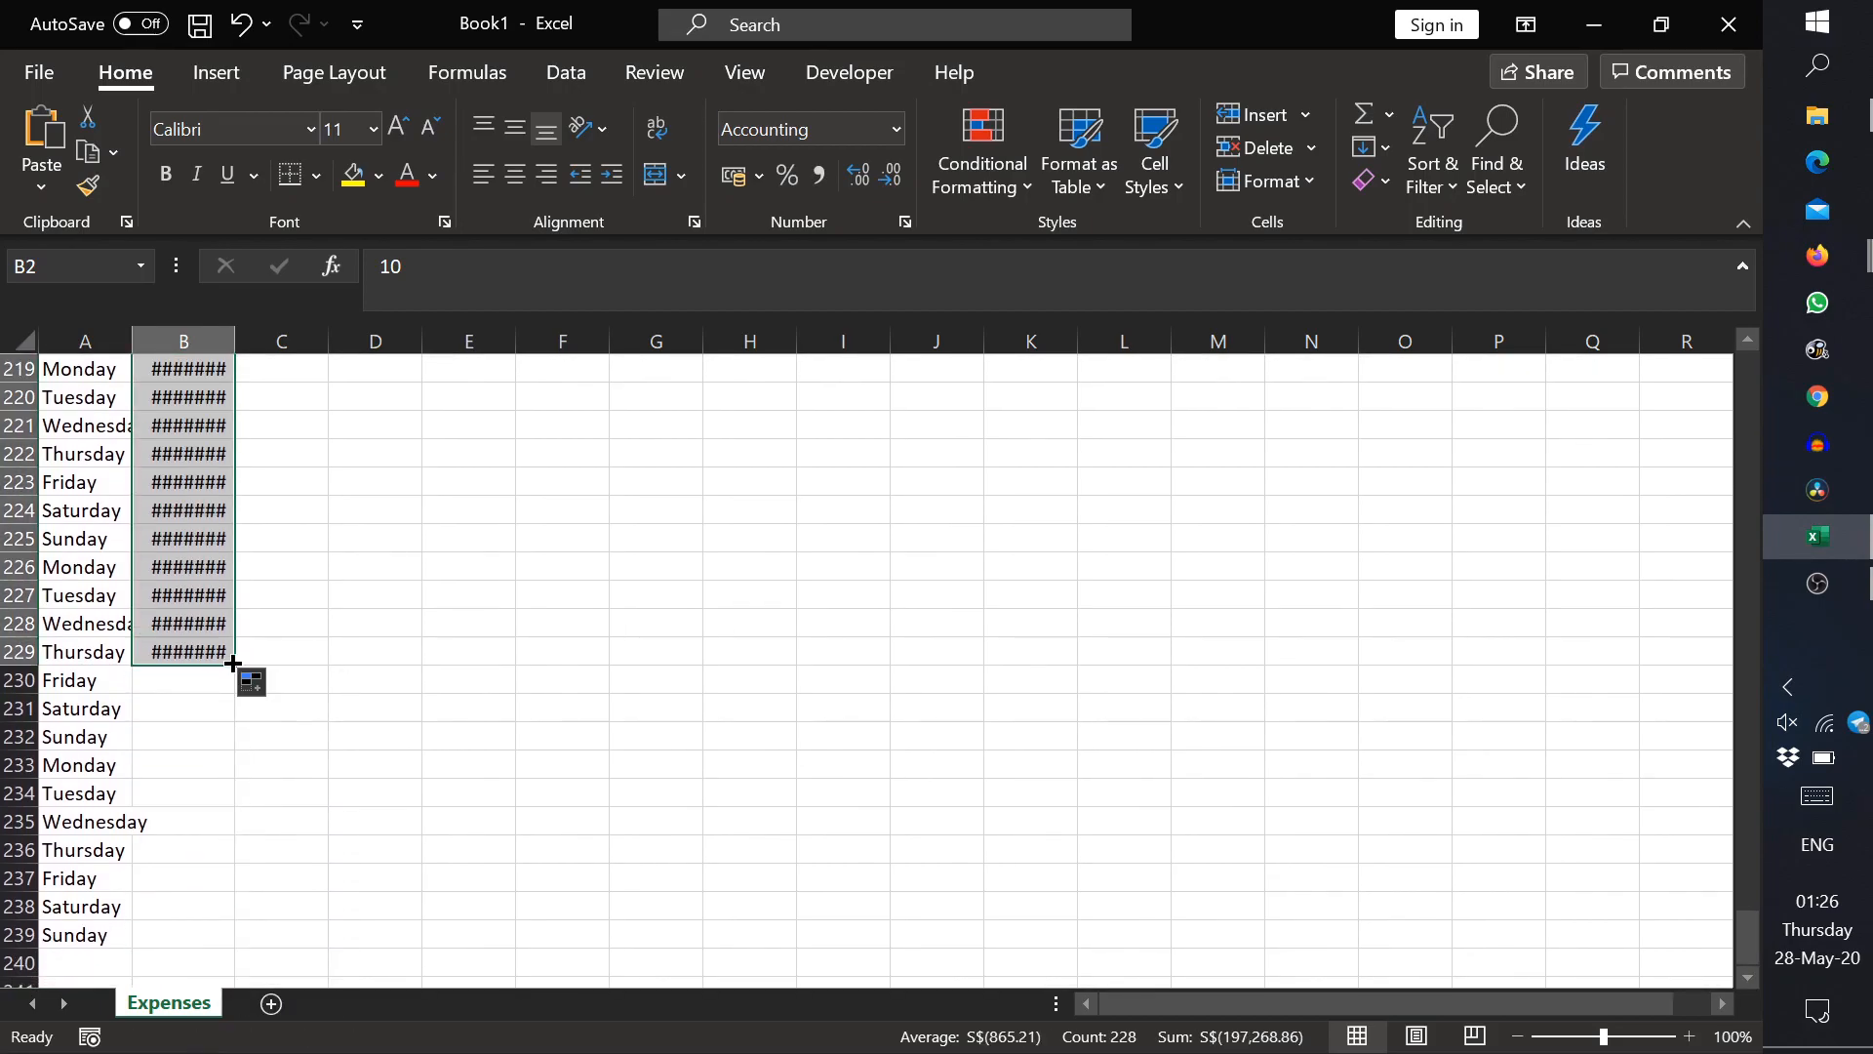
{"action": "double_click", "coordinate": [232, 664]}
Step: Widen column B so the filled amounts fit and auto-fit column A to the weekday names
{"action": "left_click_drag", "start_coordinate": [225, 335], "coordinate": [266, 336]}
{"action": "scroll", "coordinate": [270, 610], "scroll_direction": "up", "scroll_amount": 19}
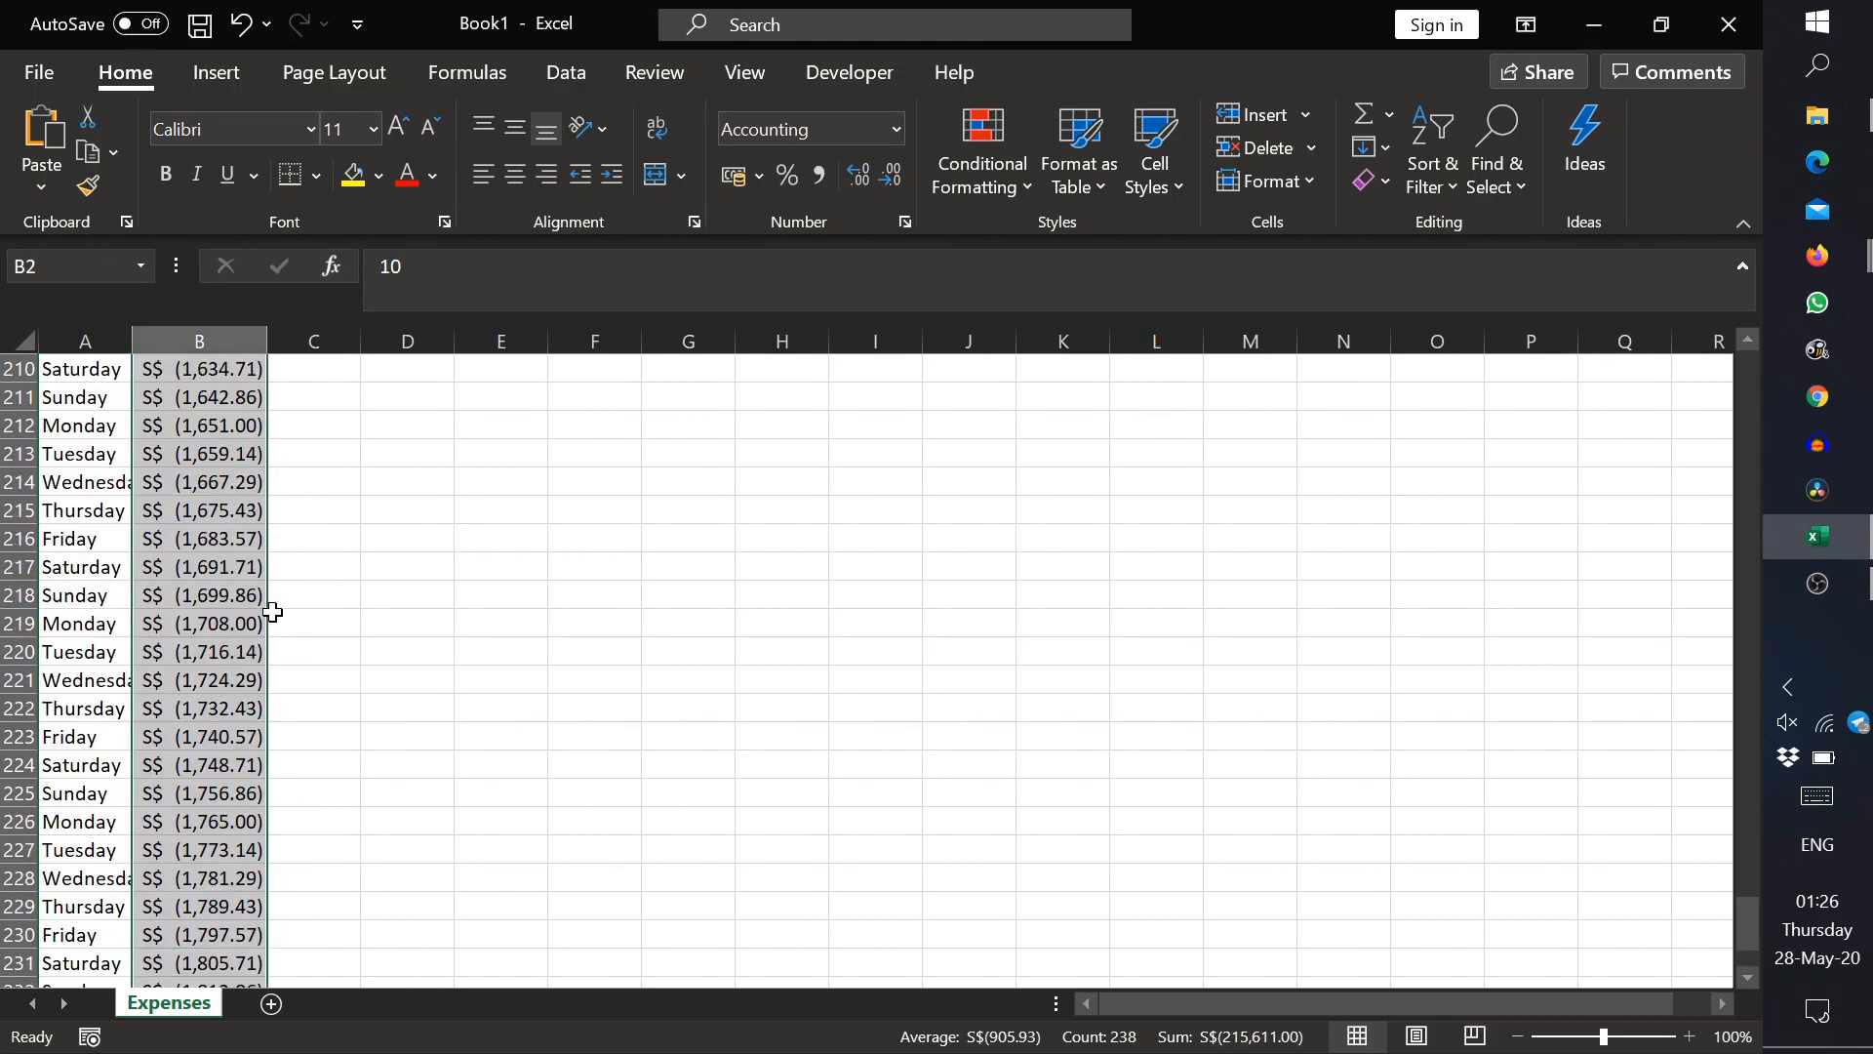
{"action": "left_click", "coordinate": [243, 563]}
{"action": "key", "text": "ctrl+Down"}
{"action": "left_click", "coordinate": [225, 683]}
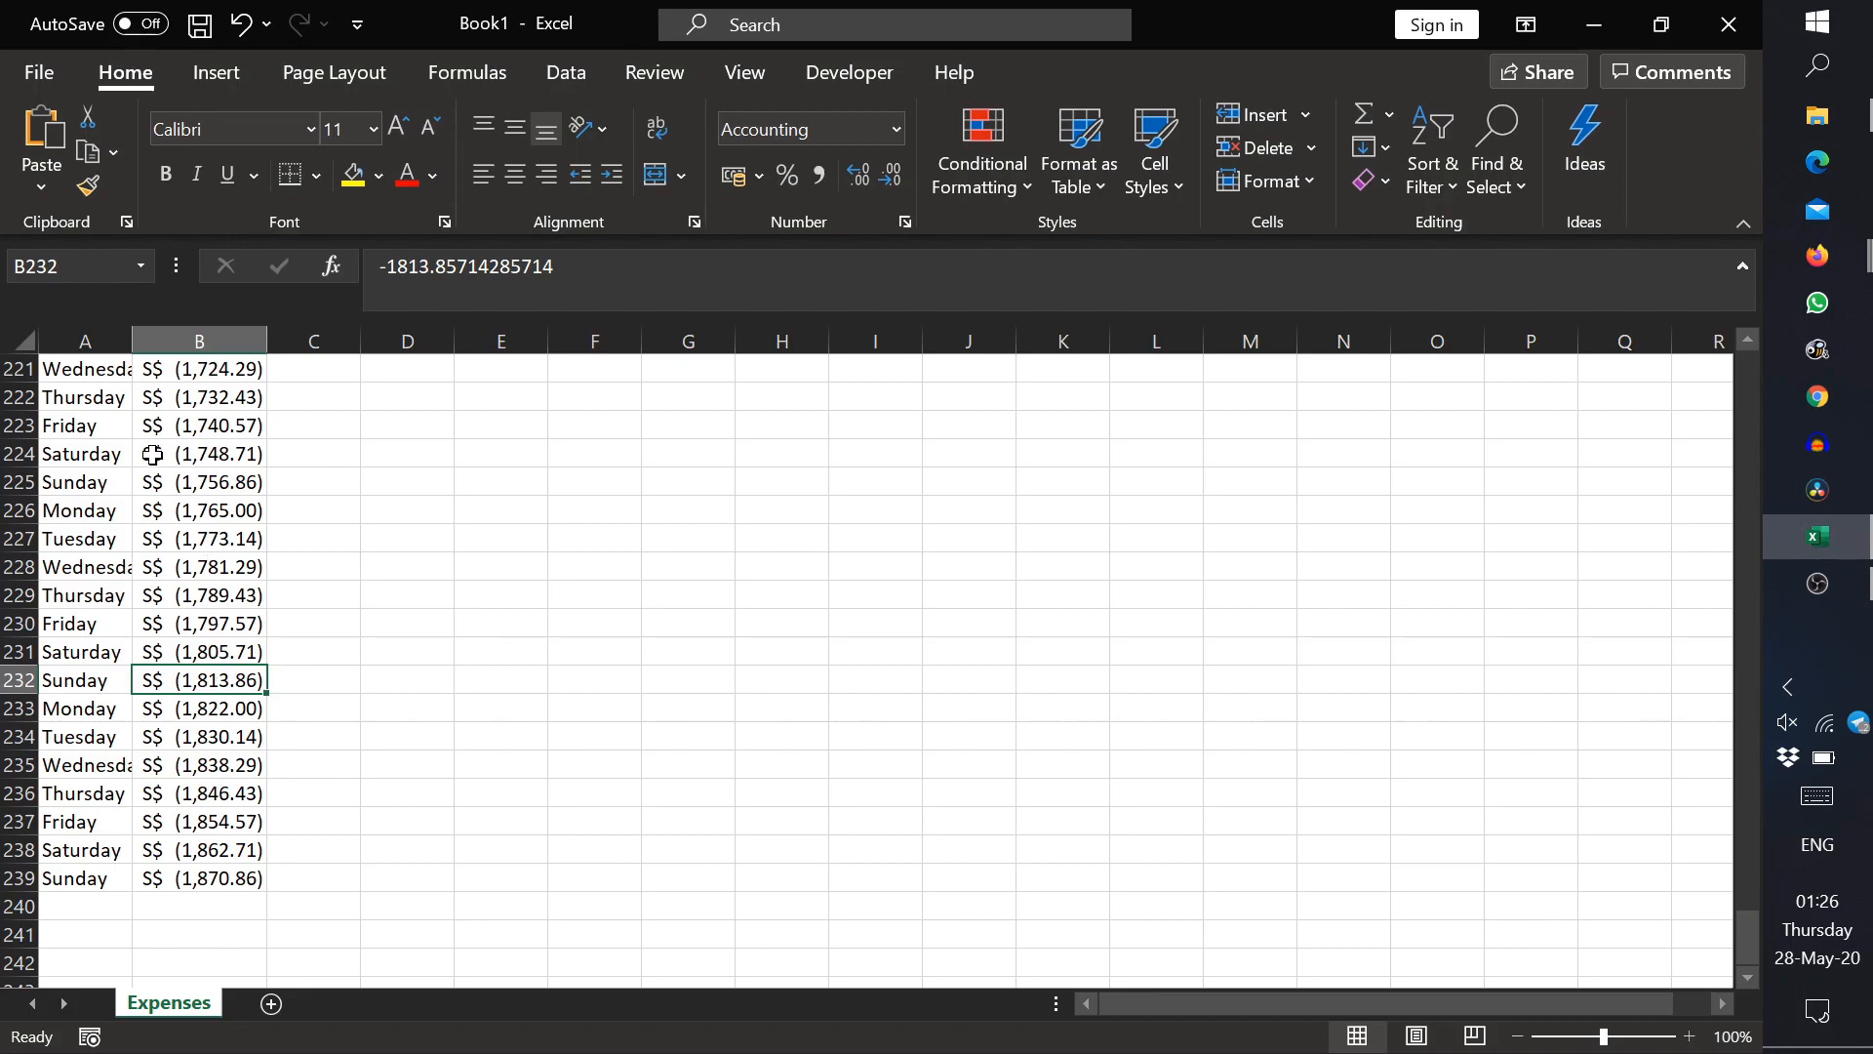
{"action": "double_click", "coordinate": [133, 340]}
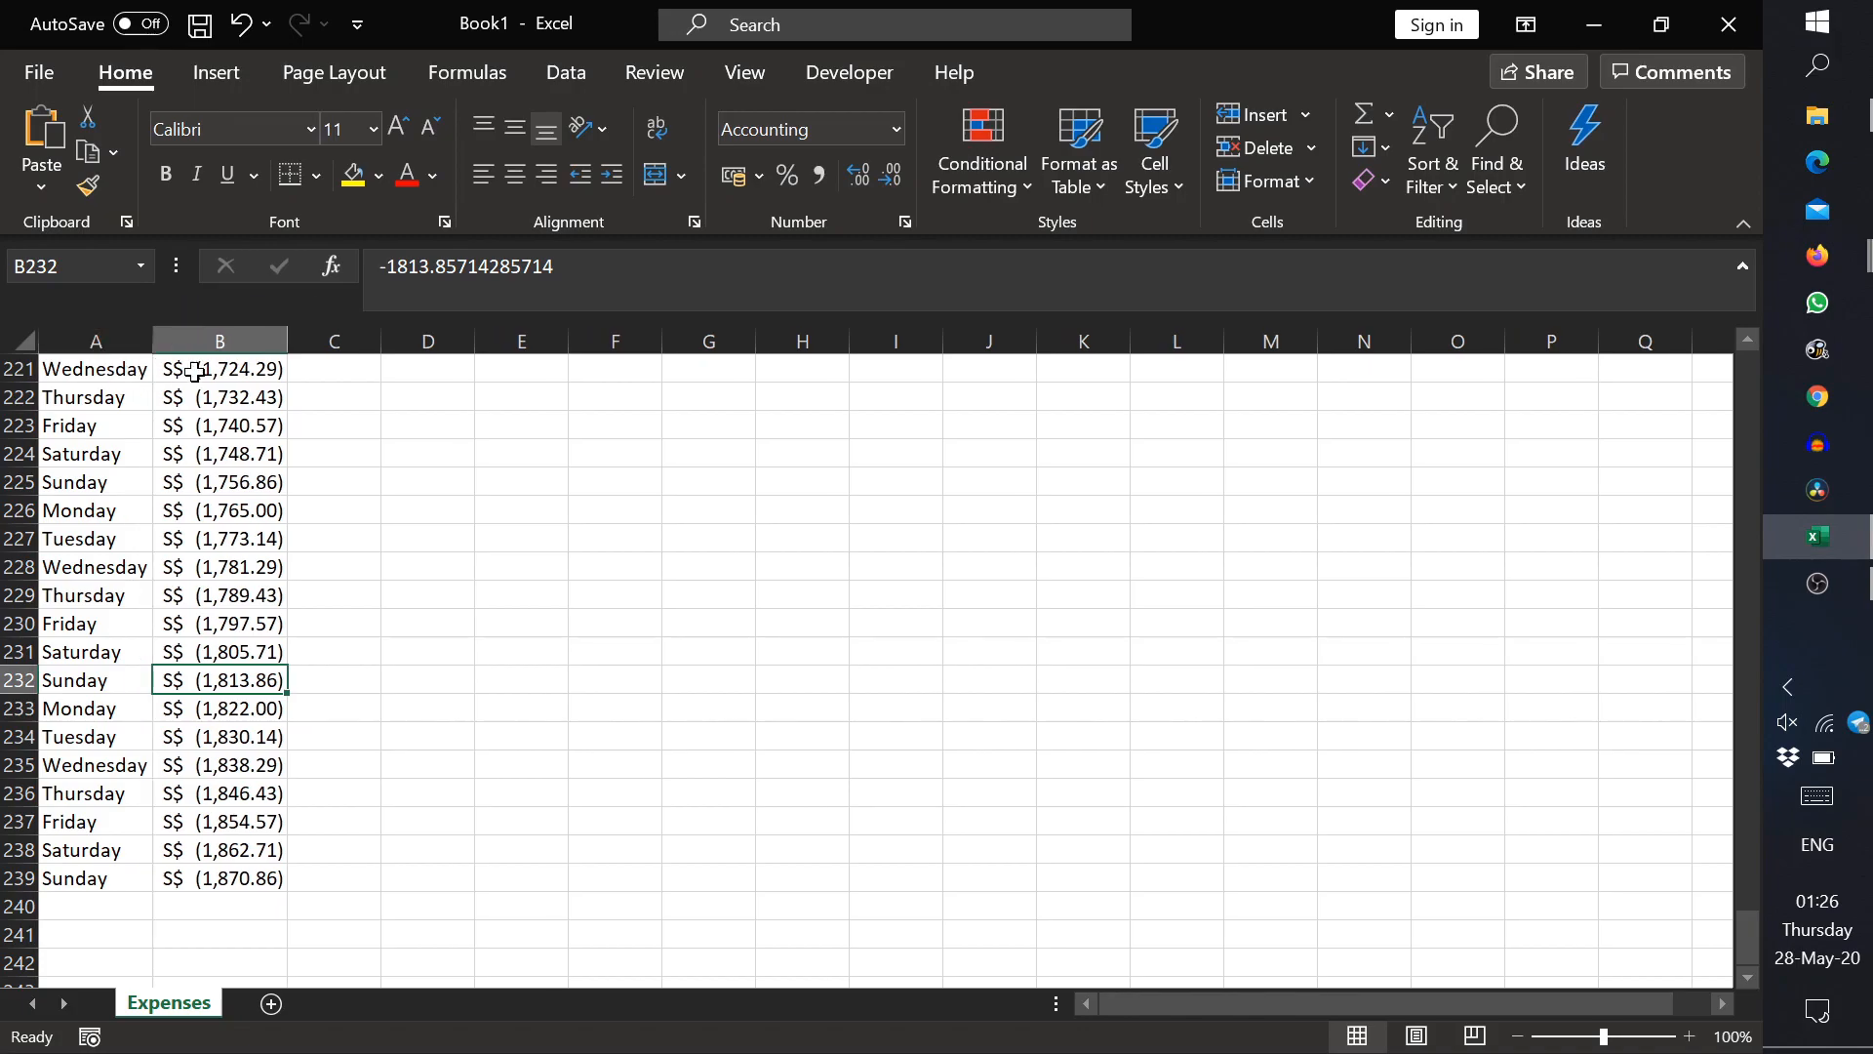
Step: Return to cell A1 at the start of the list and look over the Day and Expenses header row
{"action": "left_click", "coordinate": [110, 373]}
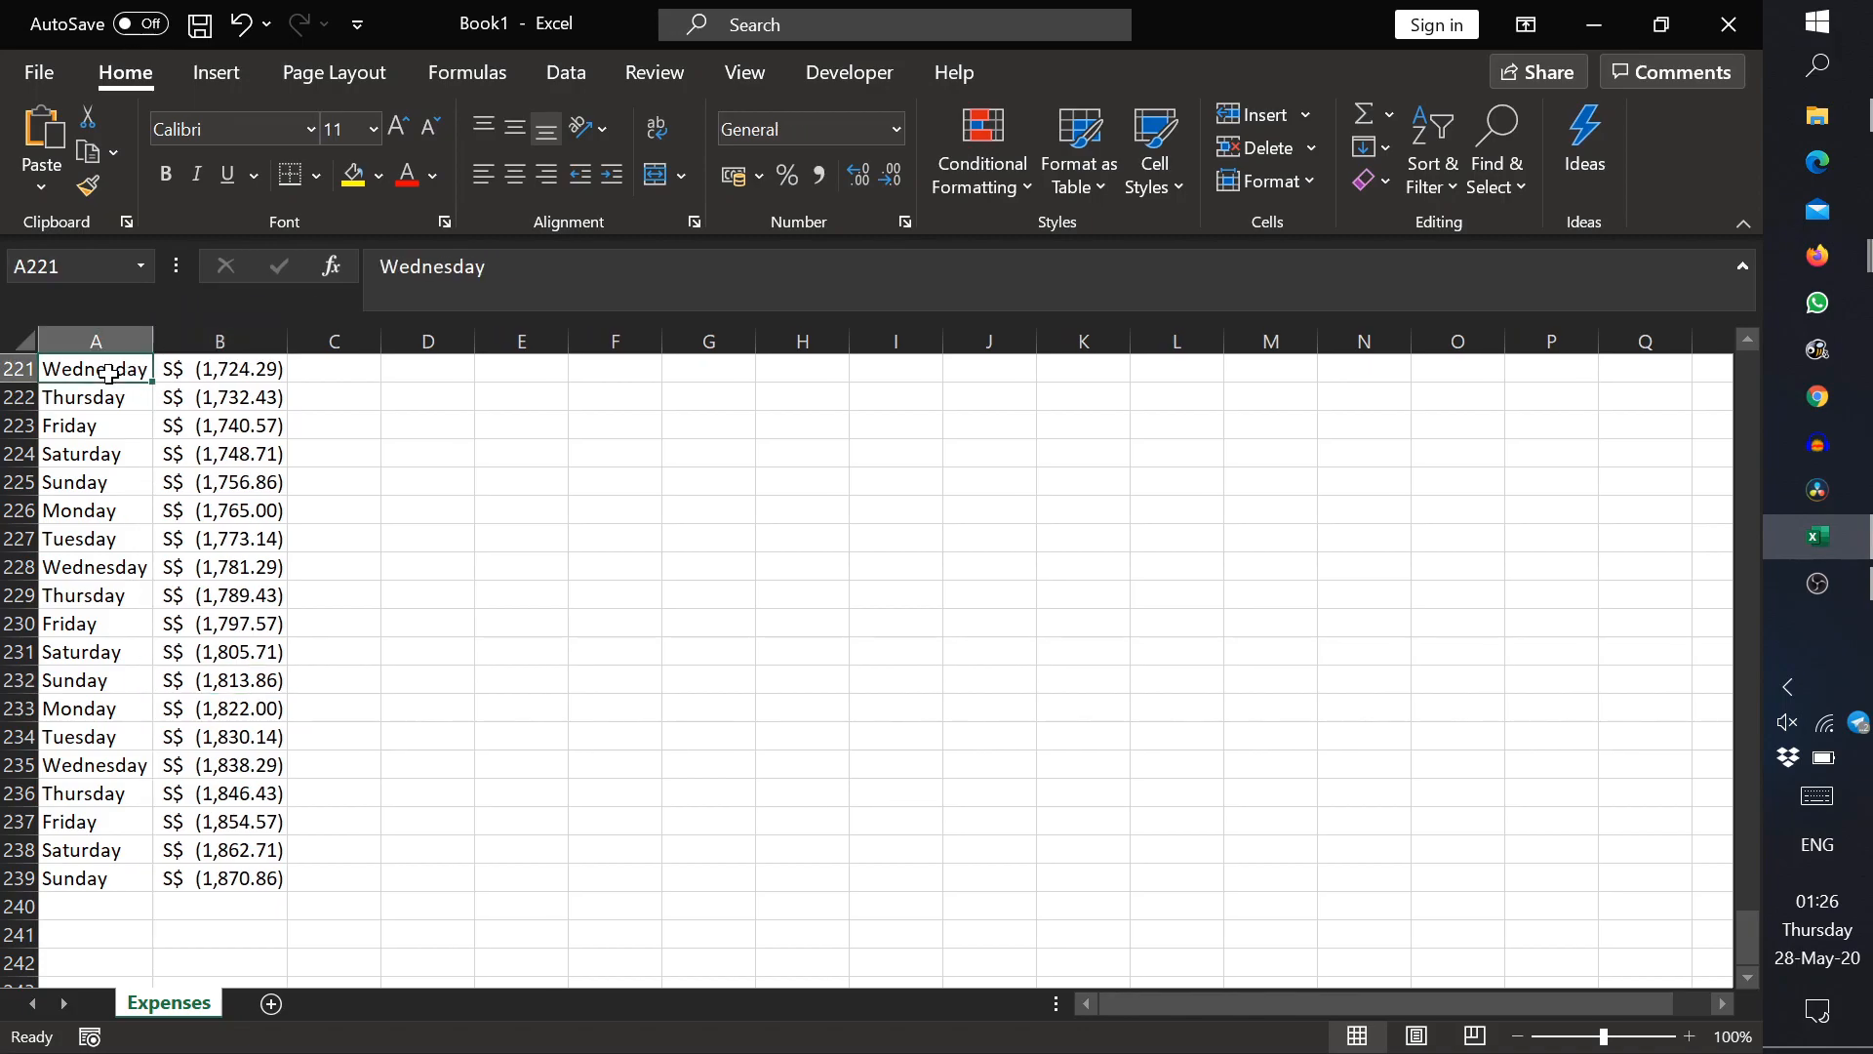
{"action": "key", "text": "ctrl+Home"}
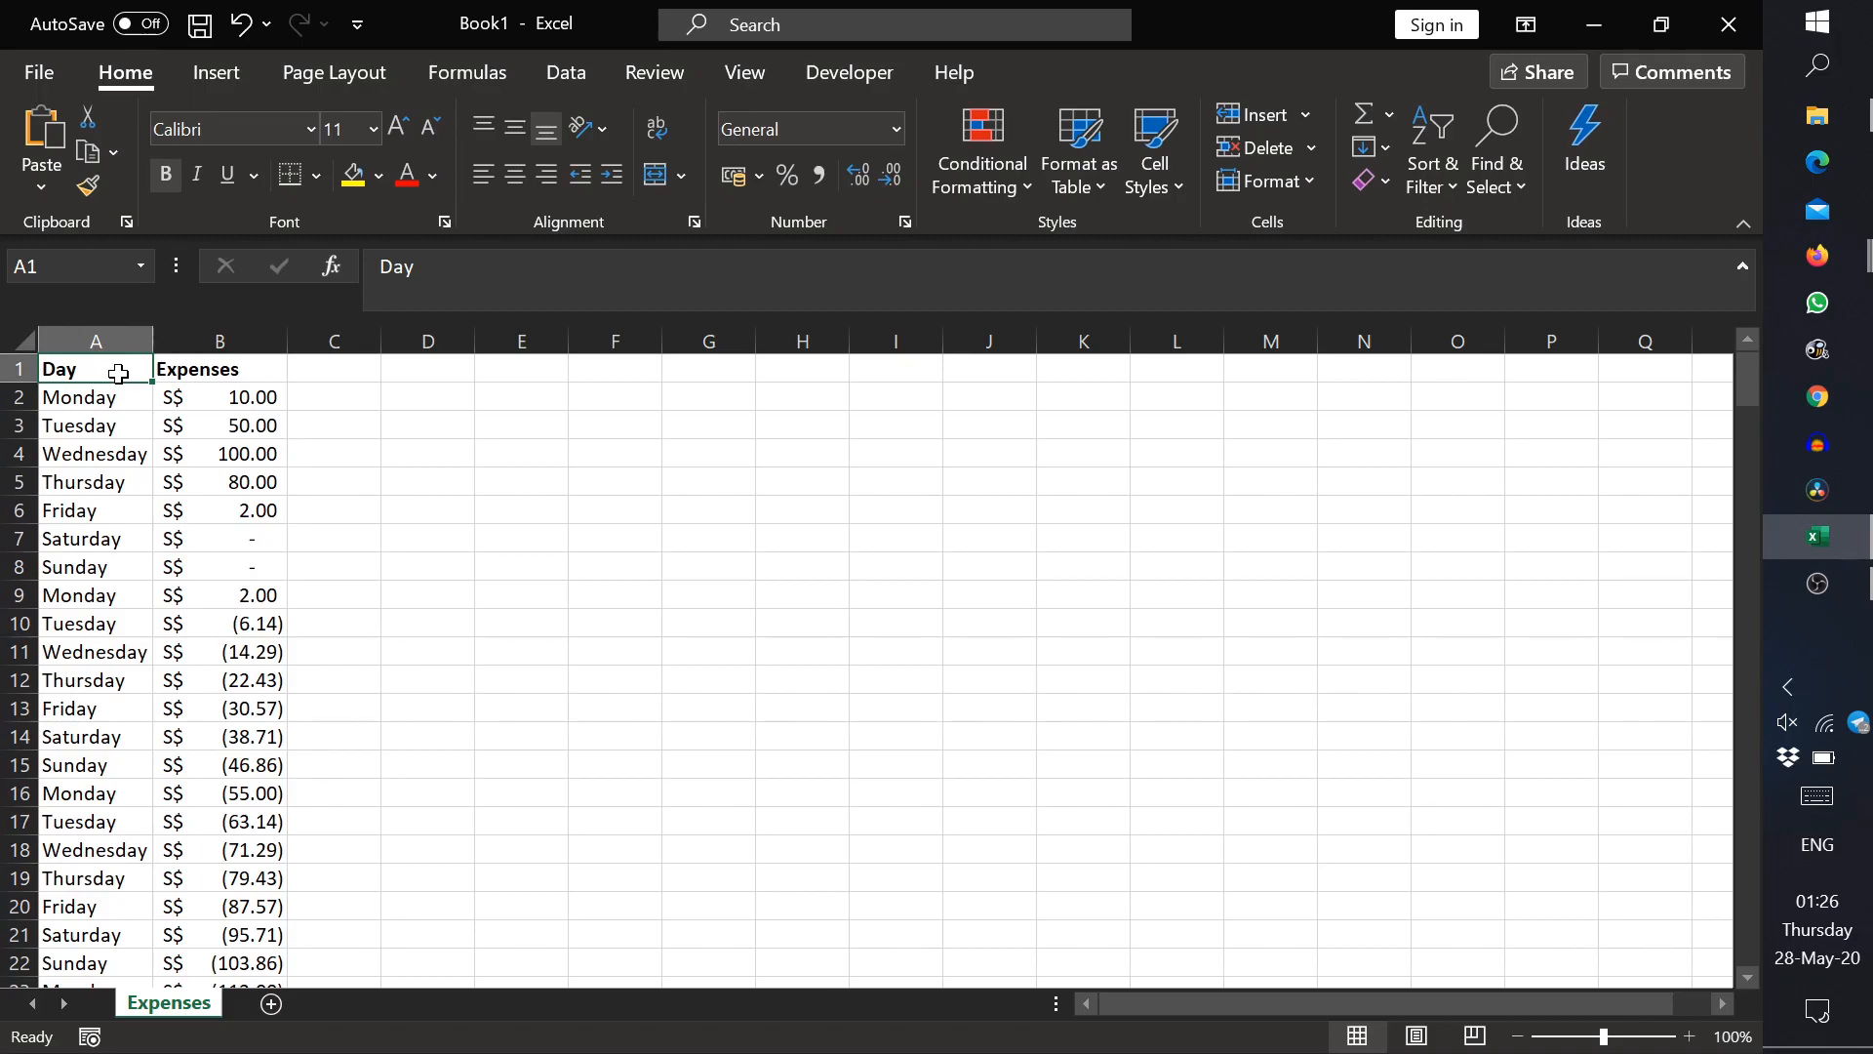
{"action": "left_click", "coordinate": [207, 370]}
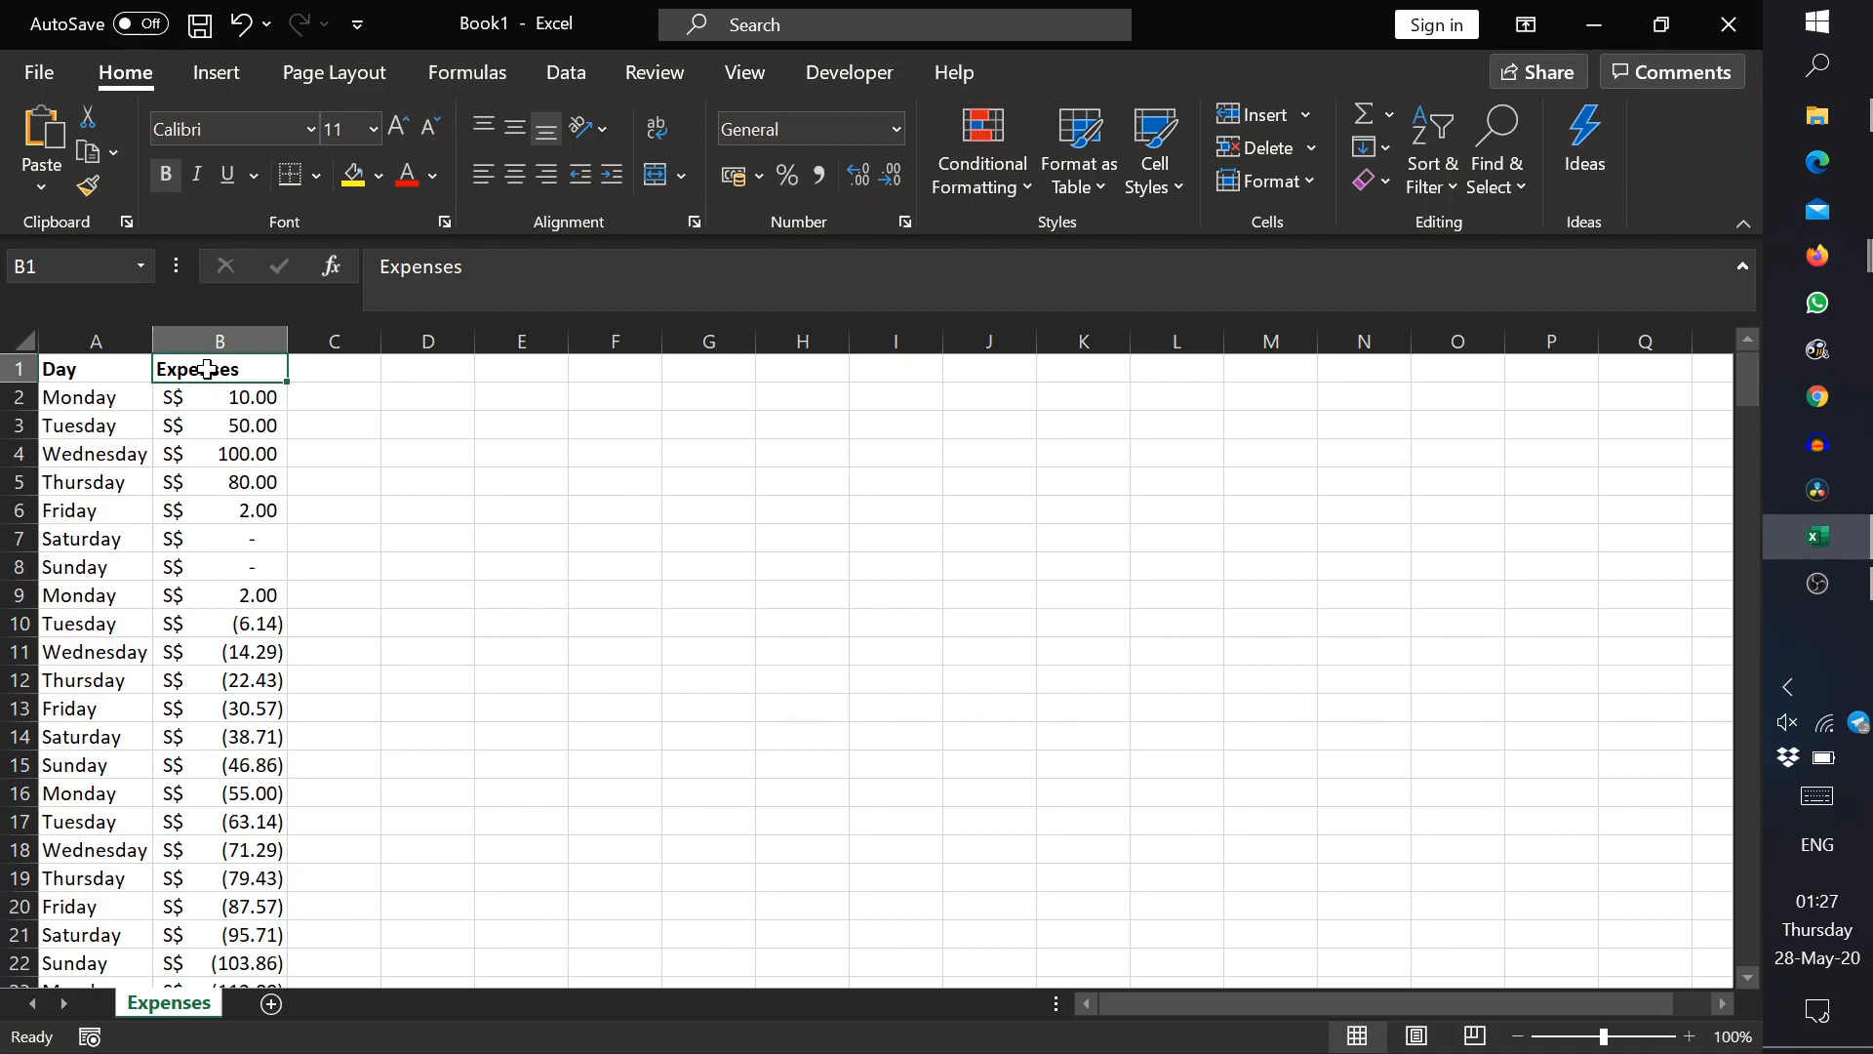
{"action": "left_click", "coordinate": [19, 369]}
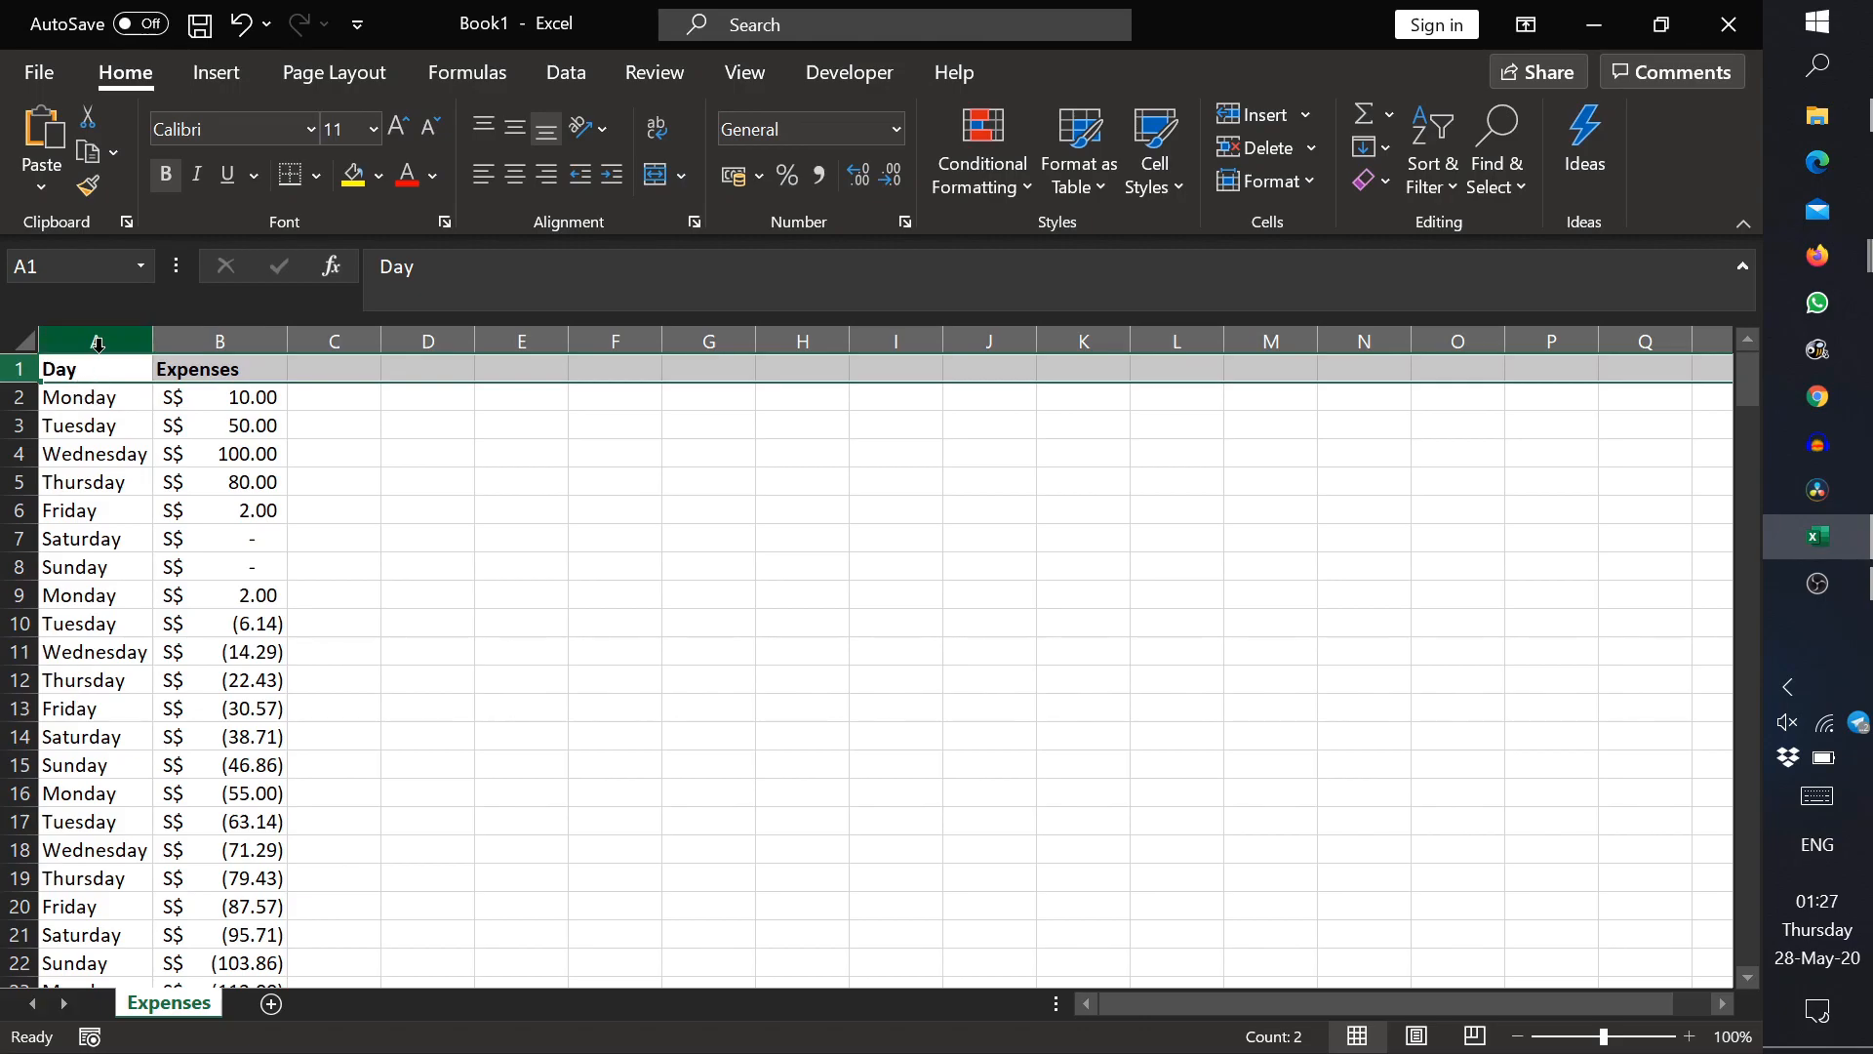
{"action": "left_click", "coordinate": [102, 368]}
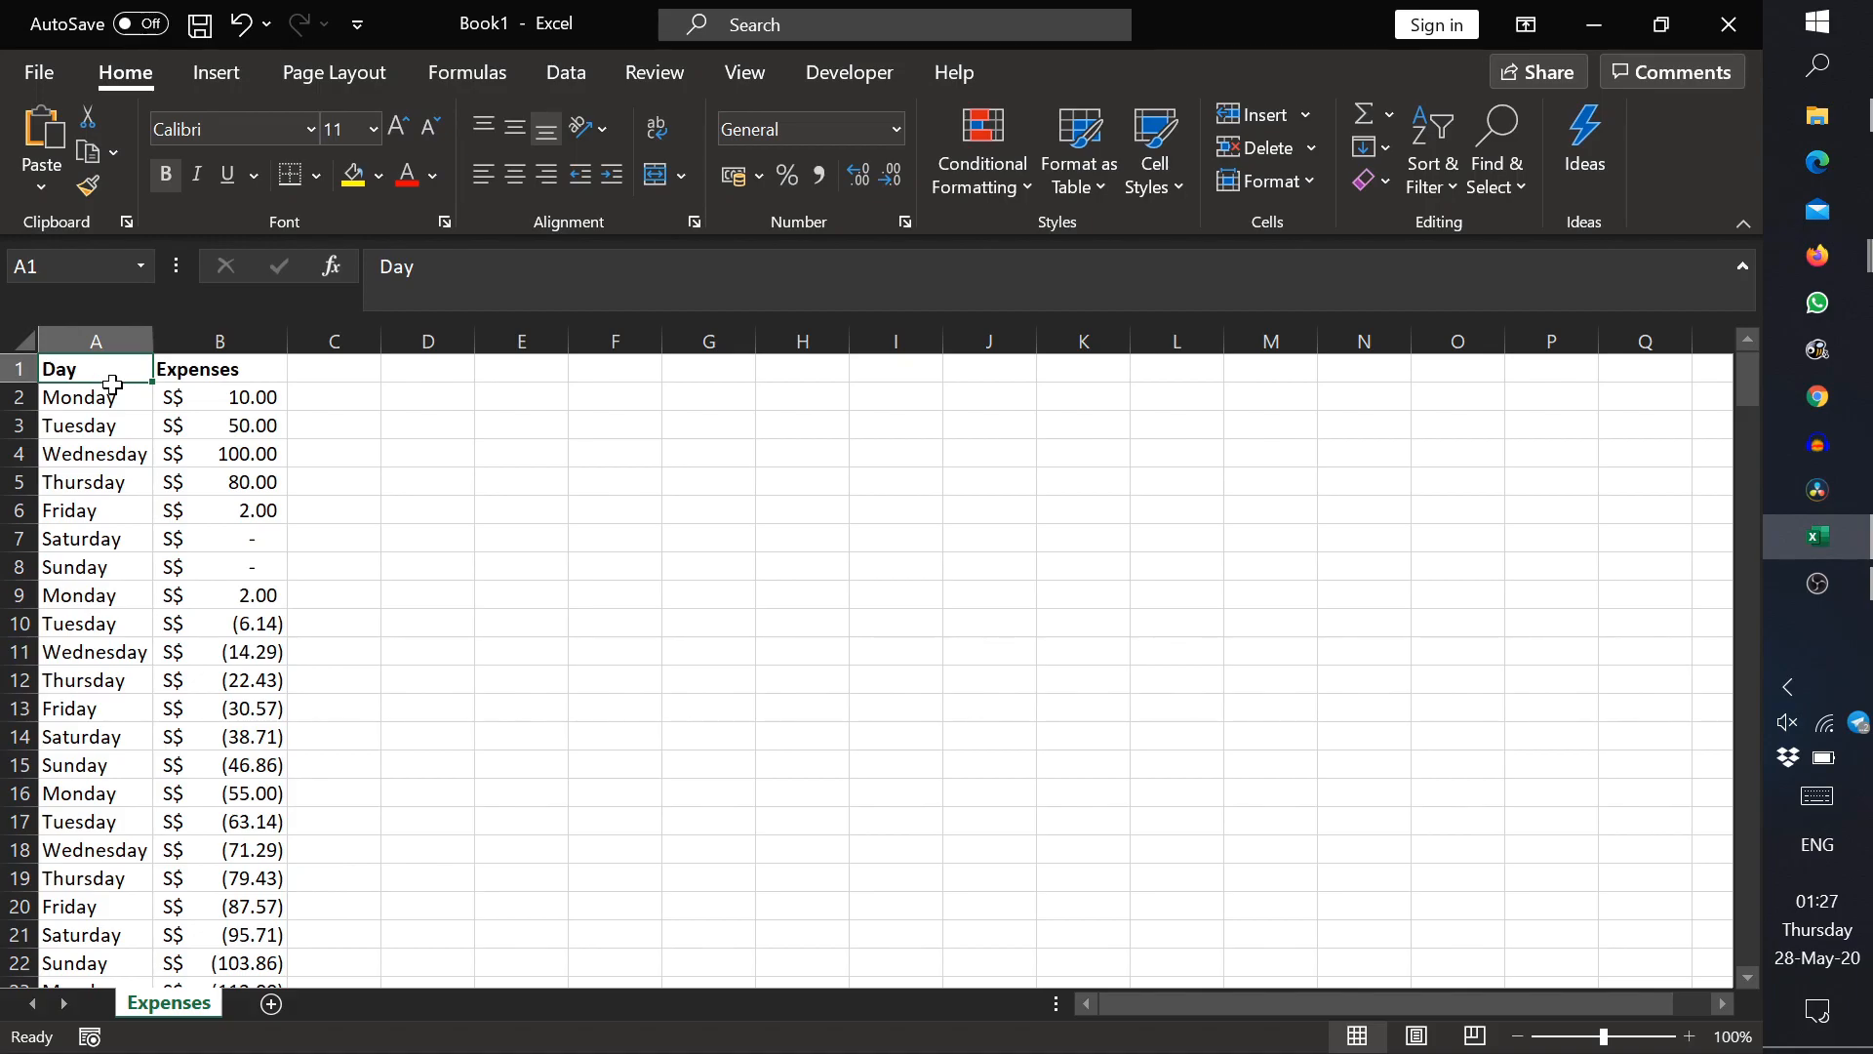
Step: Convert the whole list A1:B239 into a table with headers and check its header row further down the list
{"action": "key", "text": "ctrl+shift+End"}
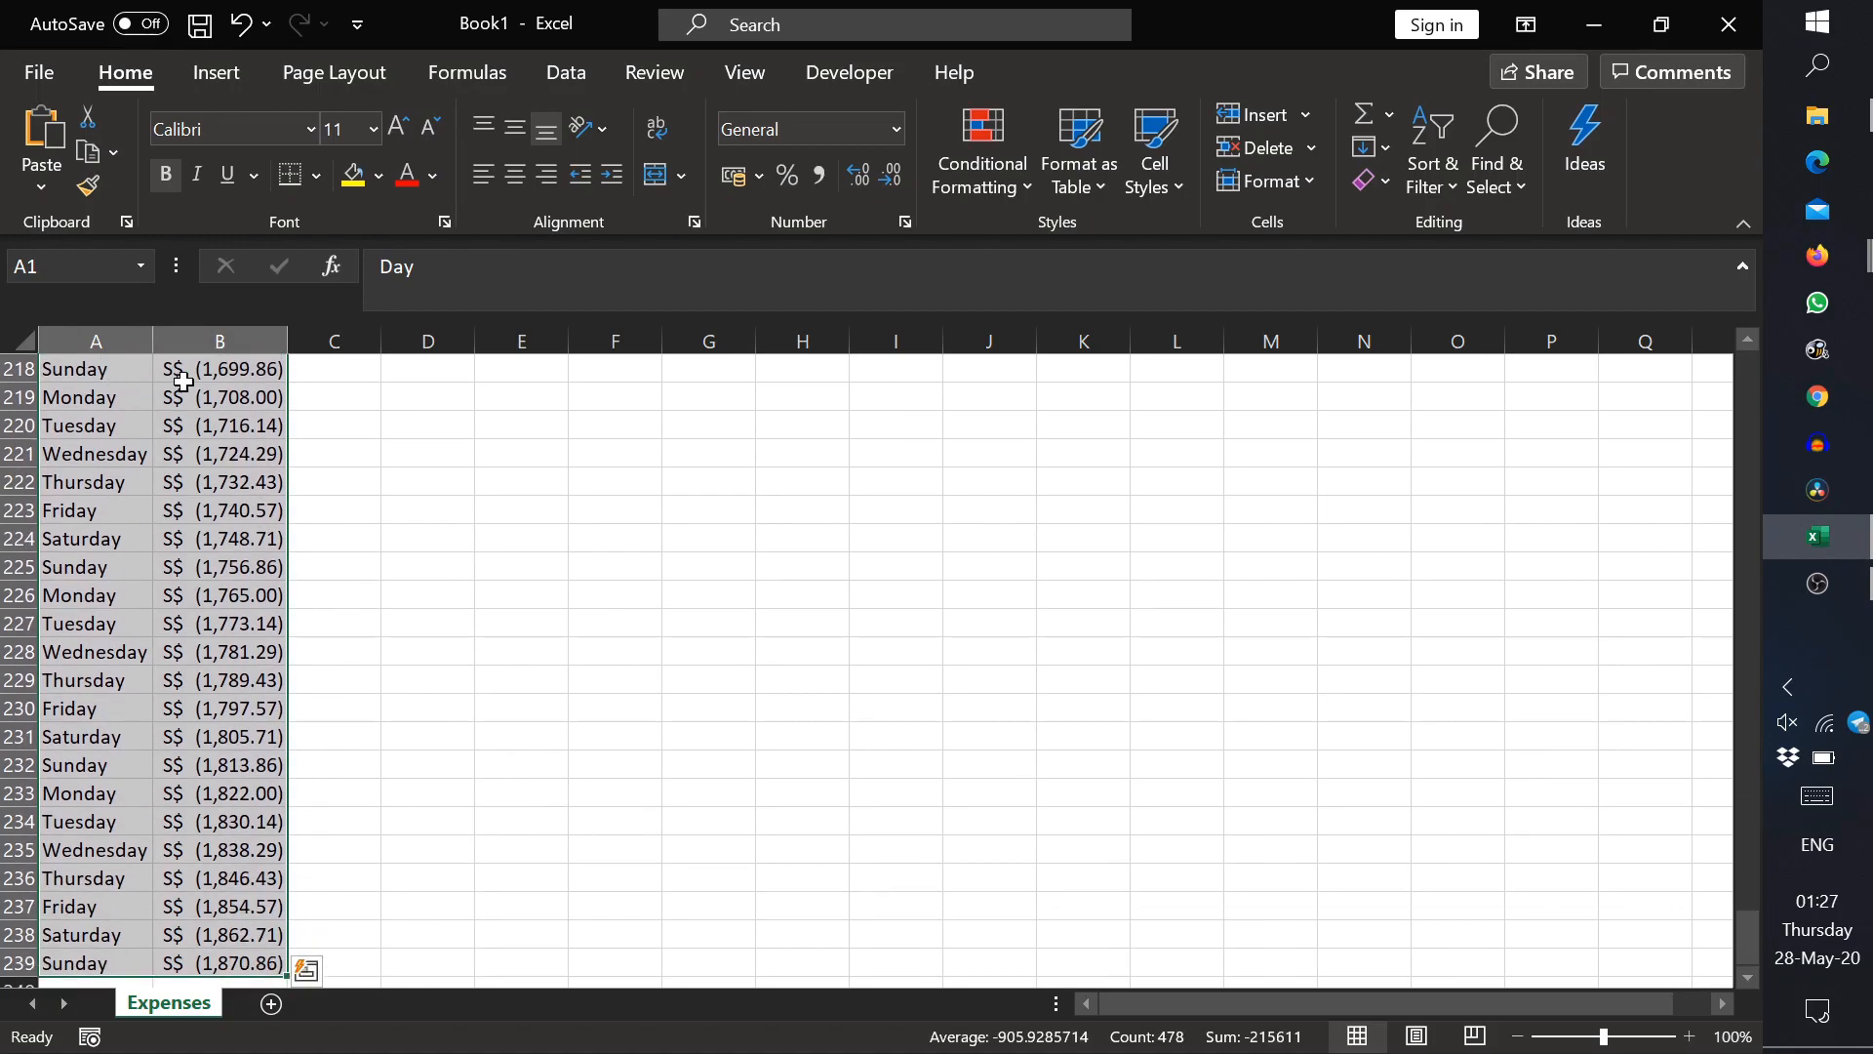
{"action": "left_click", "coordinate": [210, 84]}
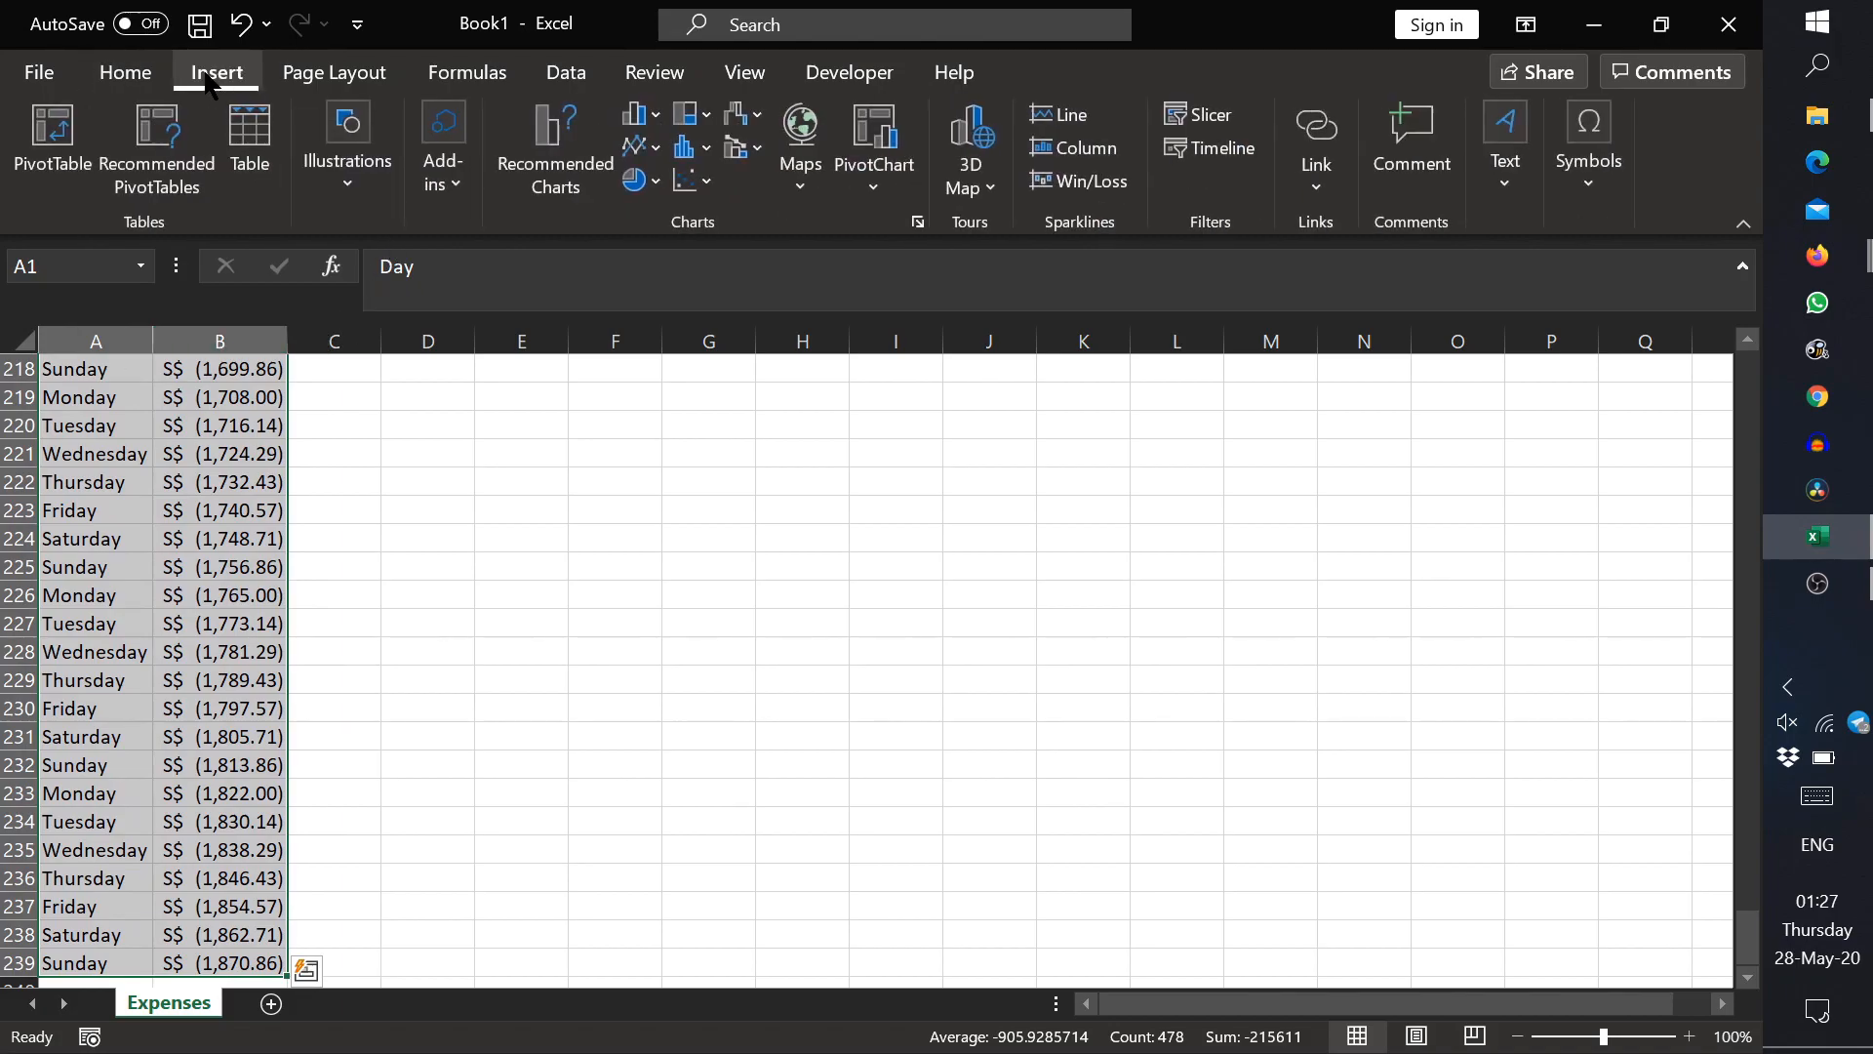
{"action": "left_click", "coordinate": [252, 146]}
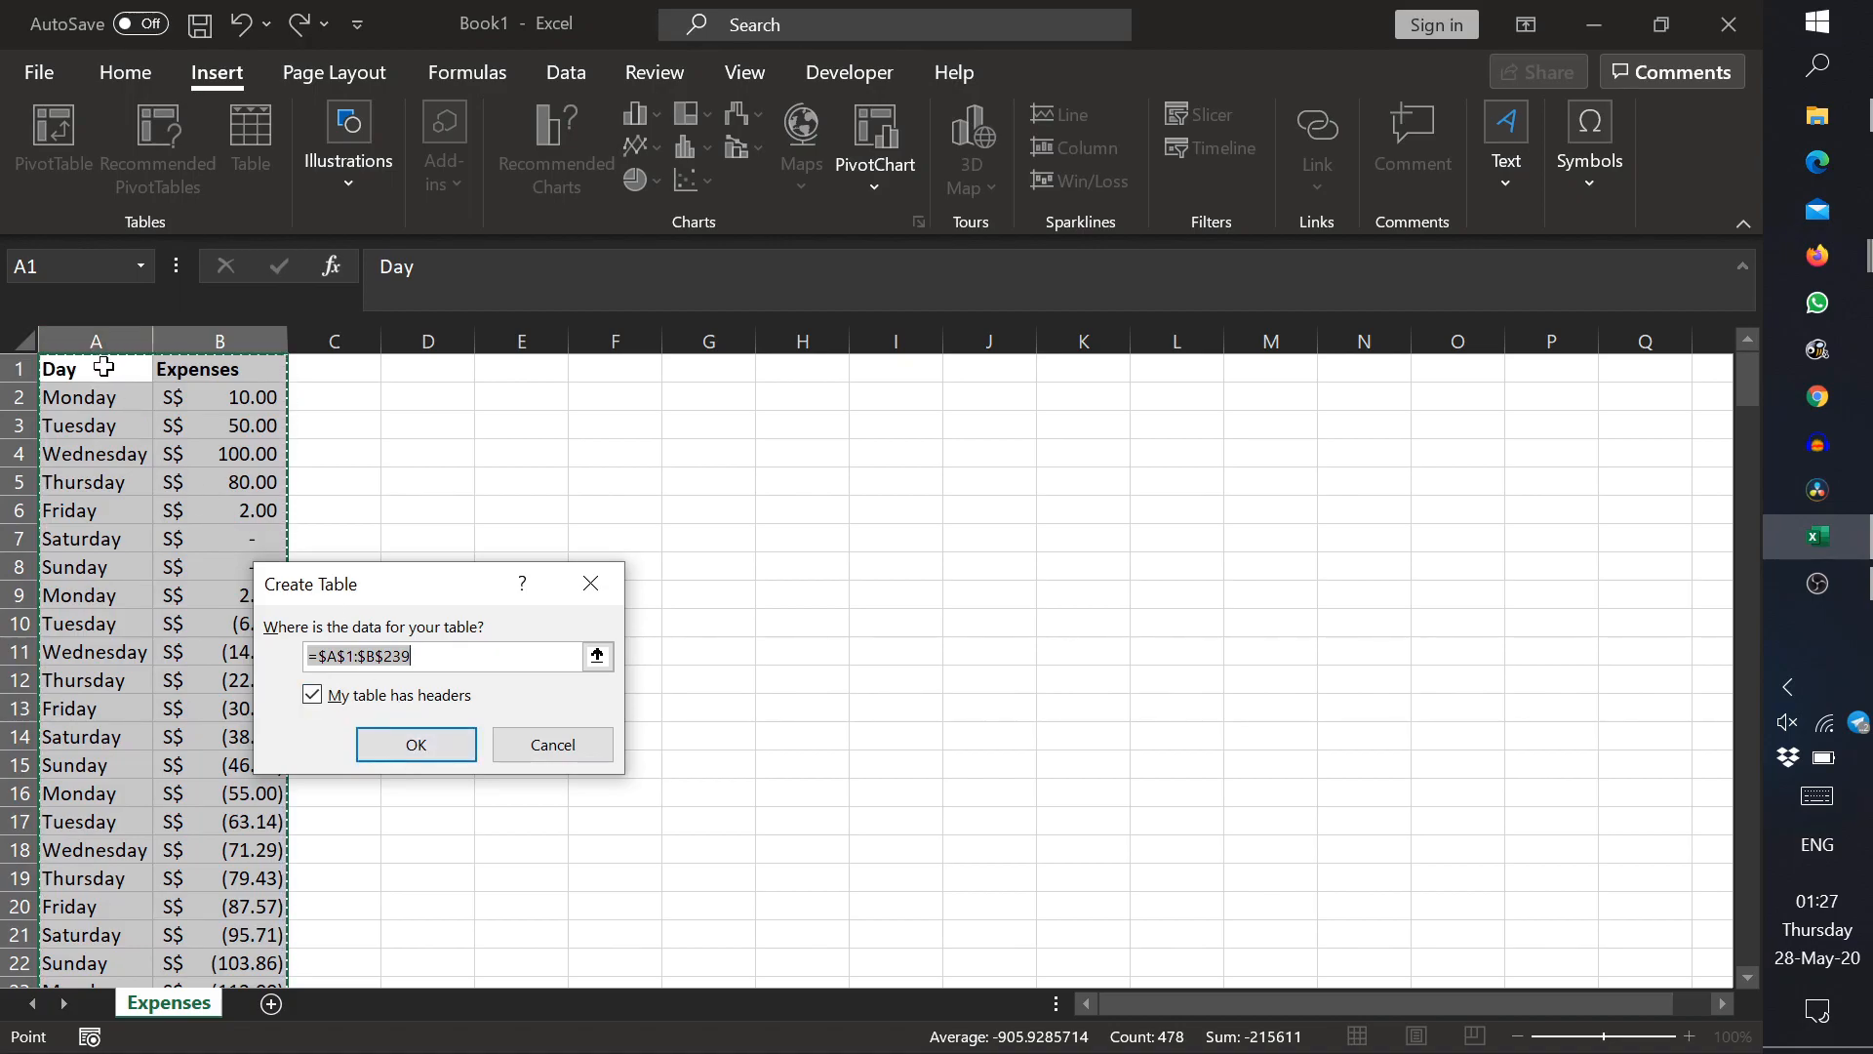
{"action": "left_click", "coordinate": [391, 739]}
{"action": "left_click", "coordinate": [138, 423]}
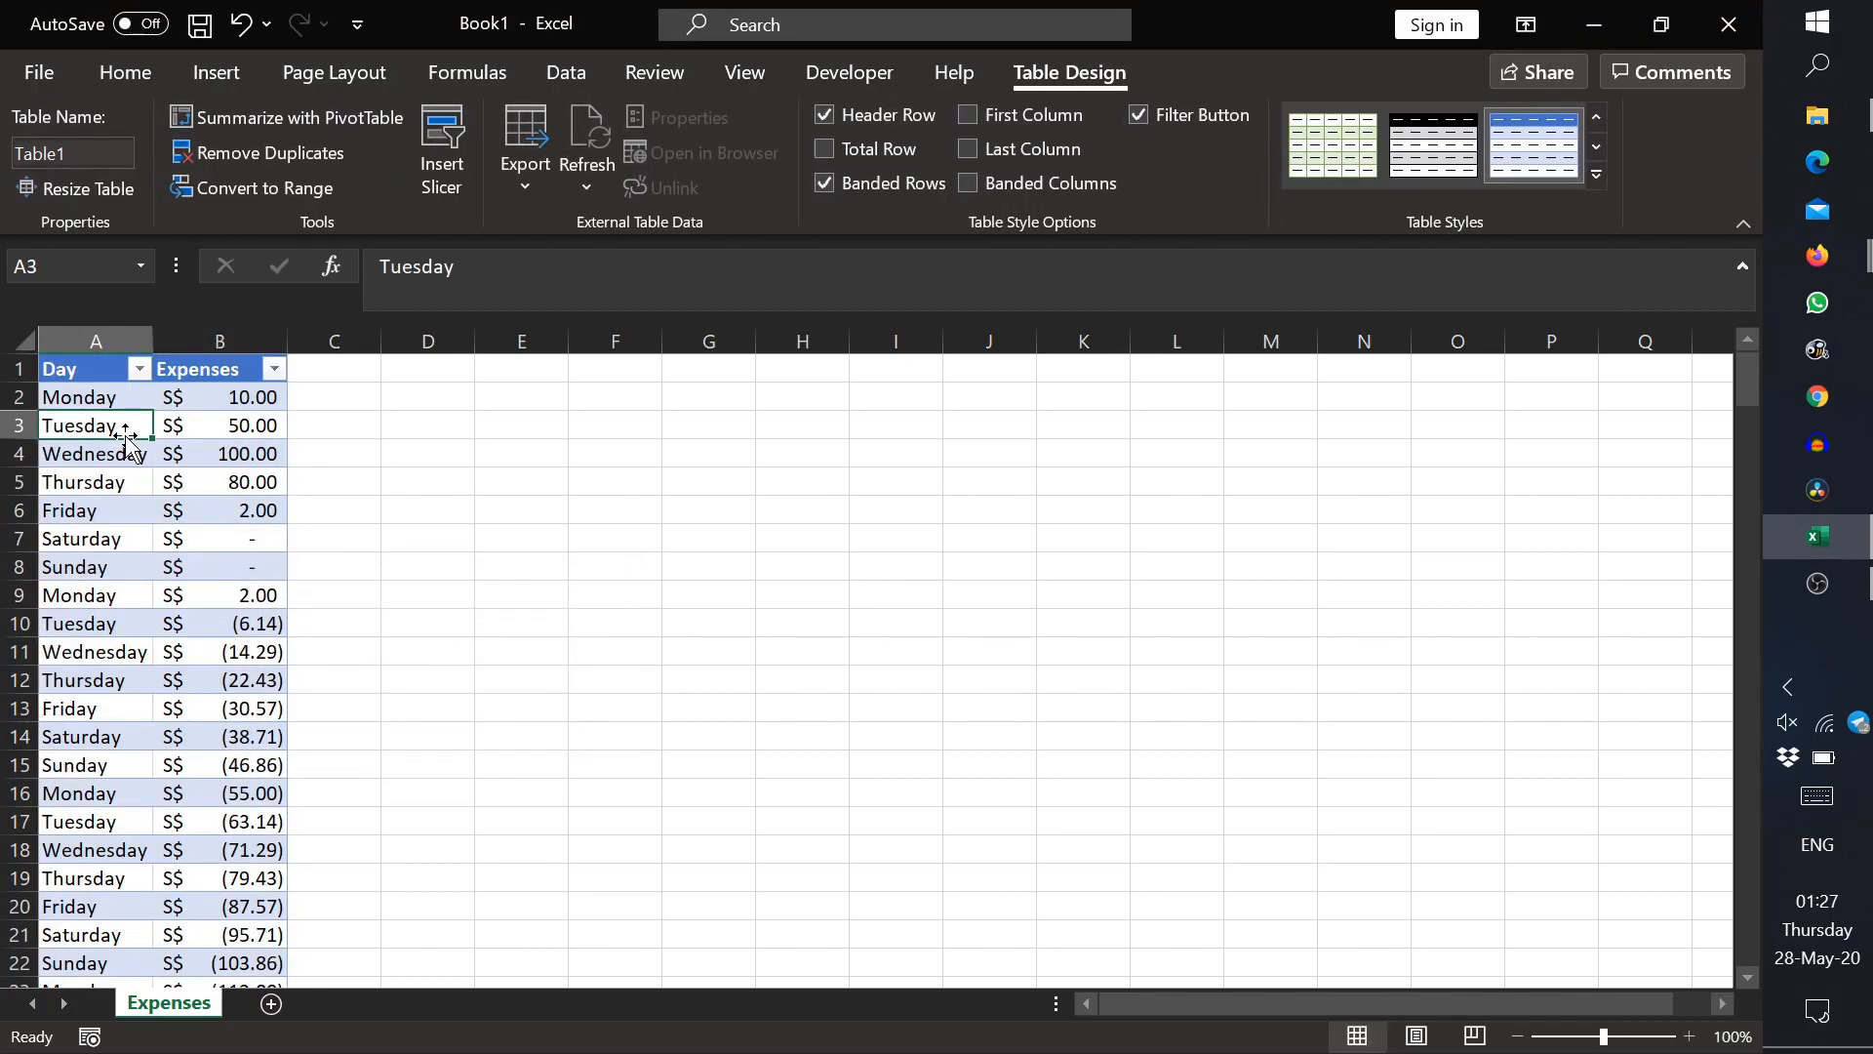
{"action": "scroll", "coordinate": [146, 490], "scroll_direction": "down", "scroll_amount": 11}
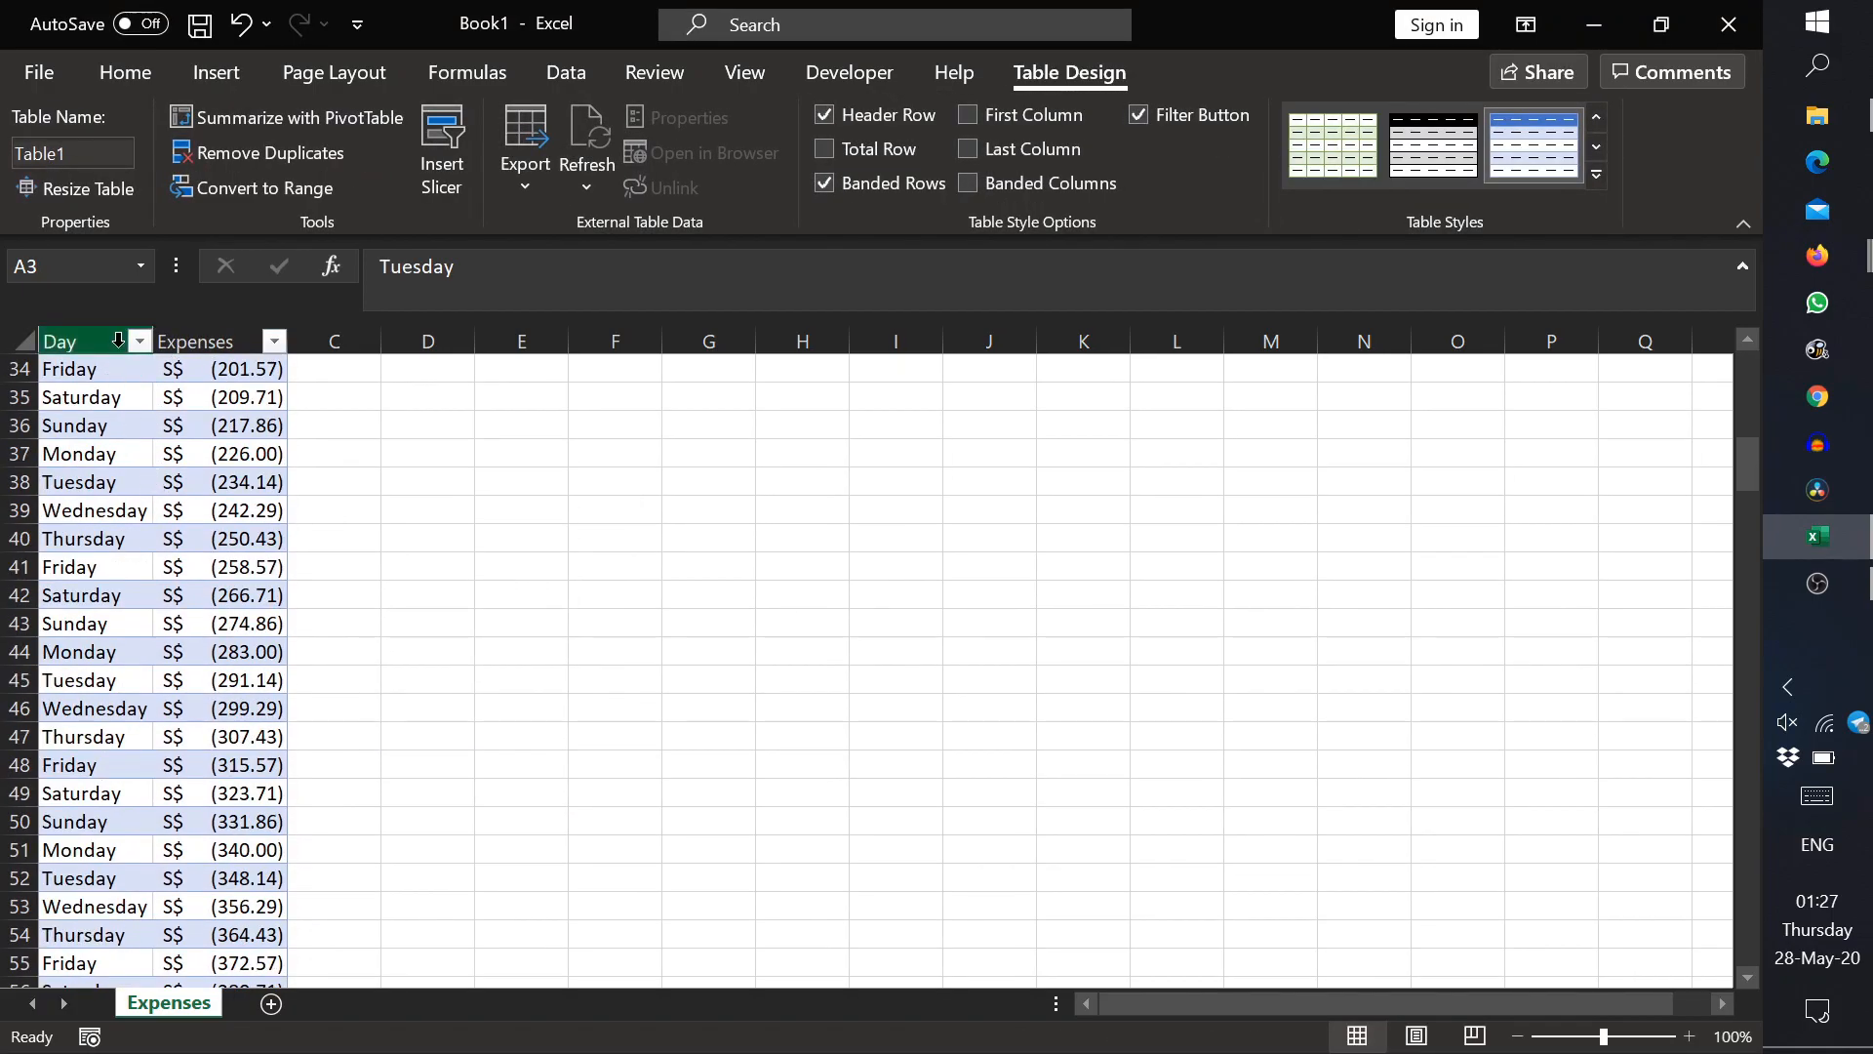
{"action": "scroll", "coordinate": [97, 419], "scroll_direction": "up", "scroll_amount": 11}
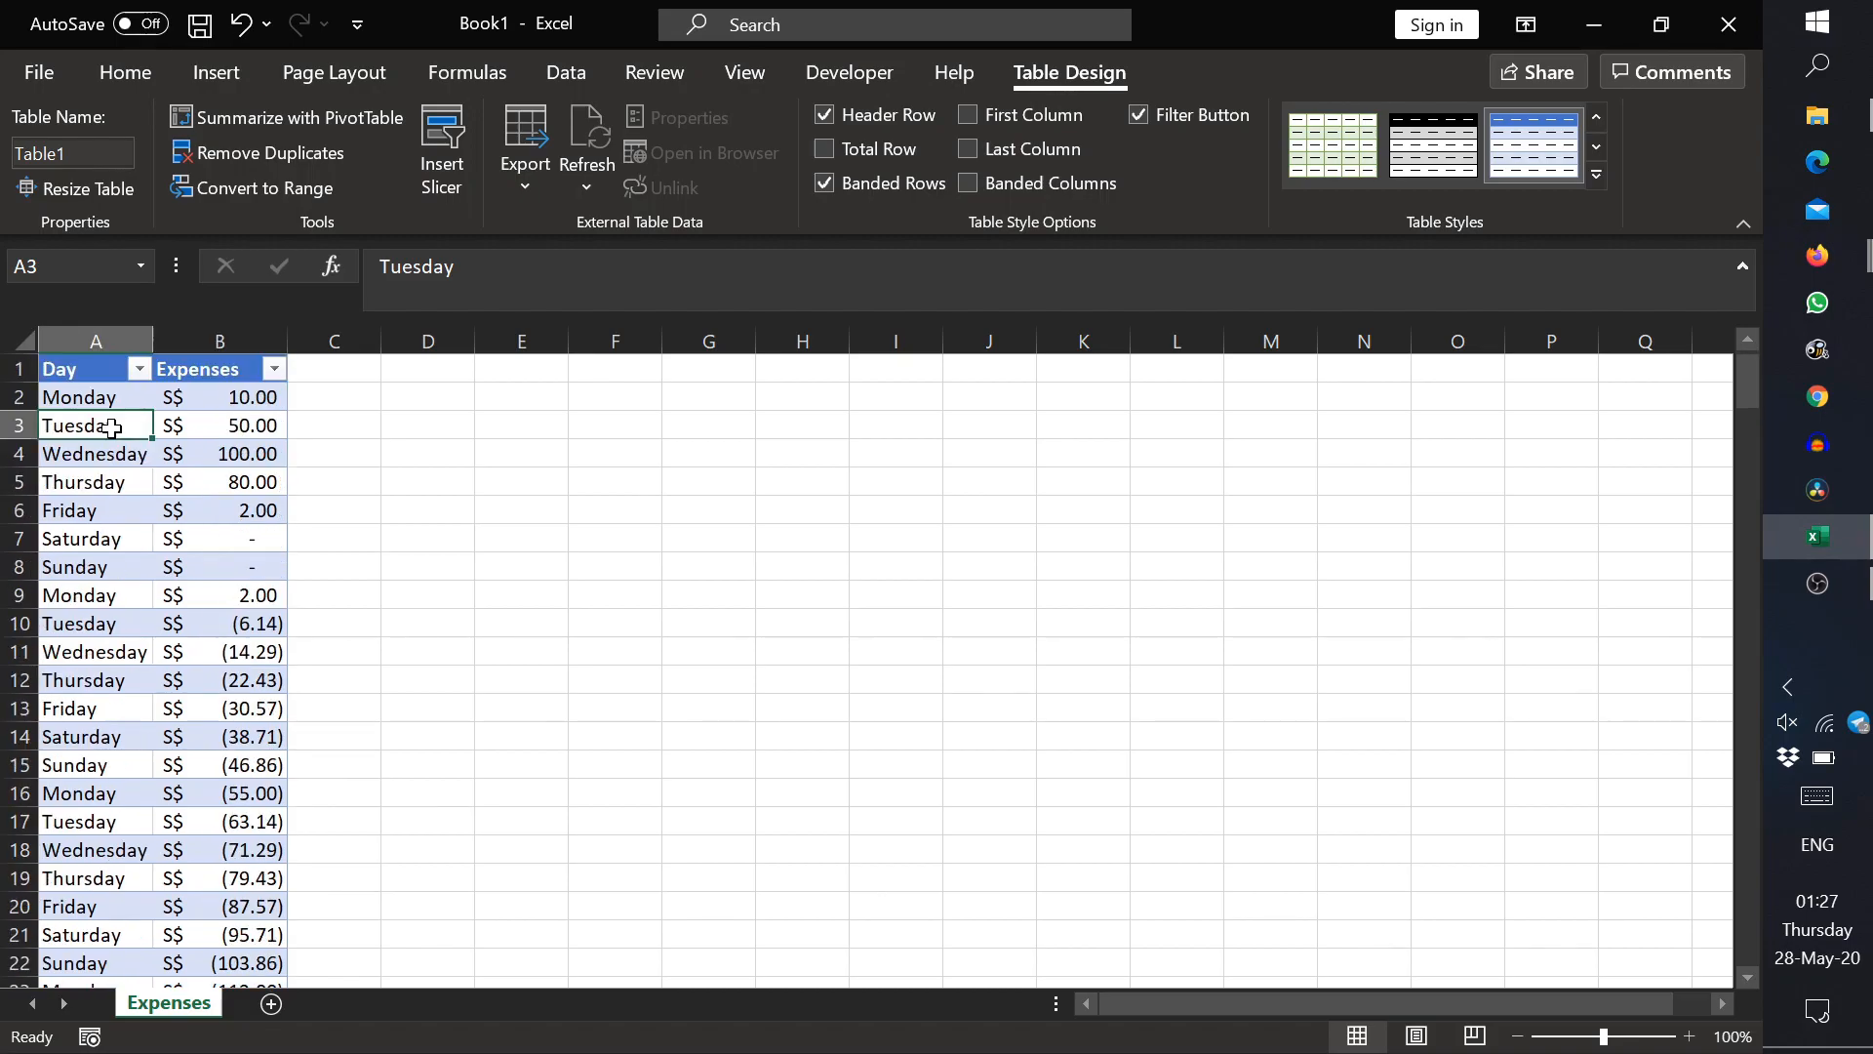
Step: Undo the conversion of the list into a table
{"action": "left_click", "coordinate": [109, 395]}
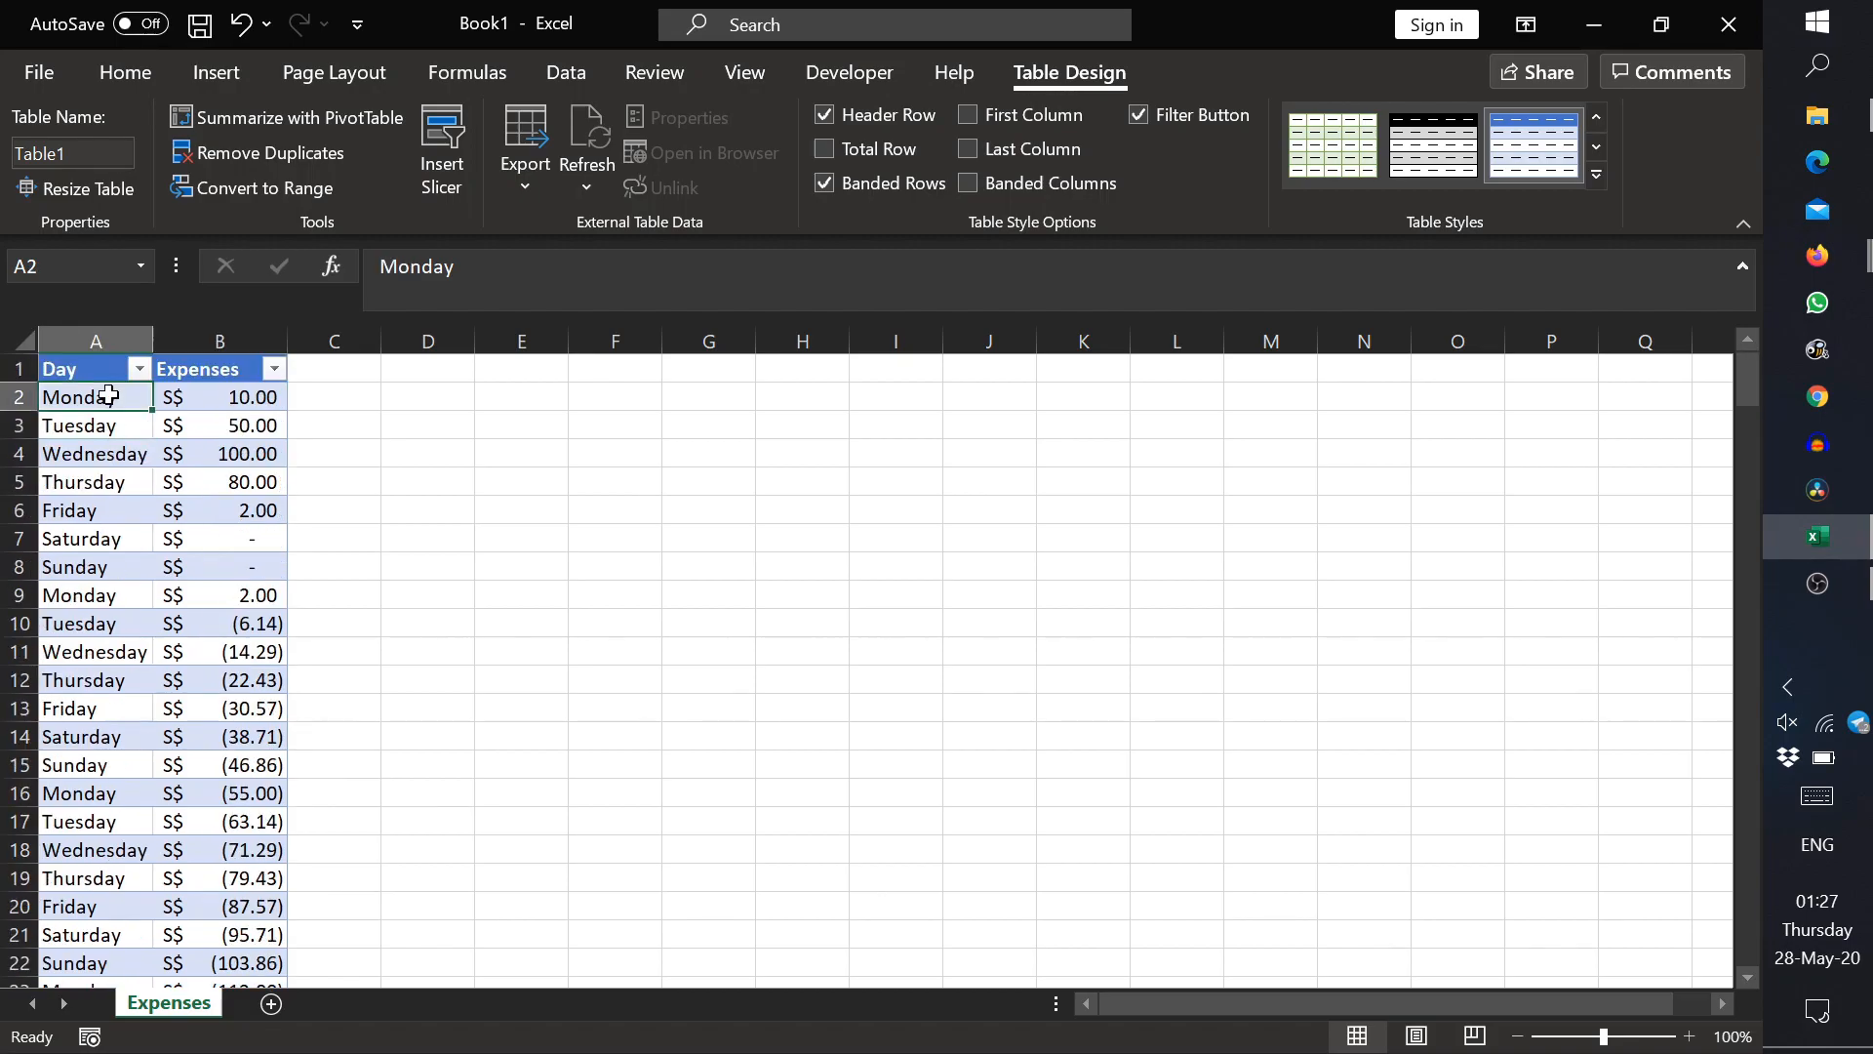
{"action": "left_click", "coordinate": [241, 29]}
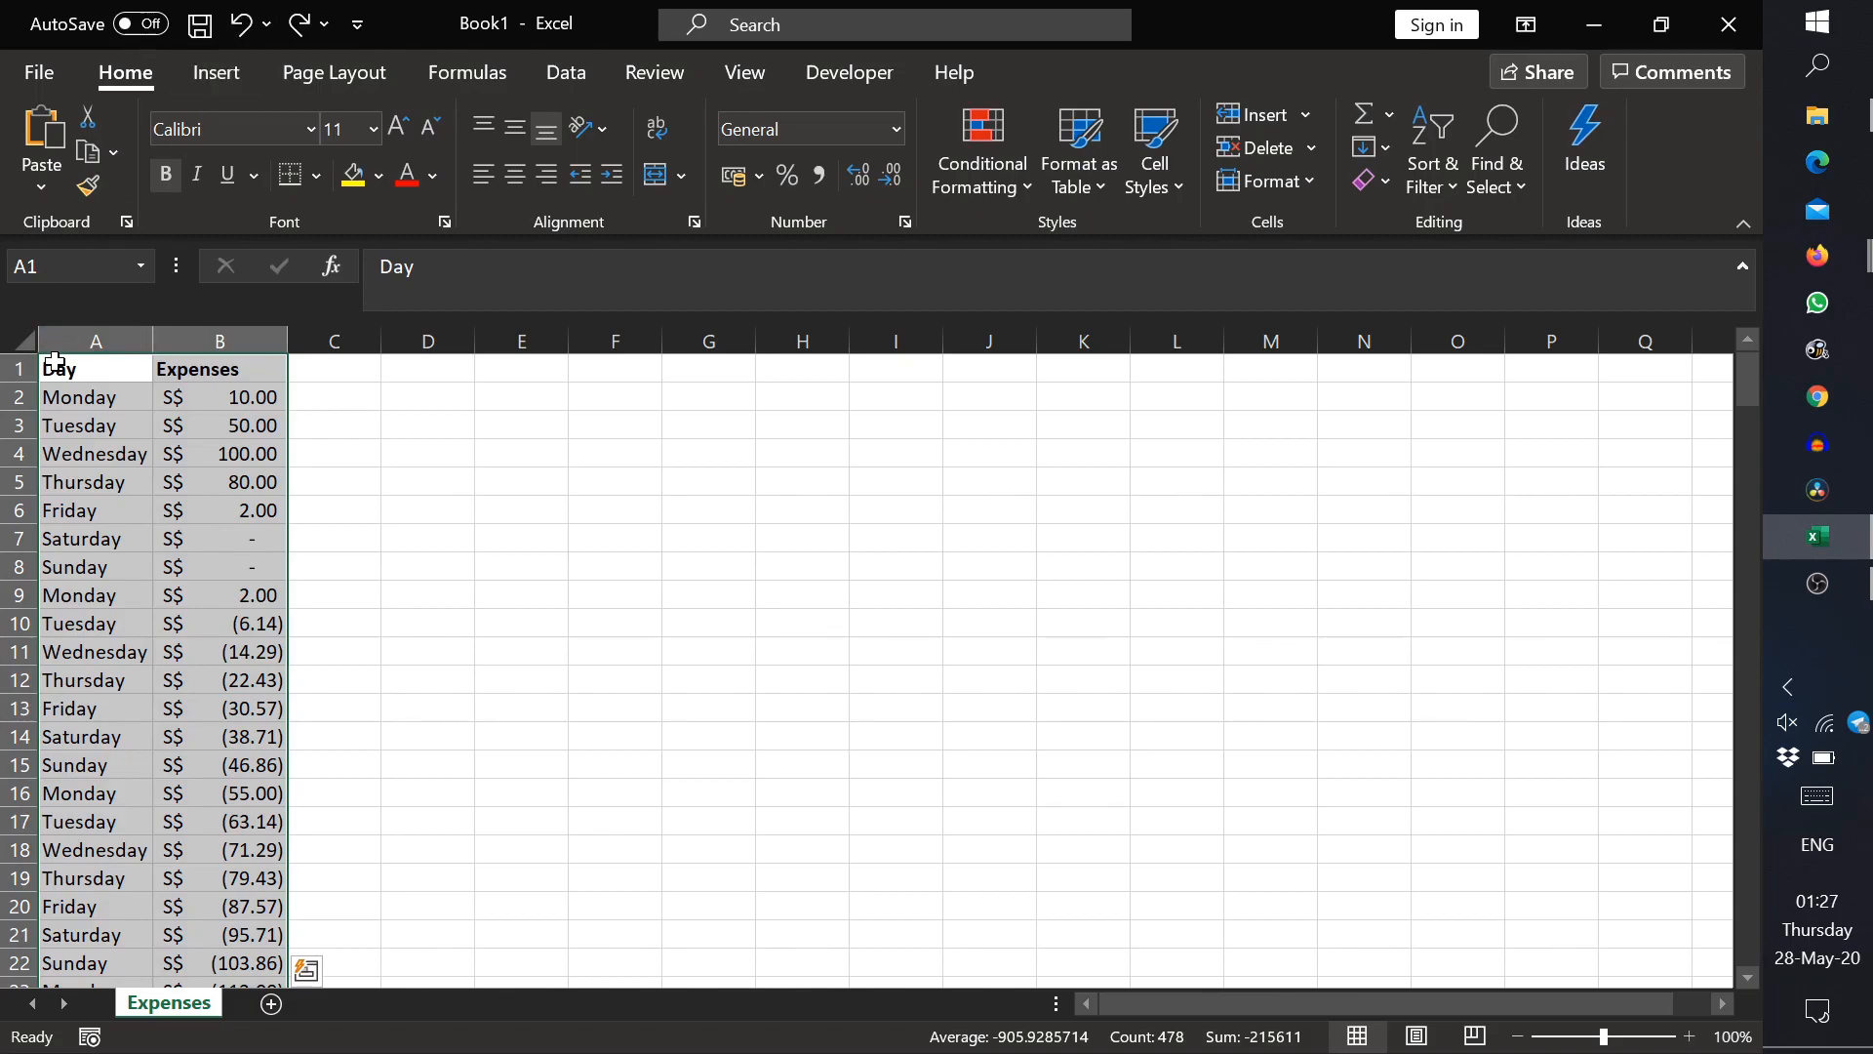
Step: Freeze the top row so the Day and Expenses headers stay in place while the list scrolls
{"action": "left_click", "coordinate": [124, 399]}
{"action": "left_click", "coordinate": [746, 78]}
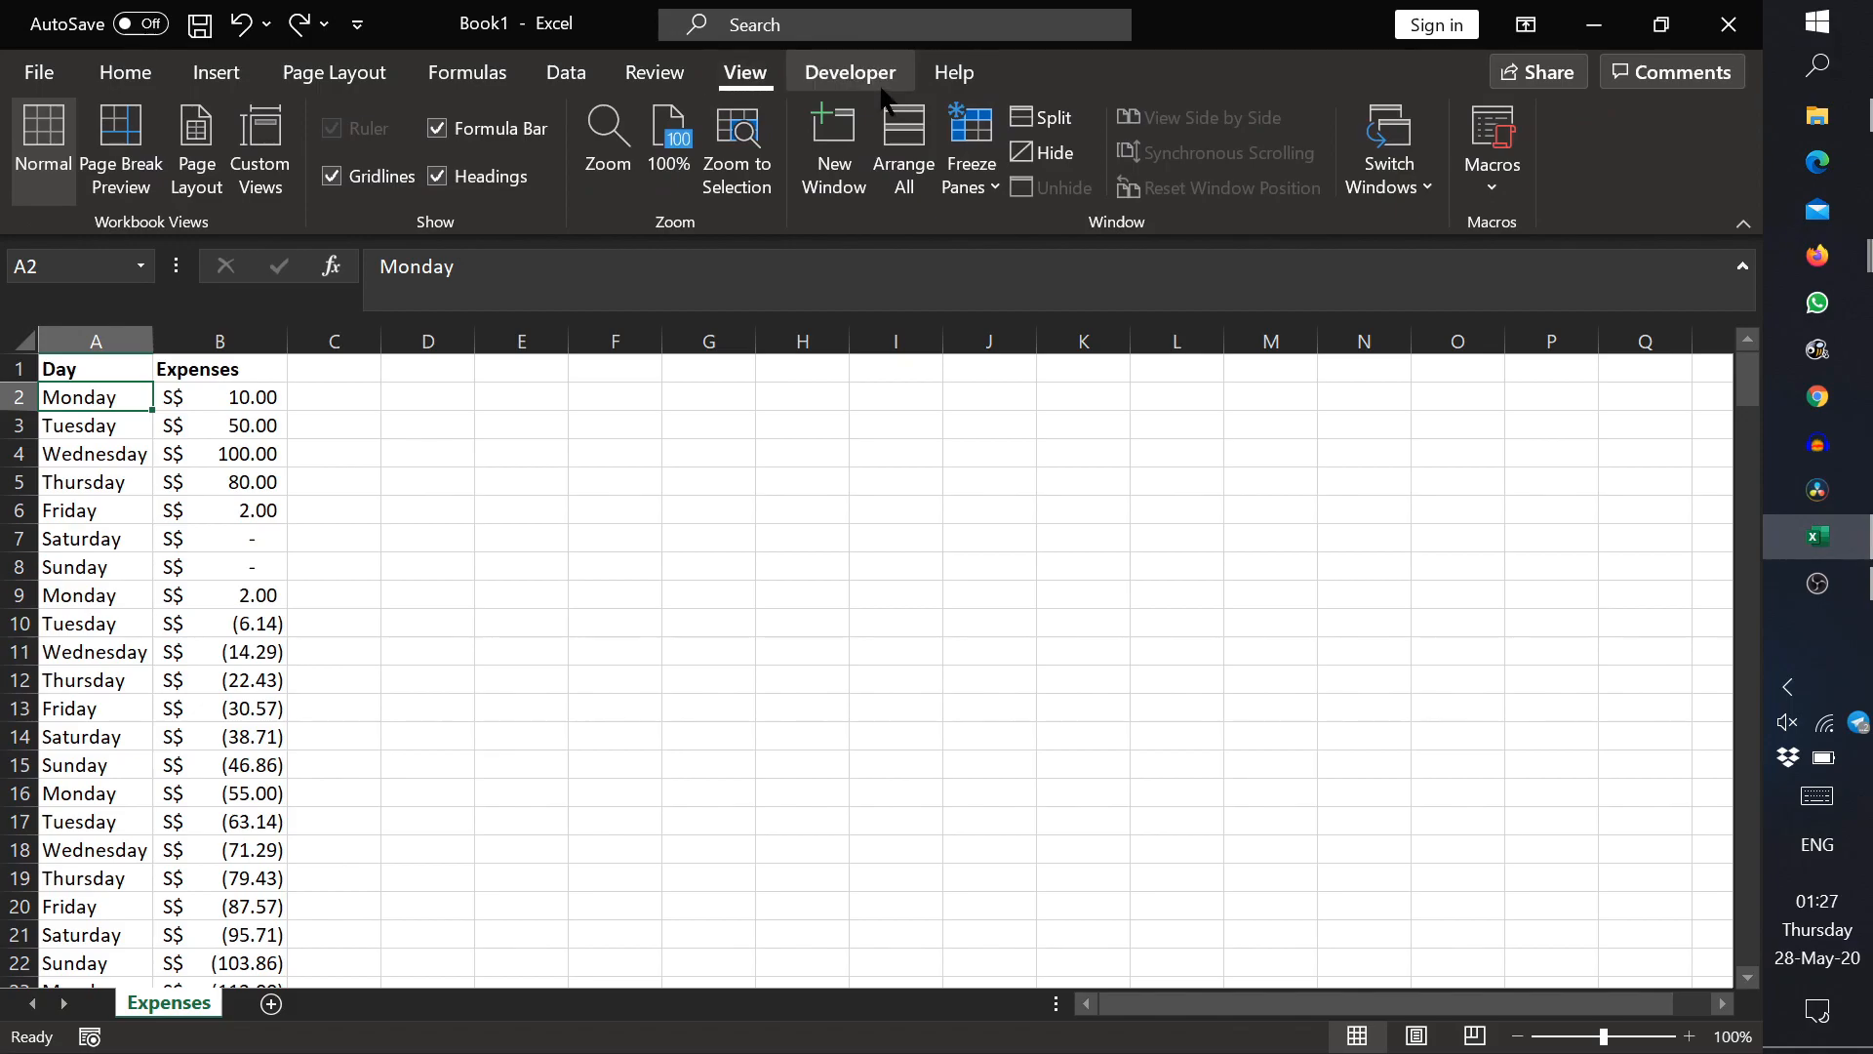
{"action": "left_click", "coordinate": [964, 182]}
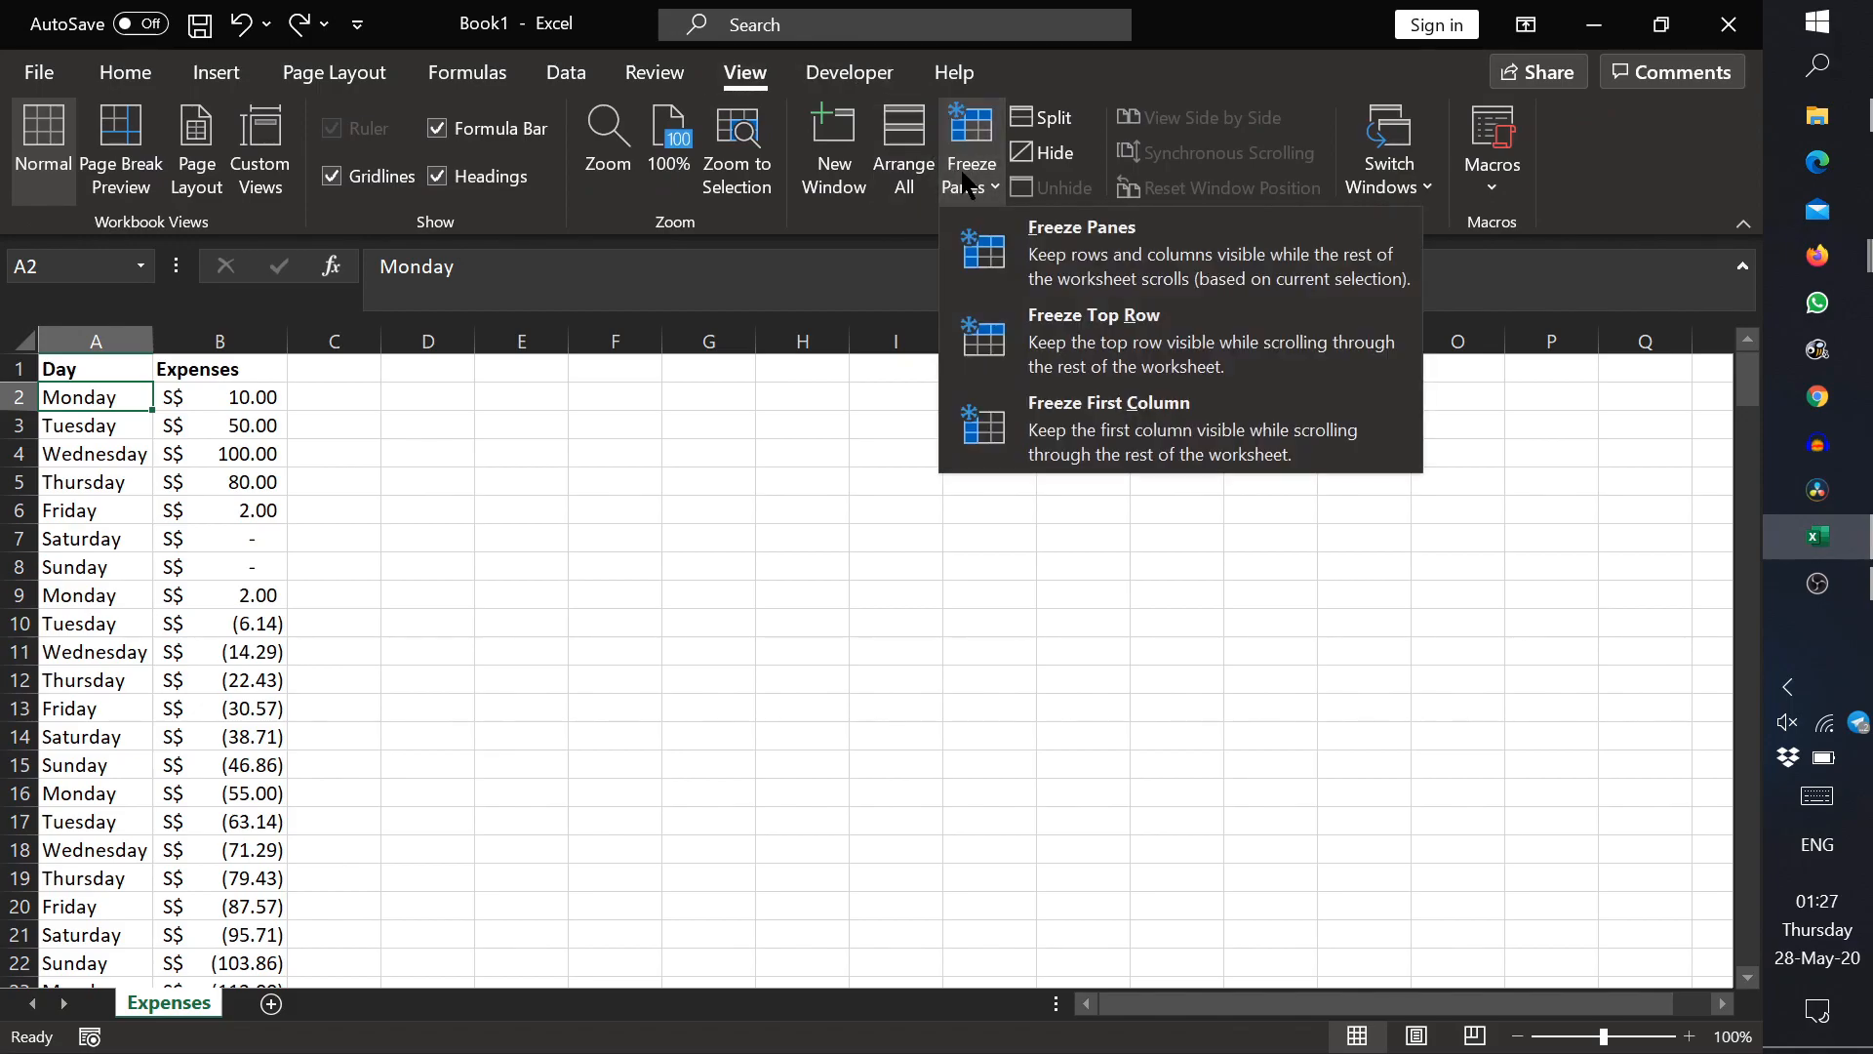
{"action": "left_click", "coordinate": [1073, 364]}
{"action": "scroll", "coordinate": [146, 429], "scroll_direction": "down", "scroll_amount": 3}
{"action": "left_click", "coordinate": [112, 367]}
{"action": "left_click", "coordinate": [20, 369]}
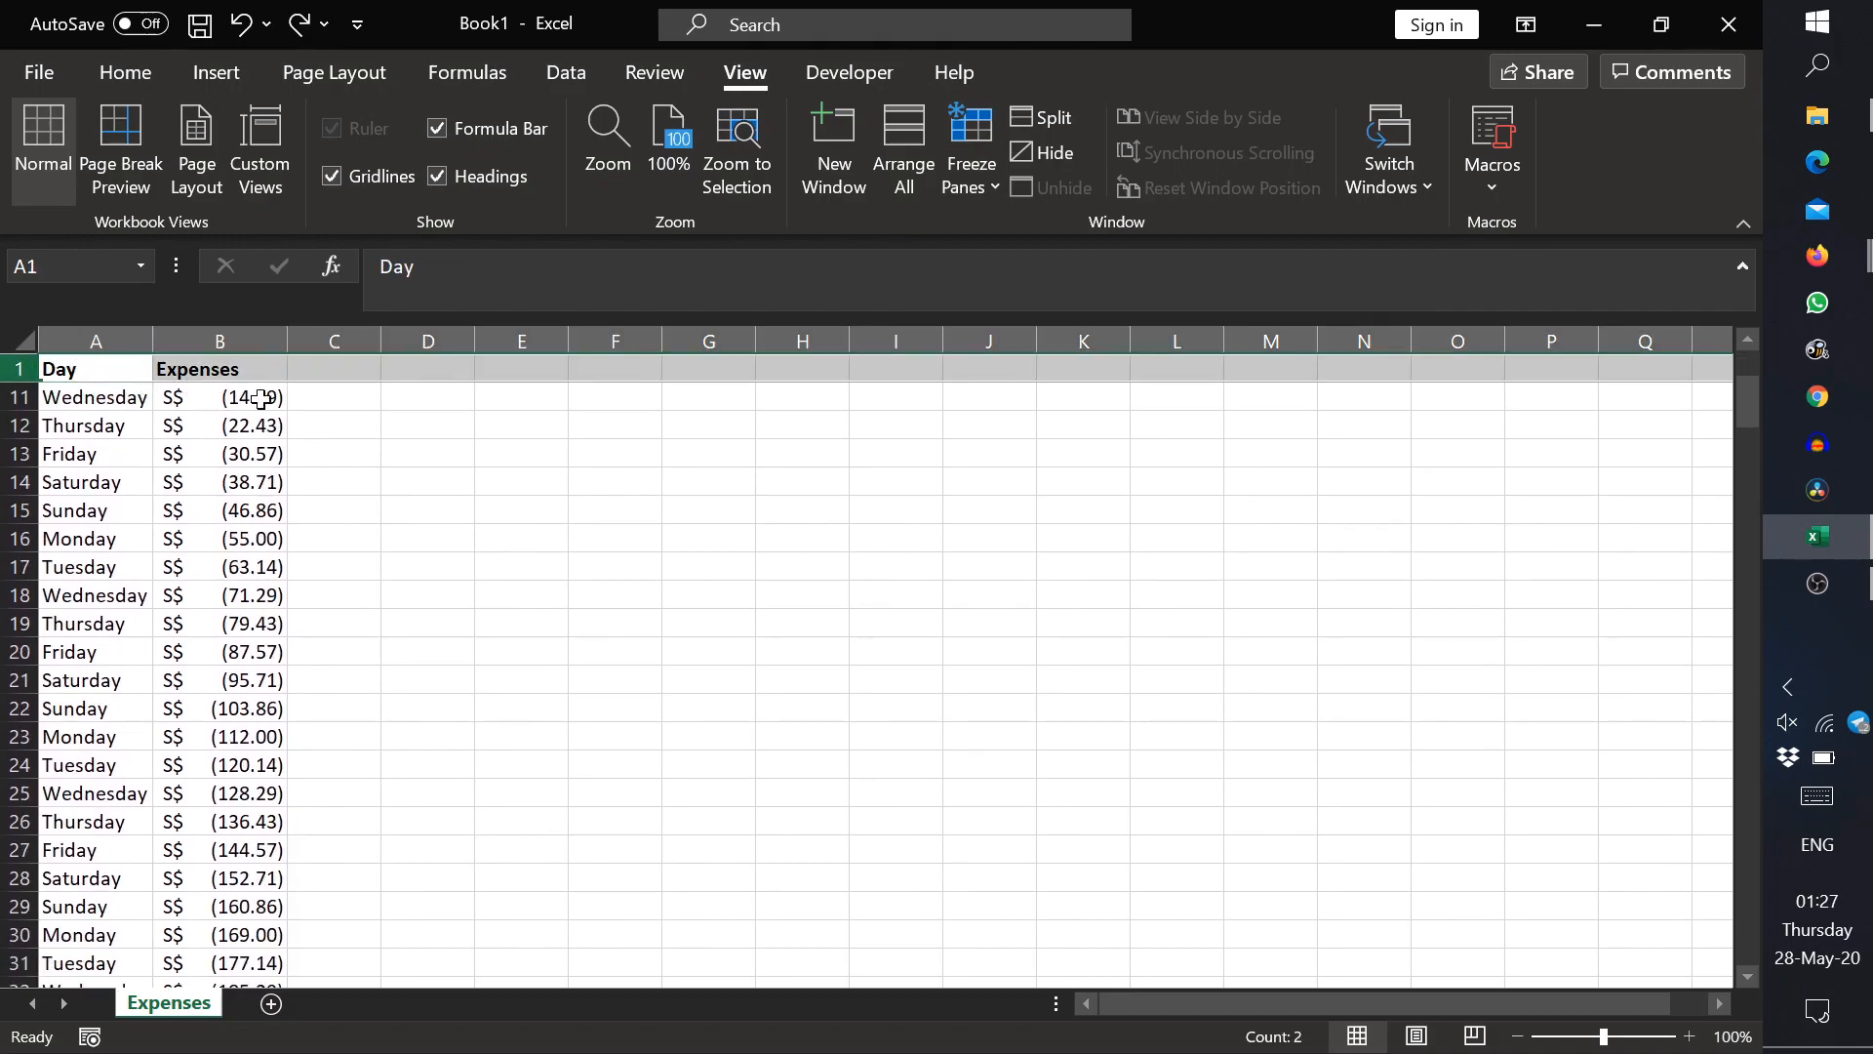
Step: Enter the test letter s in F1, check it against the frozen top row, and clear it
{"action": "left_click", "coordinate": [604, 361]}
{"action": "type", "text": "s"}
{"action": "left_click", "coordinate": [640, 470]}
{"action": "scroll", "coordinate": [640, 460], "scroll_direction": "down", "scroll_amount": 3}
{"action": "scroll", "coordinate": [639, 461], "scroll_direction": "up", "scroll_amount": 5}
{"action": "scroll", "coordinate": [639, 461], "scroll_direction": "up", "scroll_amount": 3}
{"action": "left_click", "coordinate": [632, 373]}
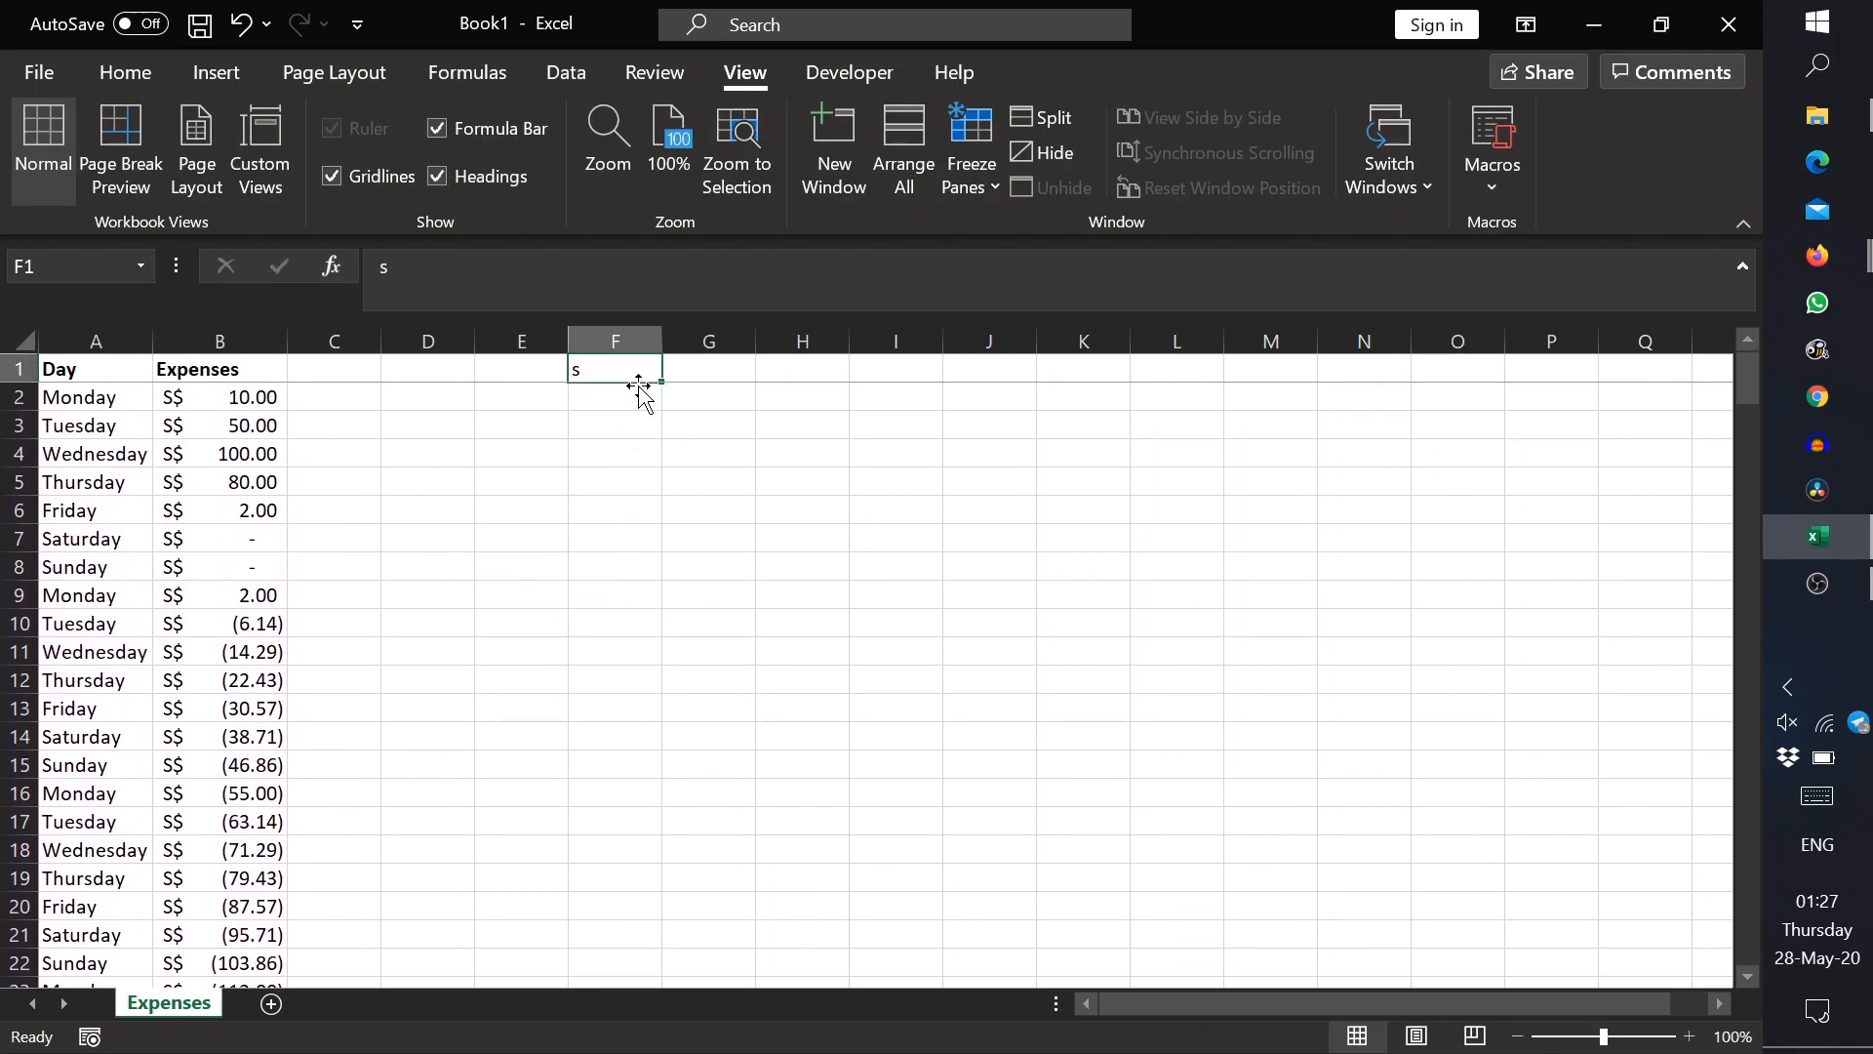
Step: Freeze the first column instead of the top row and test it by scrolling sideways and down
{"action": "left_click", "coordinate": [76, 370]}
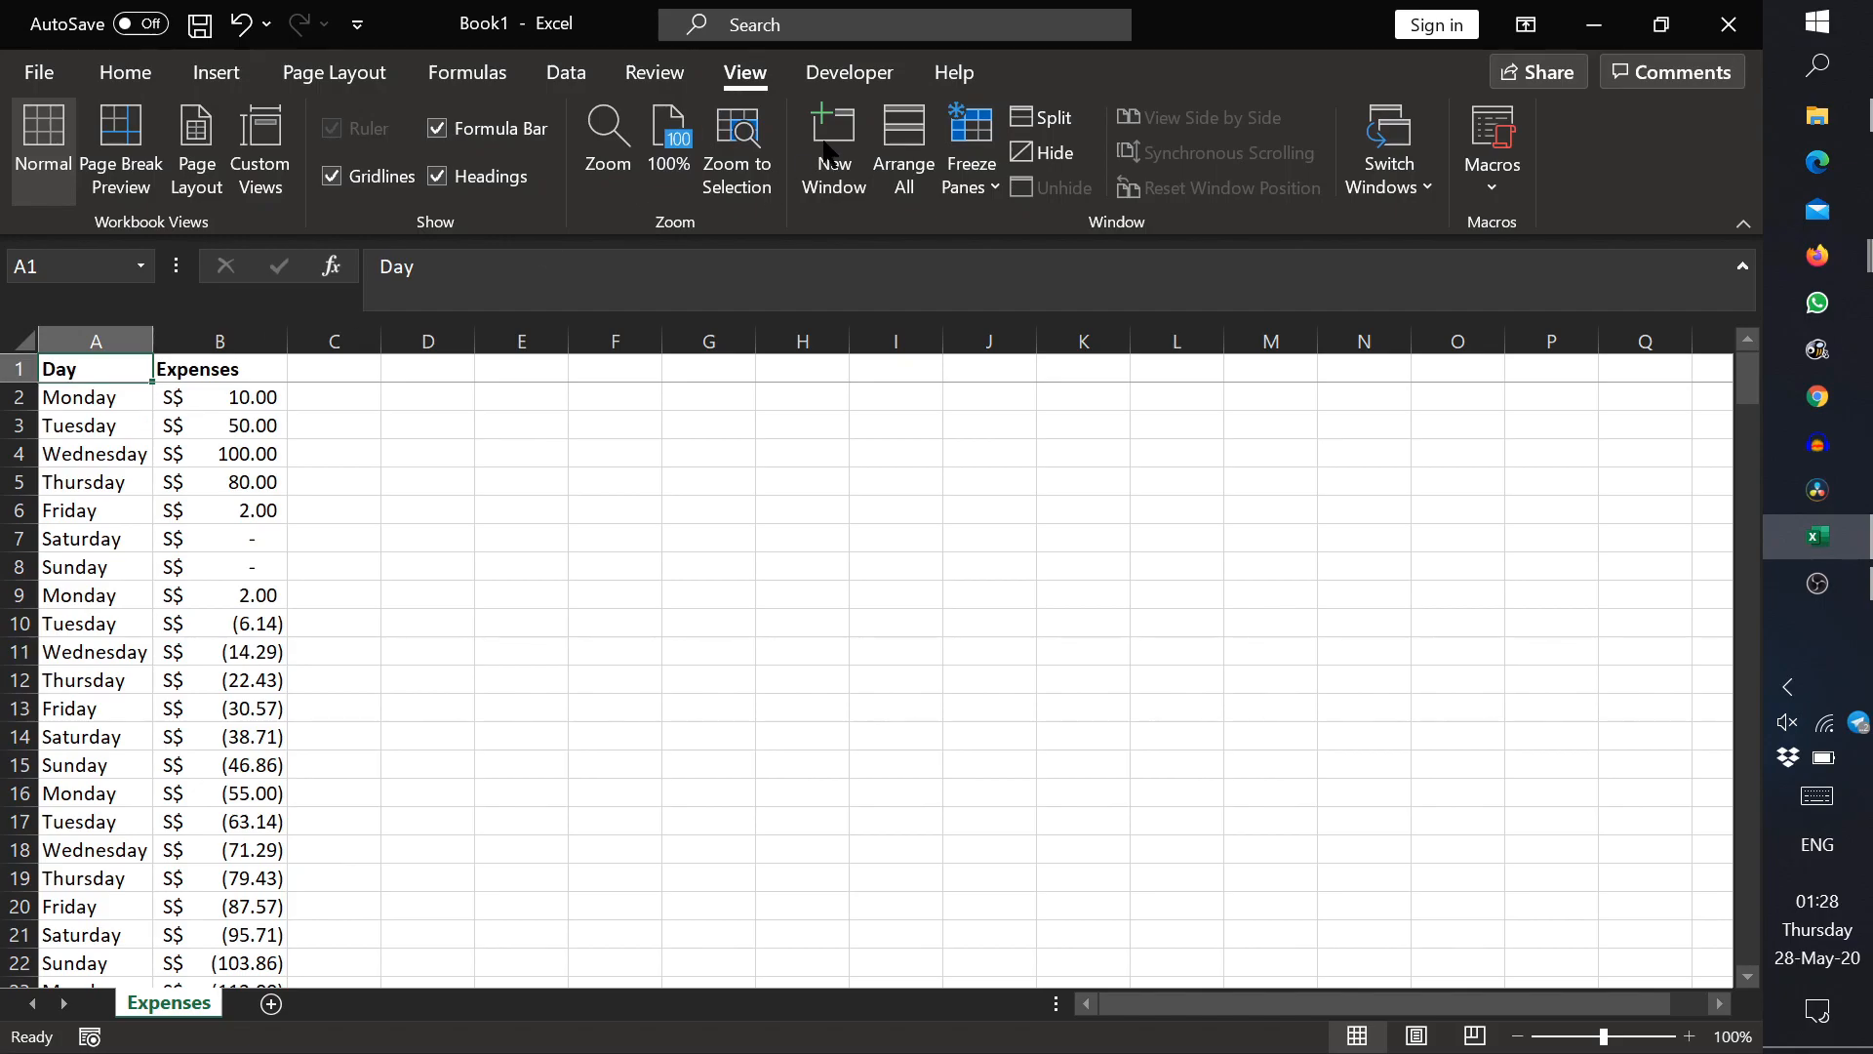
{"action": "left_click", "coordinate": [971, 156]}
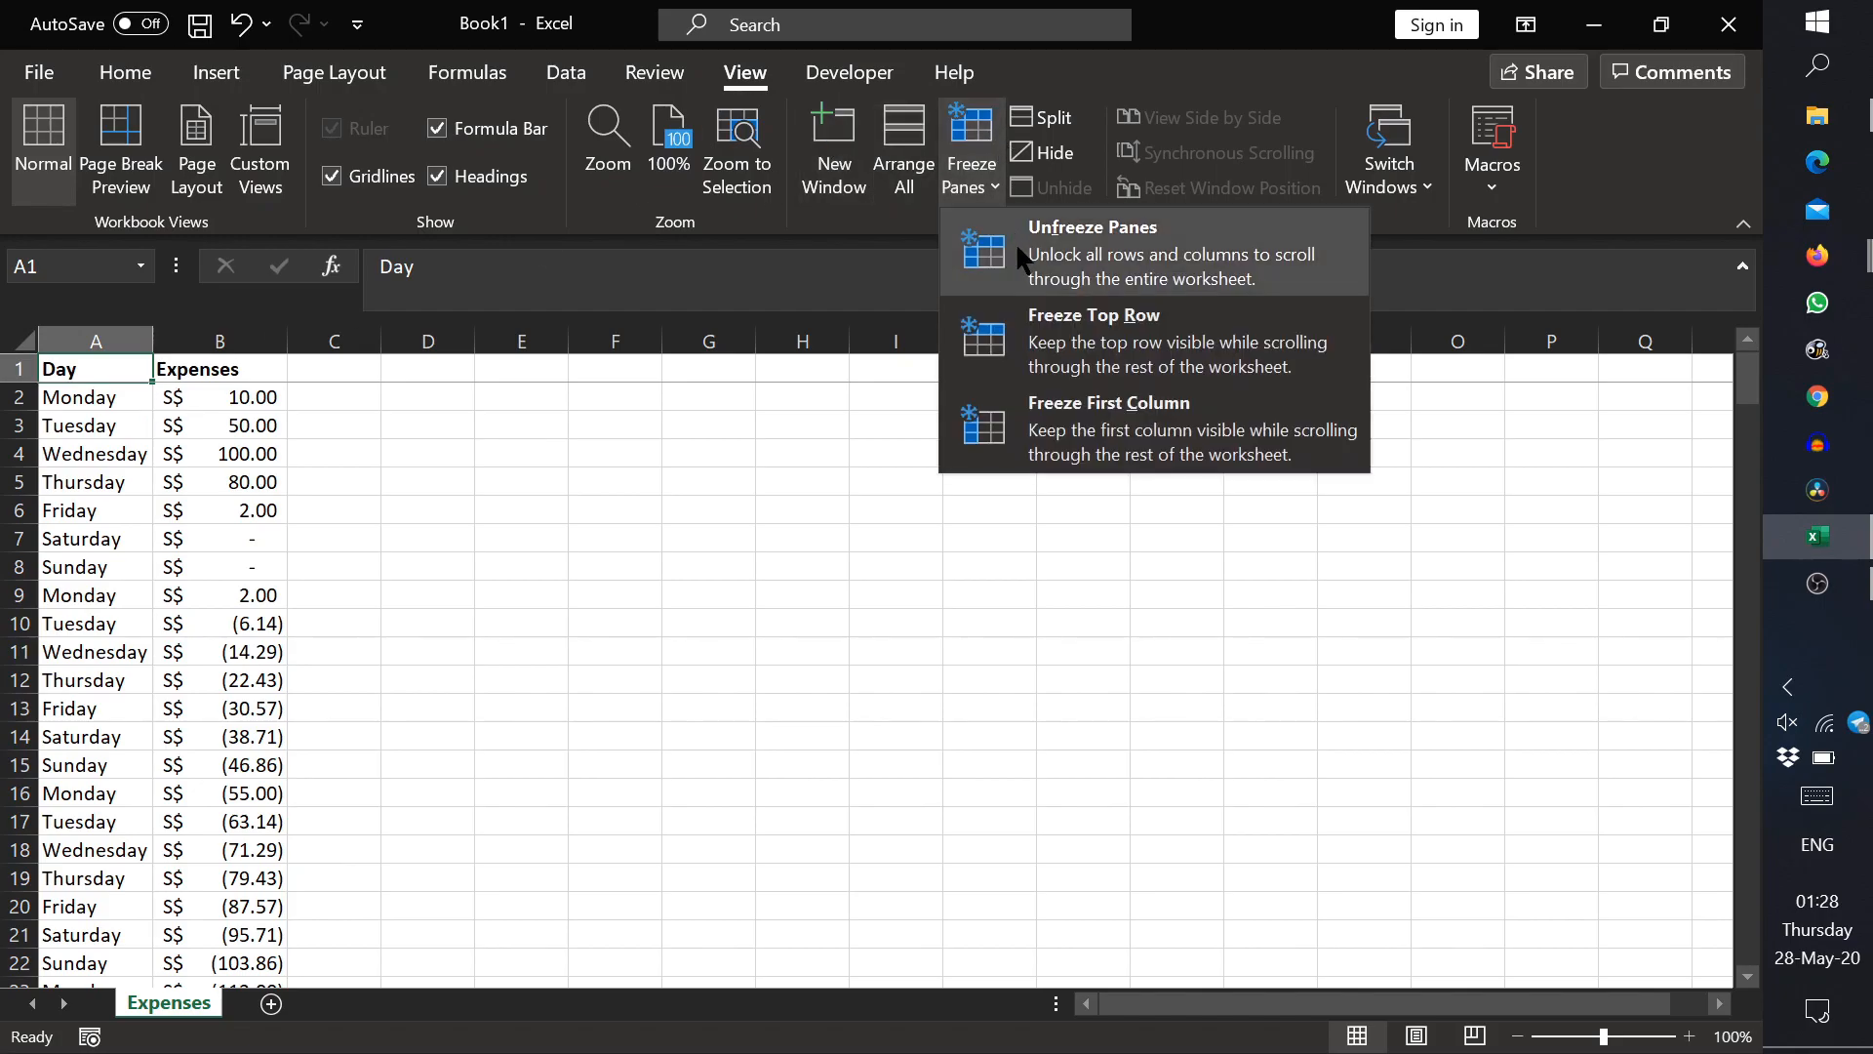
{"action": "left_click", "coordinate": [1092, 444]}
{"action": "left_click_drag", "start_coordinate": [1281, 1015], "coordinate": [1319, 997]}
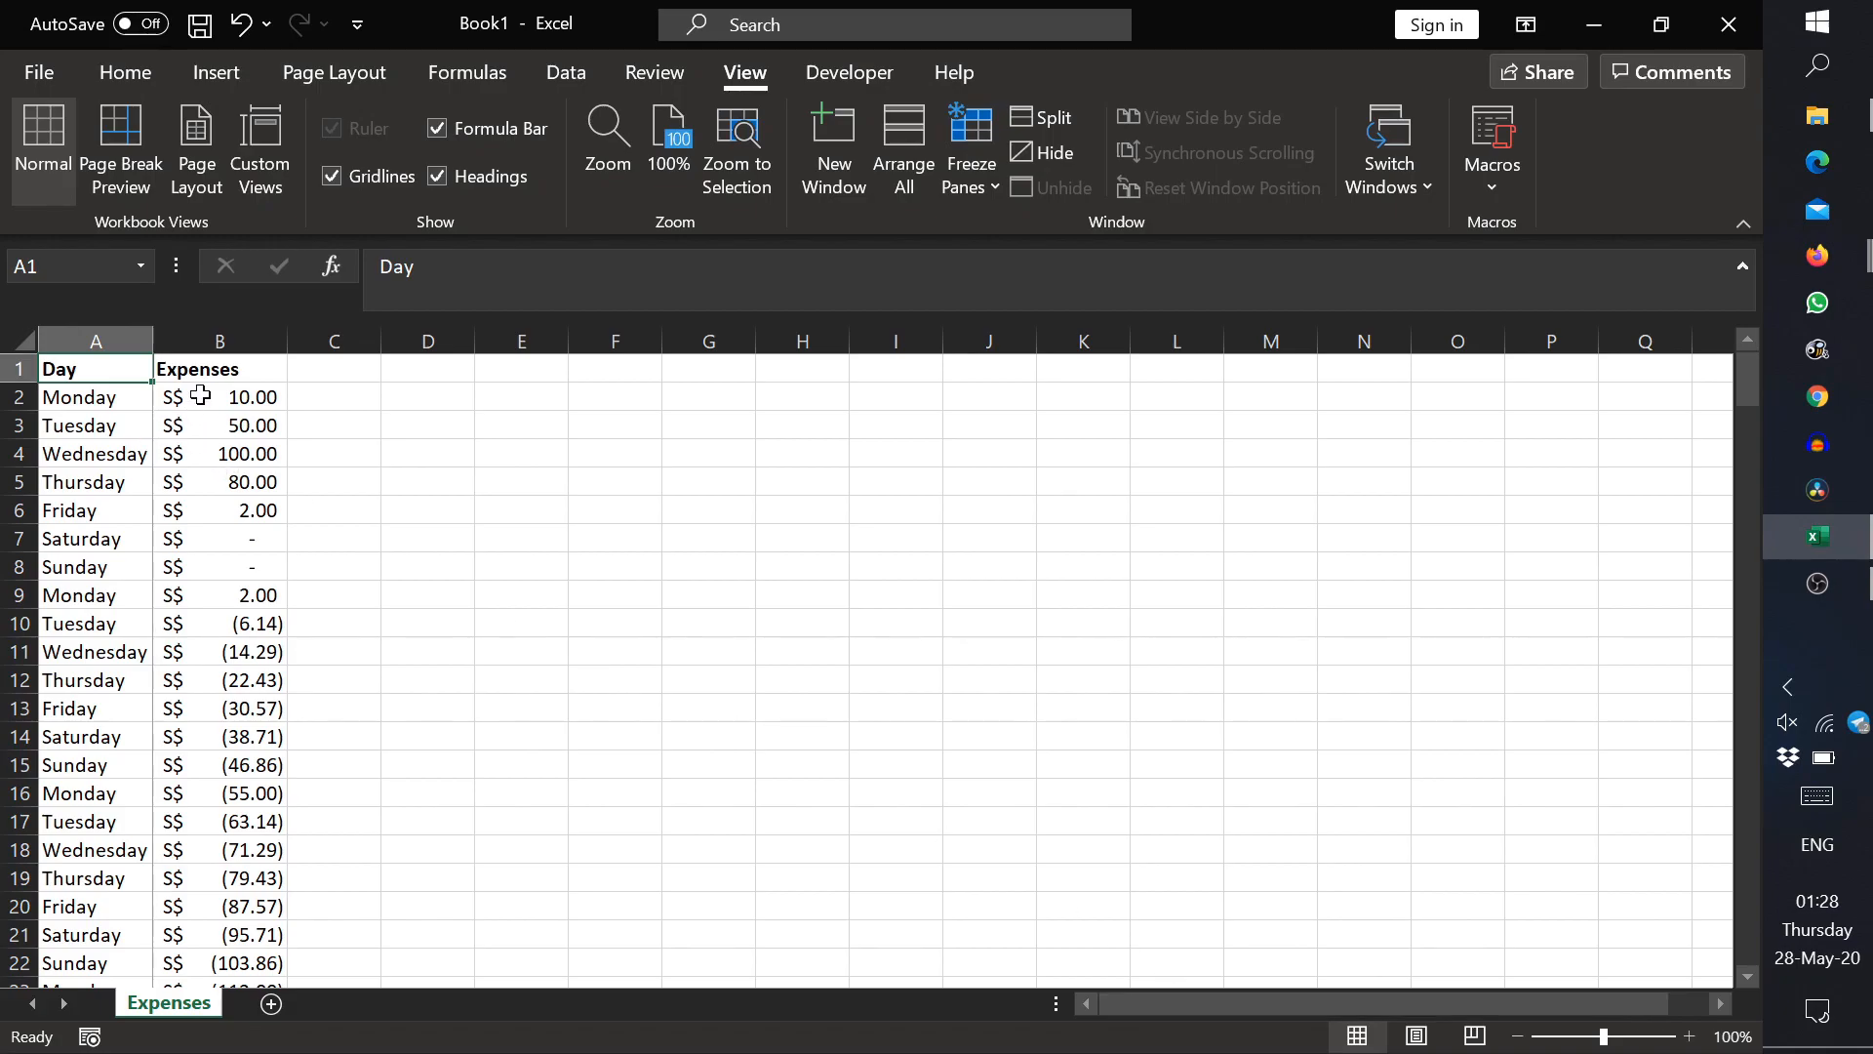
{"action": "scroll", "coordinate": [200, 394], "scroll_direction": "down", "scroll_amount": 5}
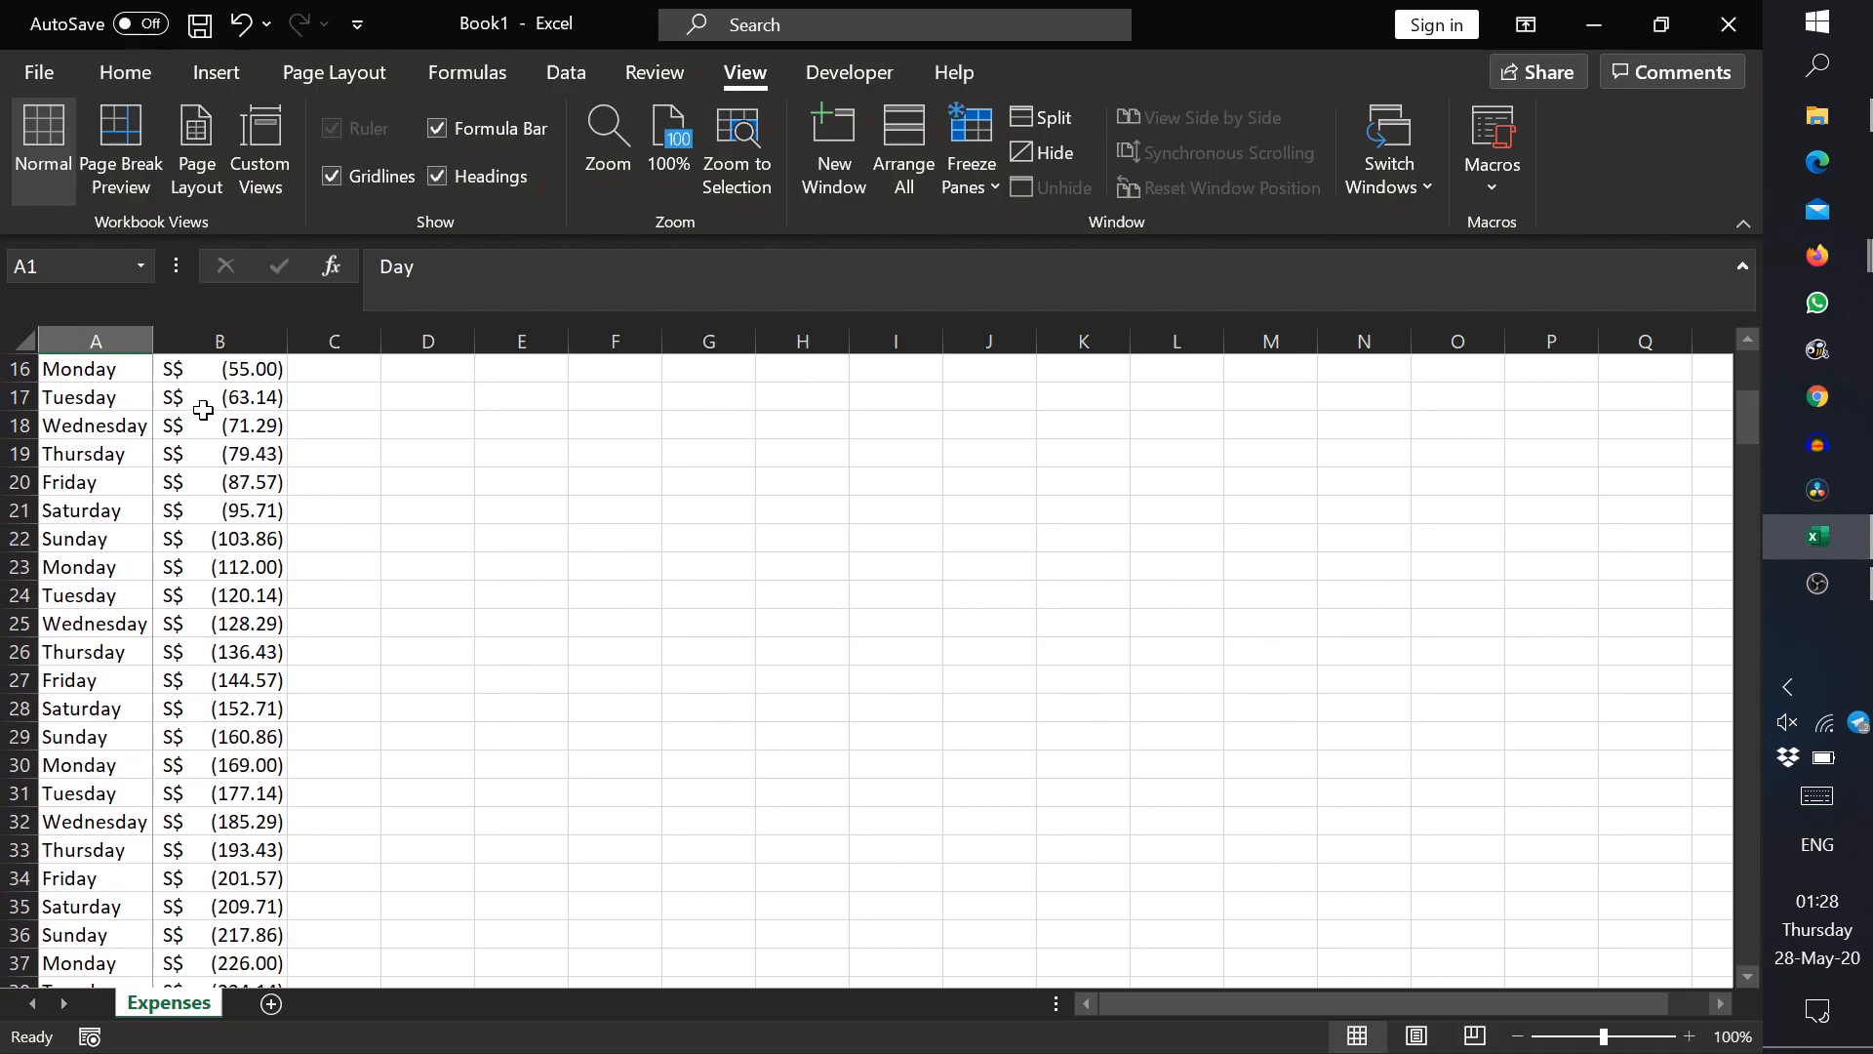
{"action": "scroll", "coordinate": [196, 406], "scroll_direction": "up", "scroll_amount": 5}
Step: Unfreeze the first column and freeze panes at cell C4, holding rows 1 to 3 and columns A and B in place
{"action": "left_click", "coordinate": [188, 403]}
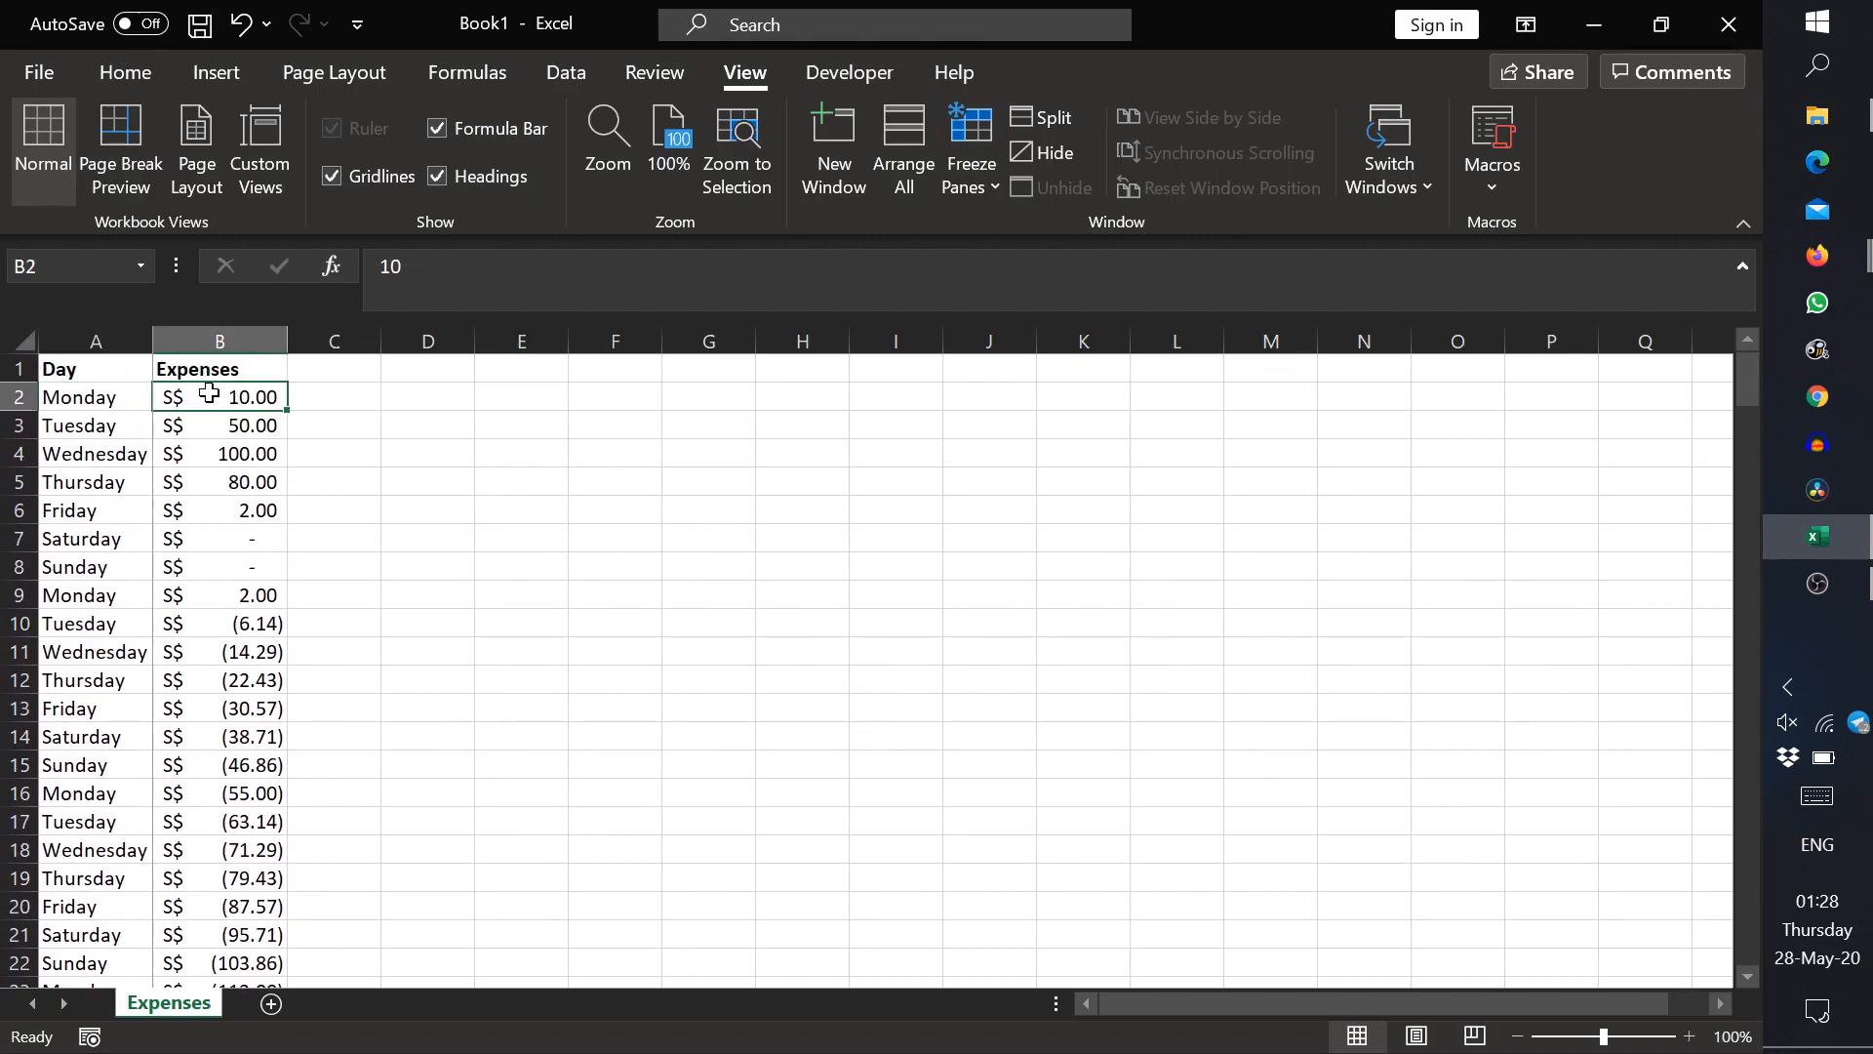
{"action": "left_click_drag", "start_coordinate": [18, 425], "coordinate": [23, 369]}
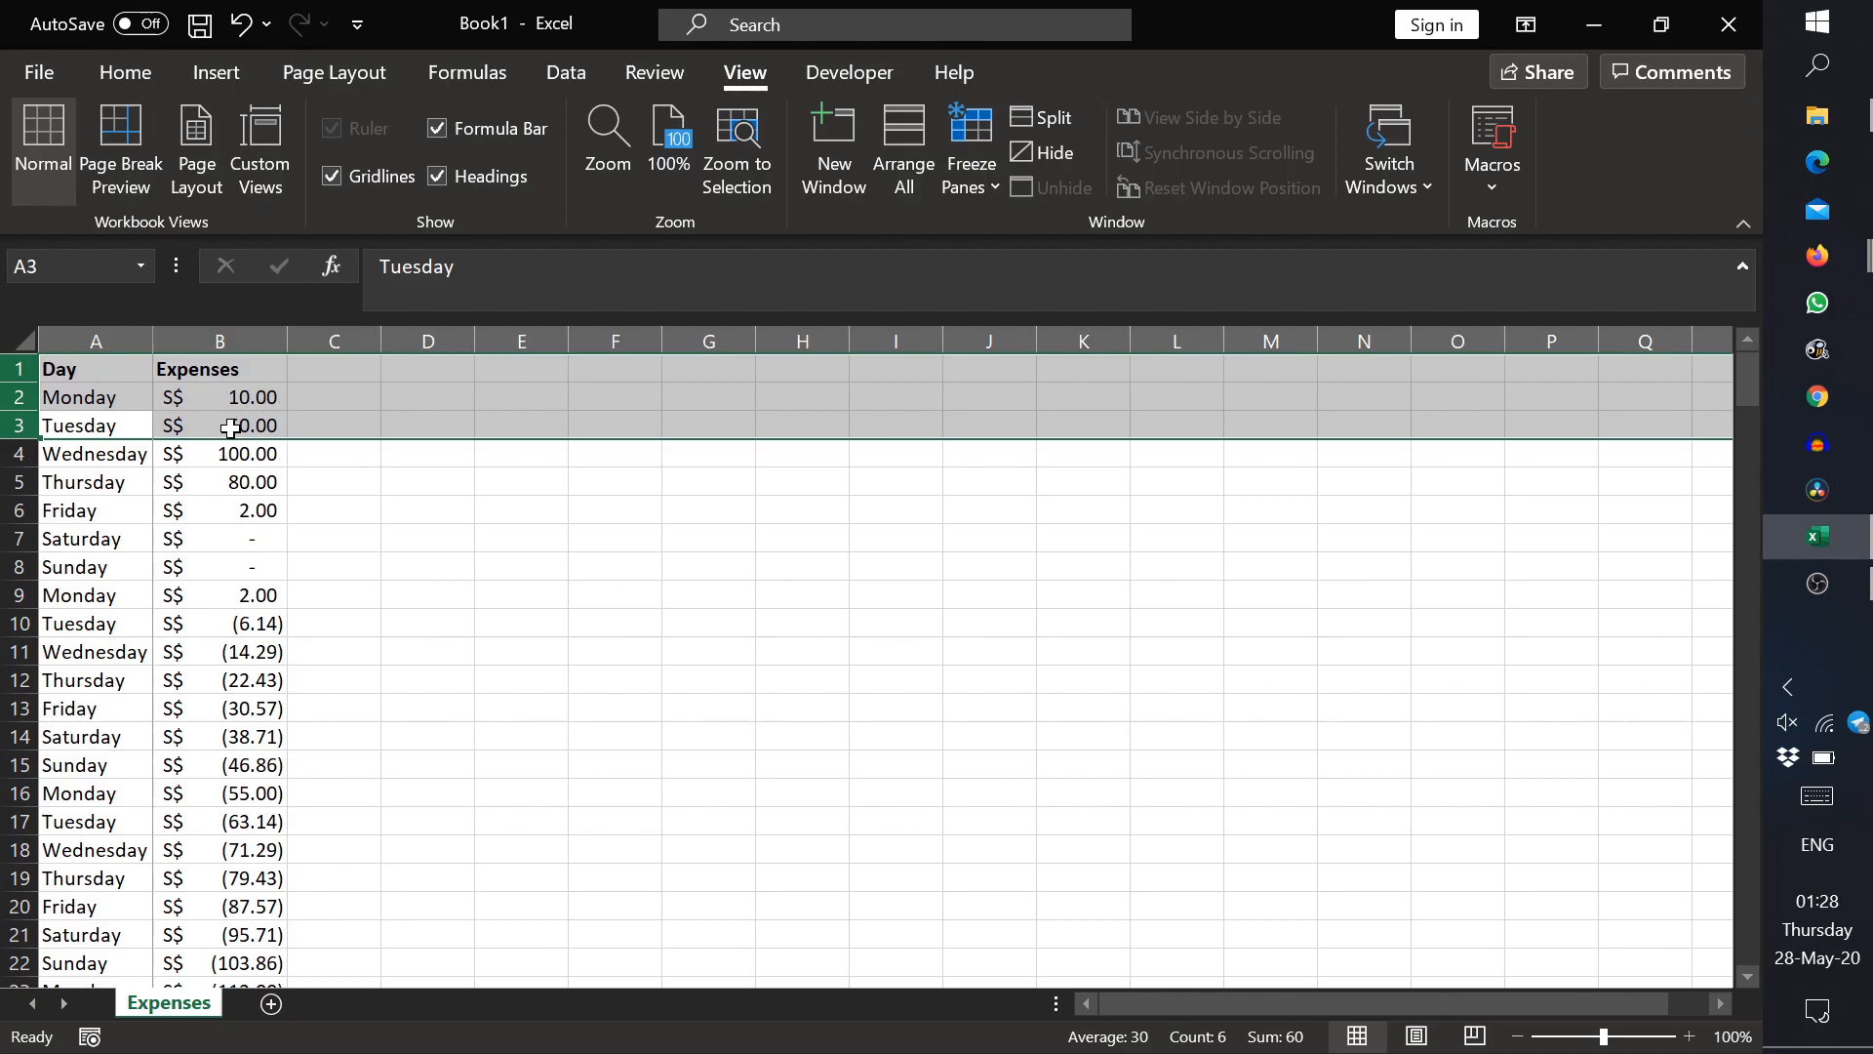
{"action": "left_click", "coordinate": [340, 450]}
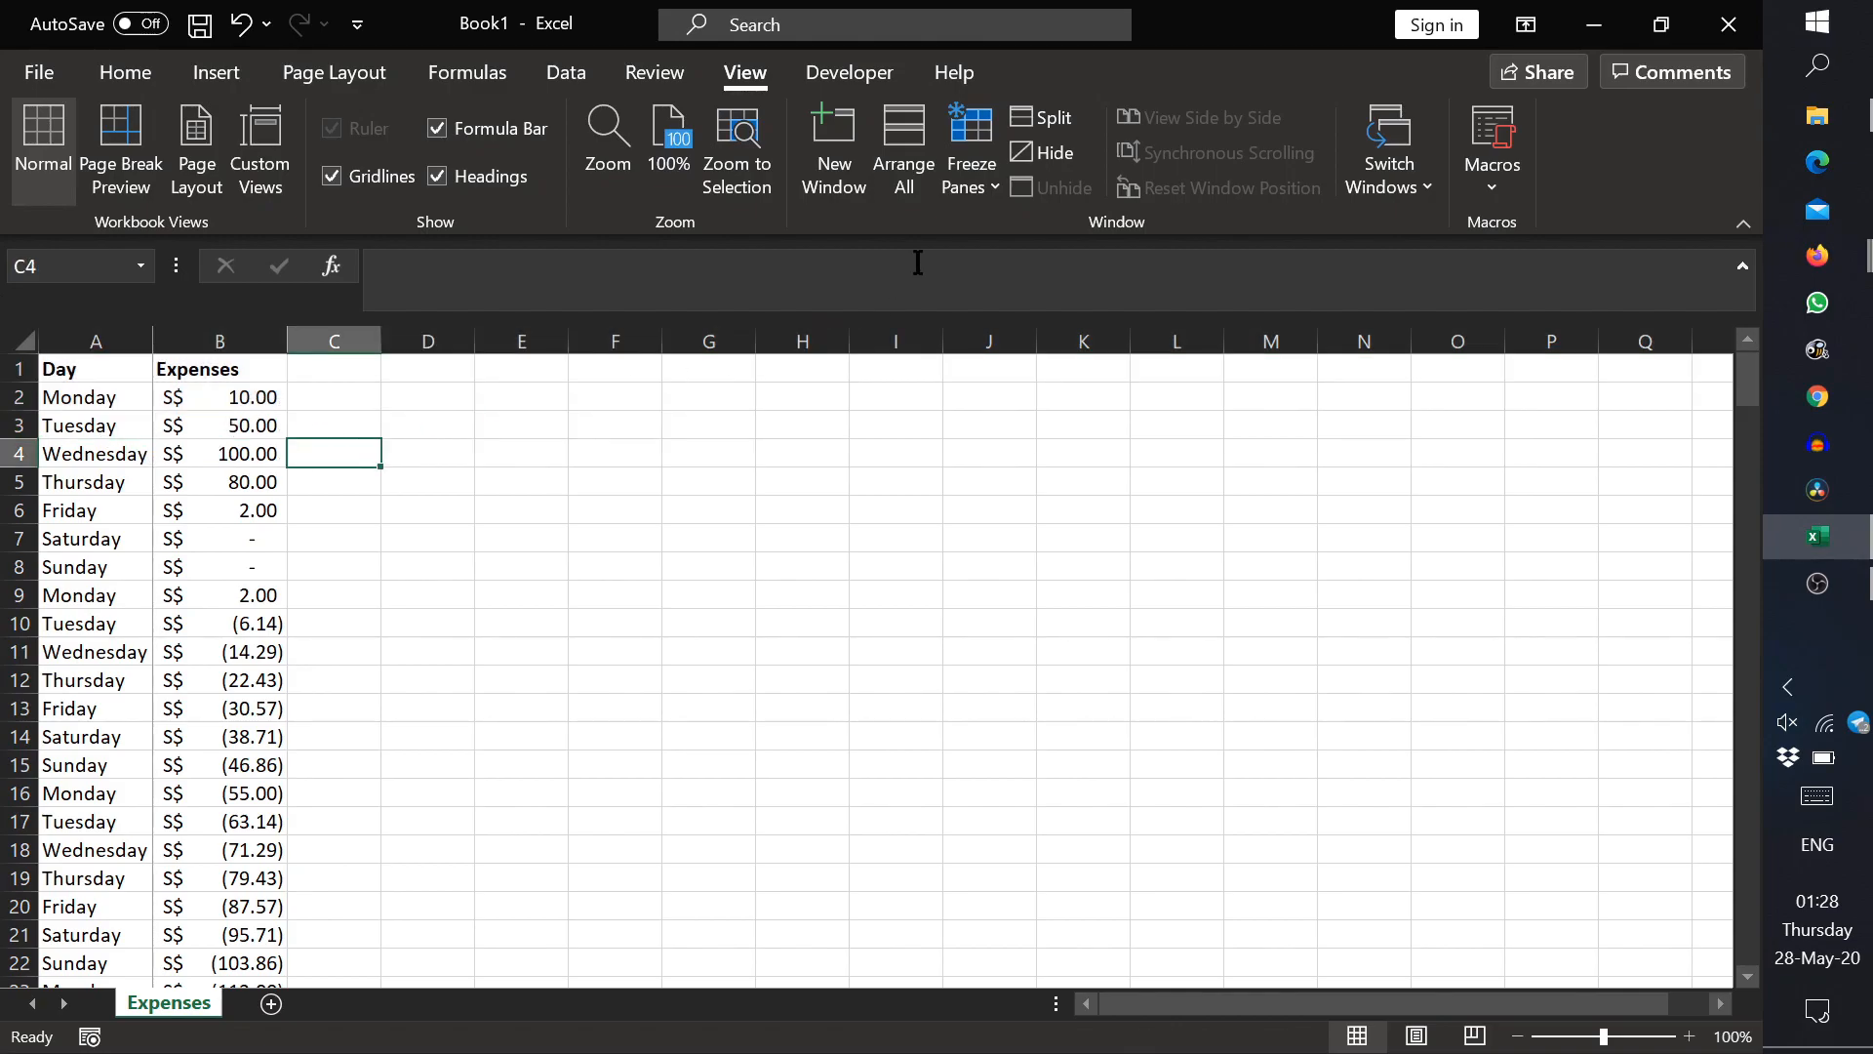
{"action": "left_click", "coordinate": [966, 176]}
{"action": "left_click", "coordinate": [1012, 257]}
{"action": "left_click", "coordinate": [972, 184]}
{"action": "left_click", "coordinate": [1026, 252]}
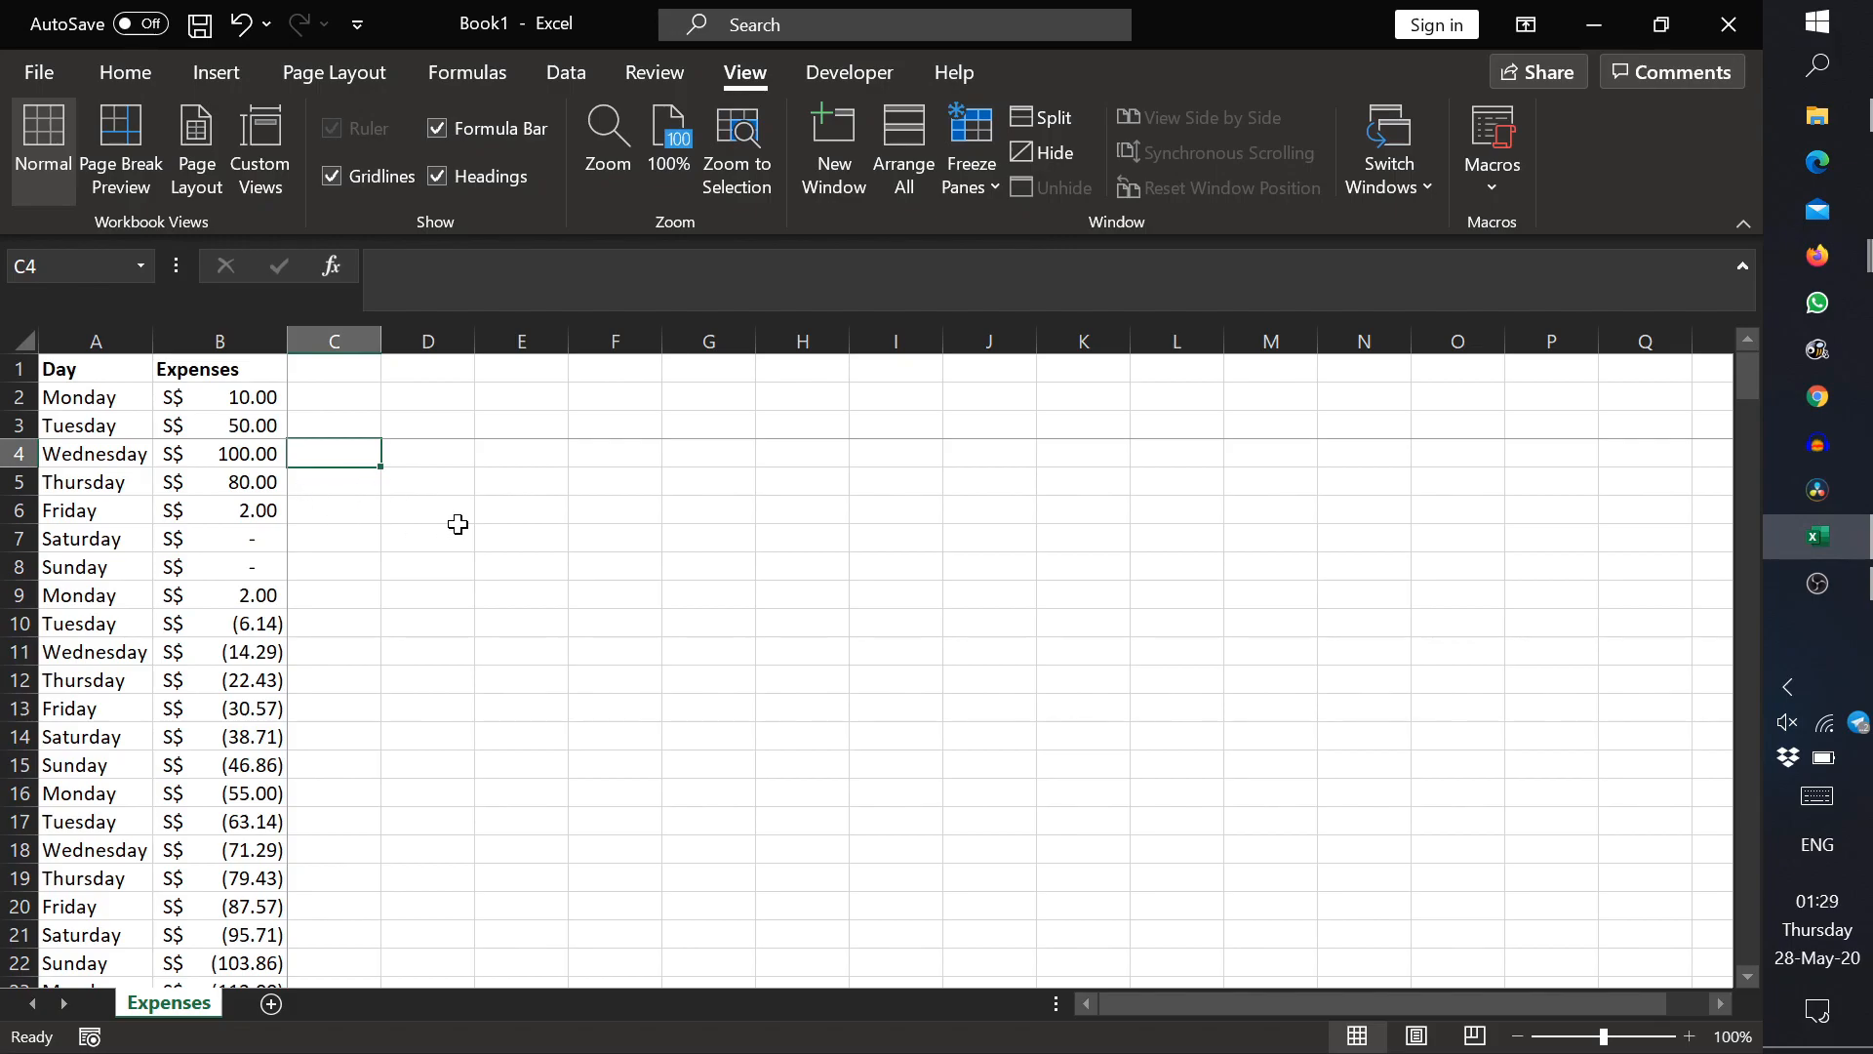
{"action": "scroll", "coordinate": [586, 566], "scroll_direction": "down", "scroll_amount": 1}
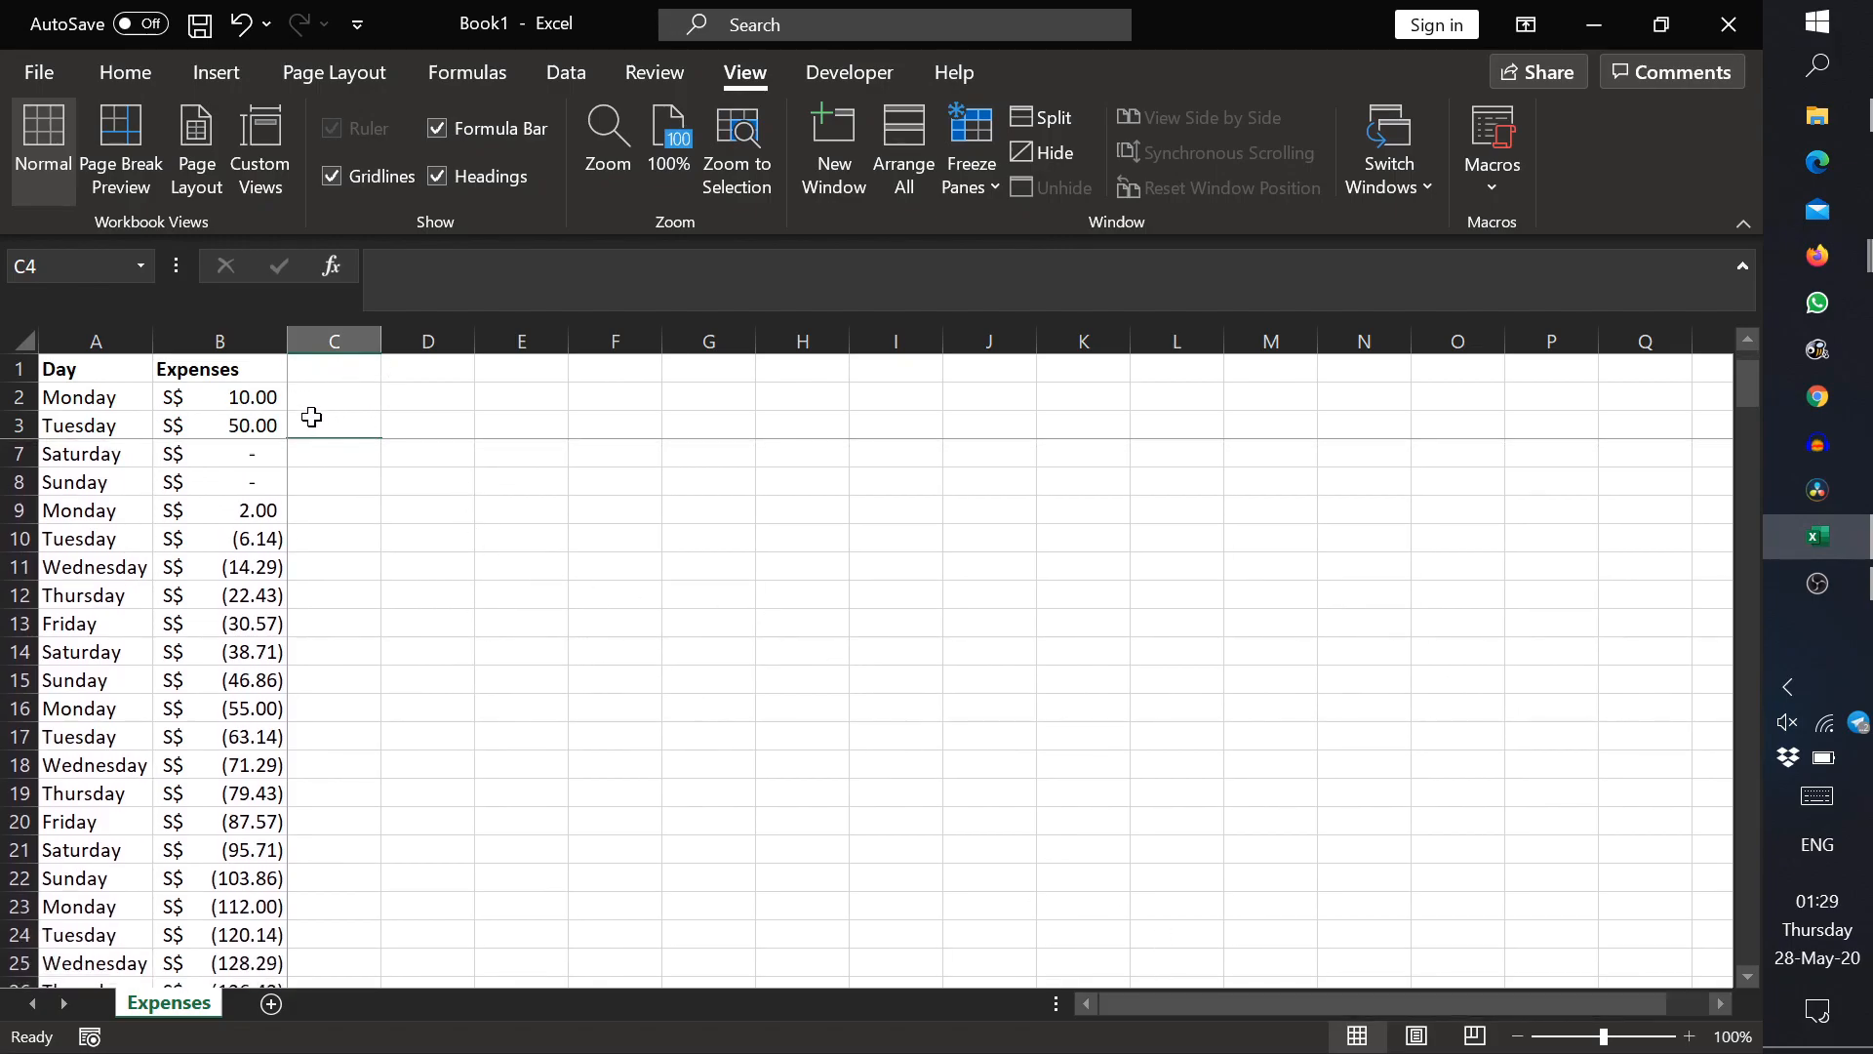
{"action": "left_click_drag", "start_coordinate": [1439, 1005], "coordinate": [1171, 1010]}
{"action": "left_click", "coordinate": [333, 480]}
{"action": "scroll", "coordinate": [331, 476], "scroll_direction": "up", "scroll_amount": 1}
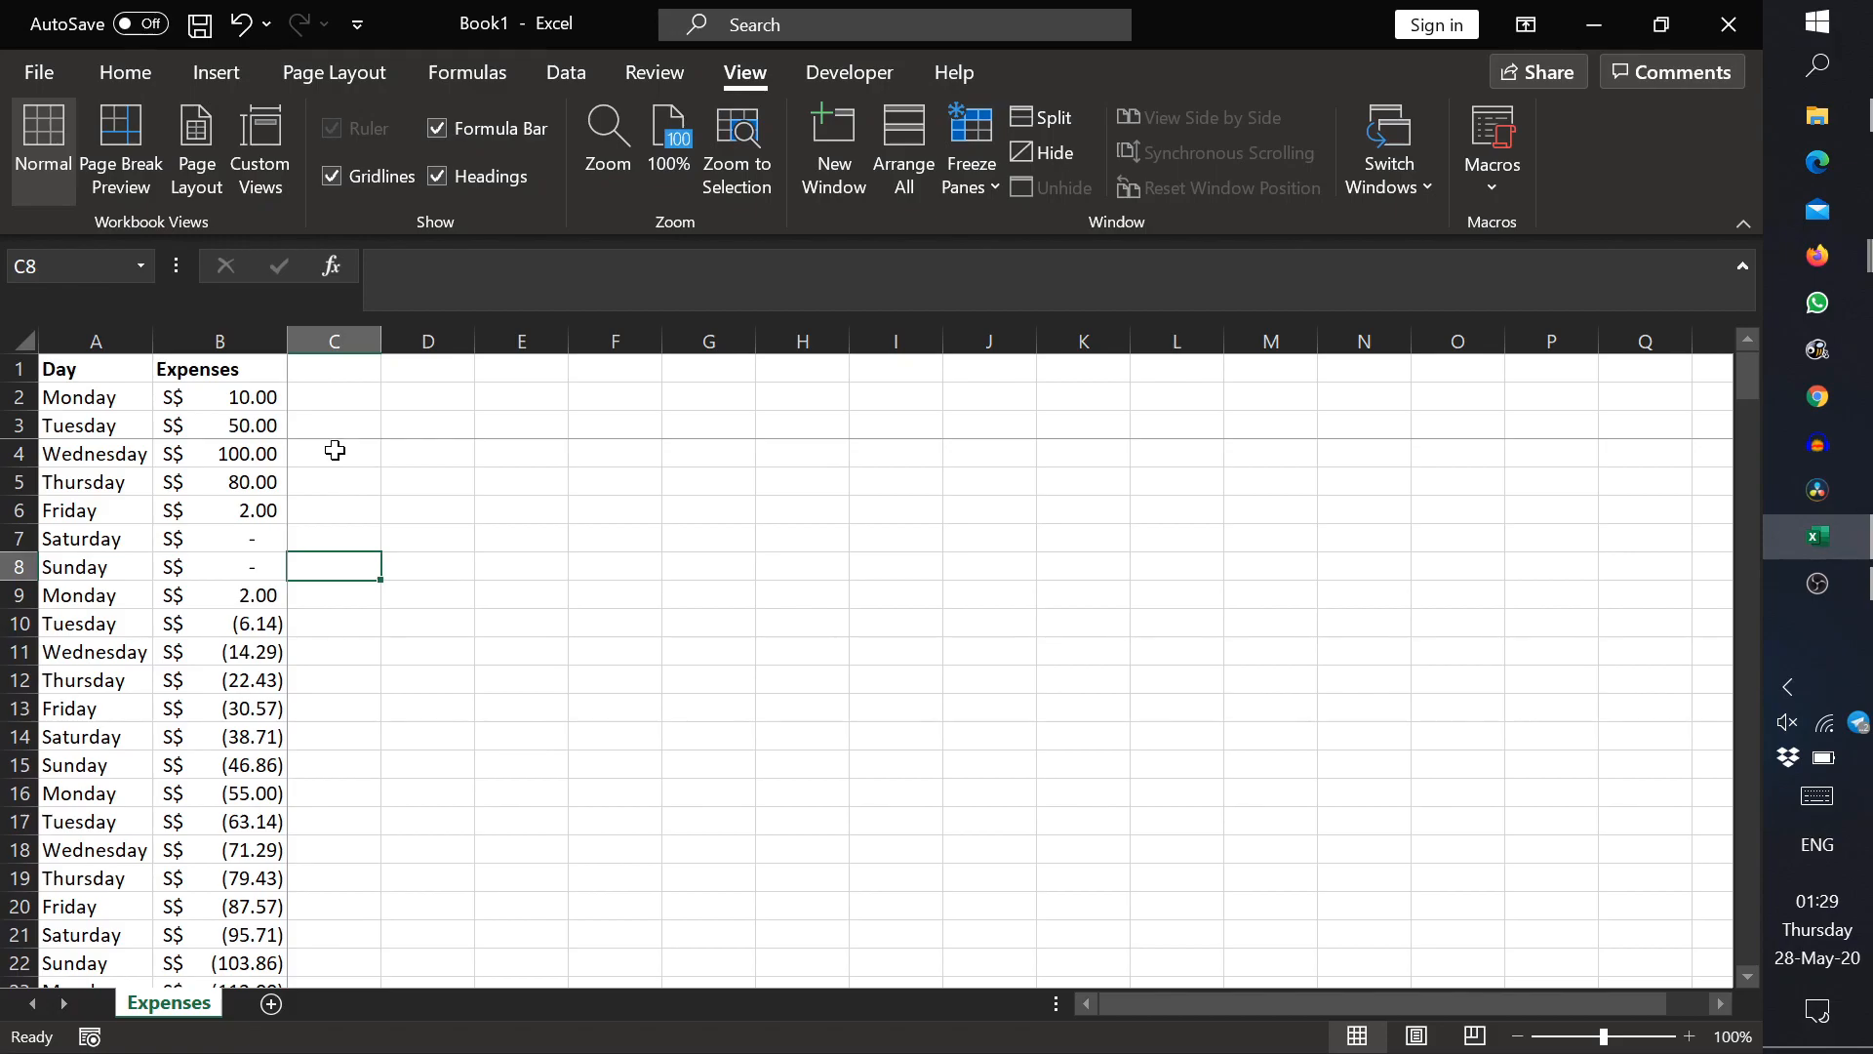
Step: Unfreeze the panes set at cell C4
{"action": "left_click", "coordinate": [335, 448]}
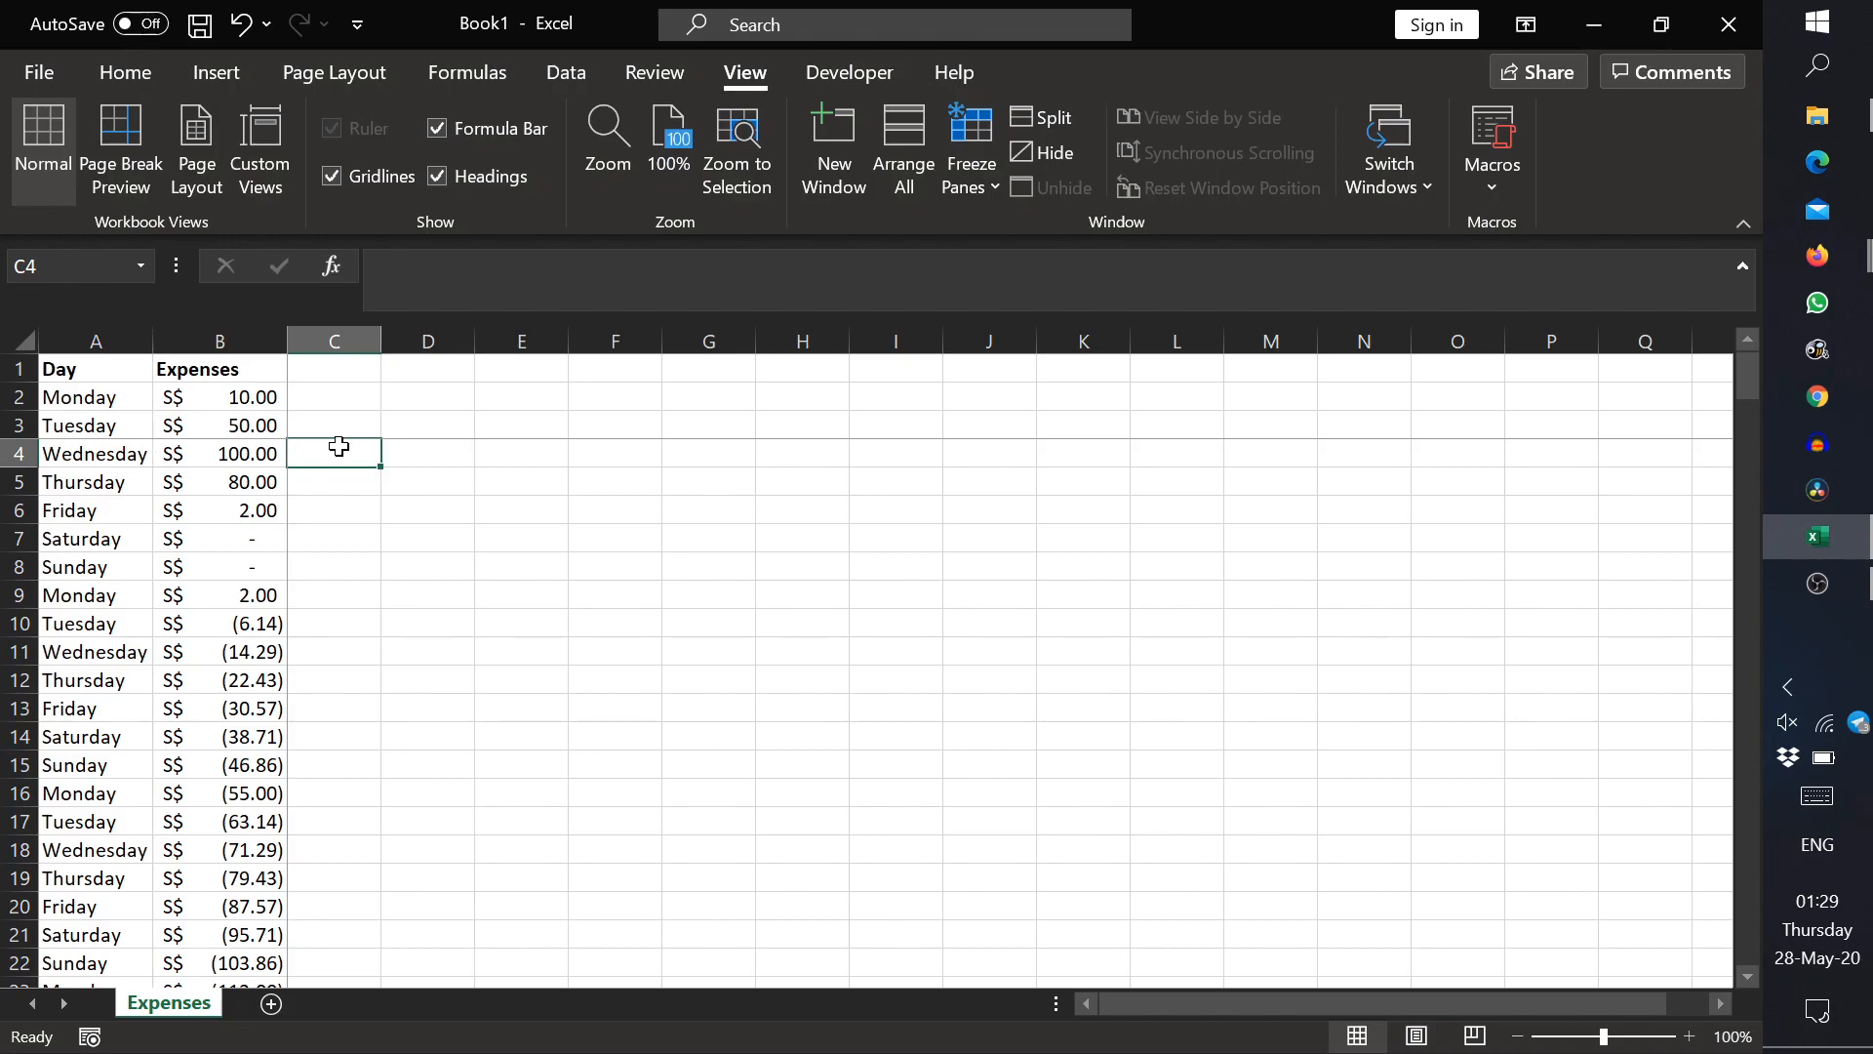
{"action": "left_click", "coordinate": [966, 185]}
{"action": "left_click", "coordinate": [1152, 230]}
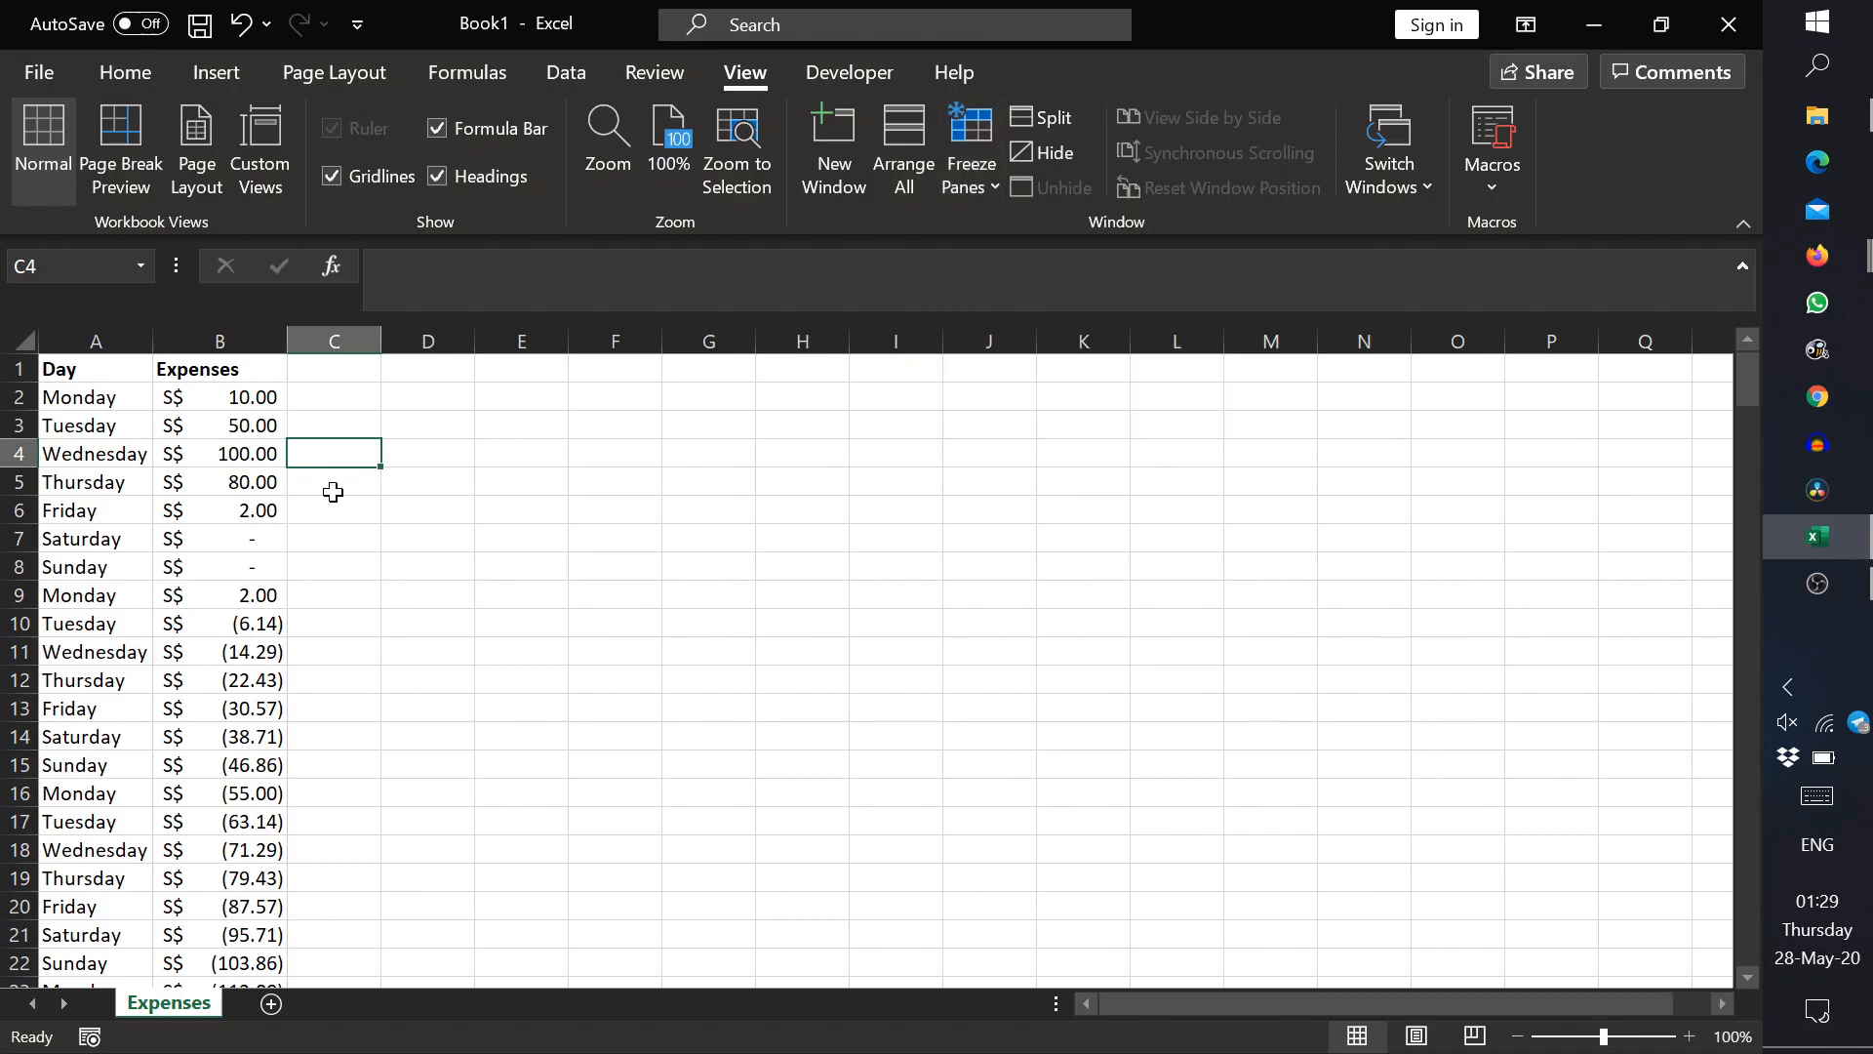
Step: Freeze panes at row 6 so only rows 1 to 5 stay fixed, and test scrolling in both directions
{"action": "left_click_drag", "start_coordinate": [19, 482], "coordinate": [23, 377]}
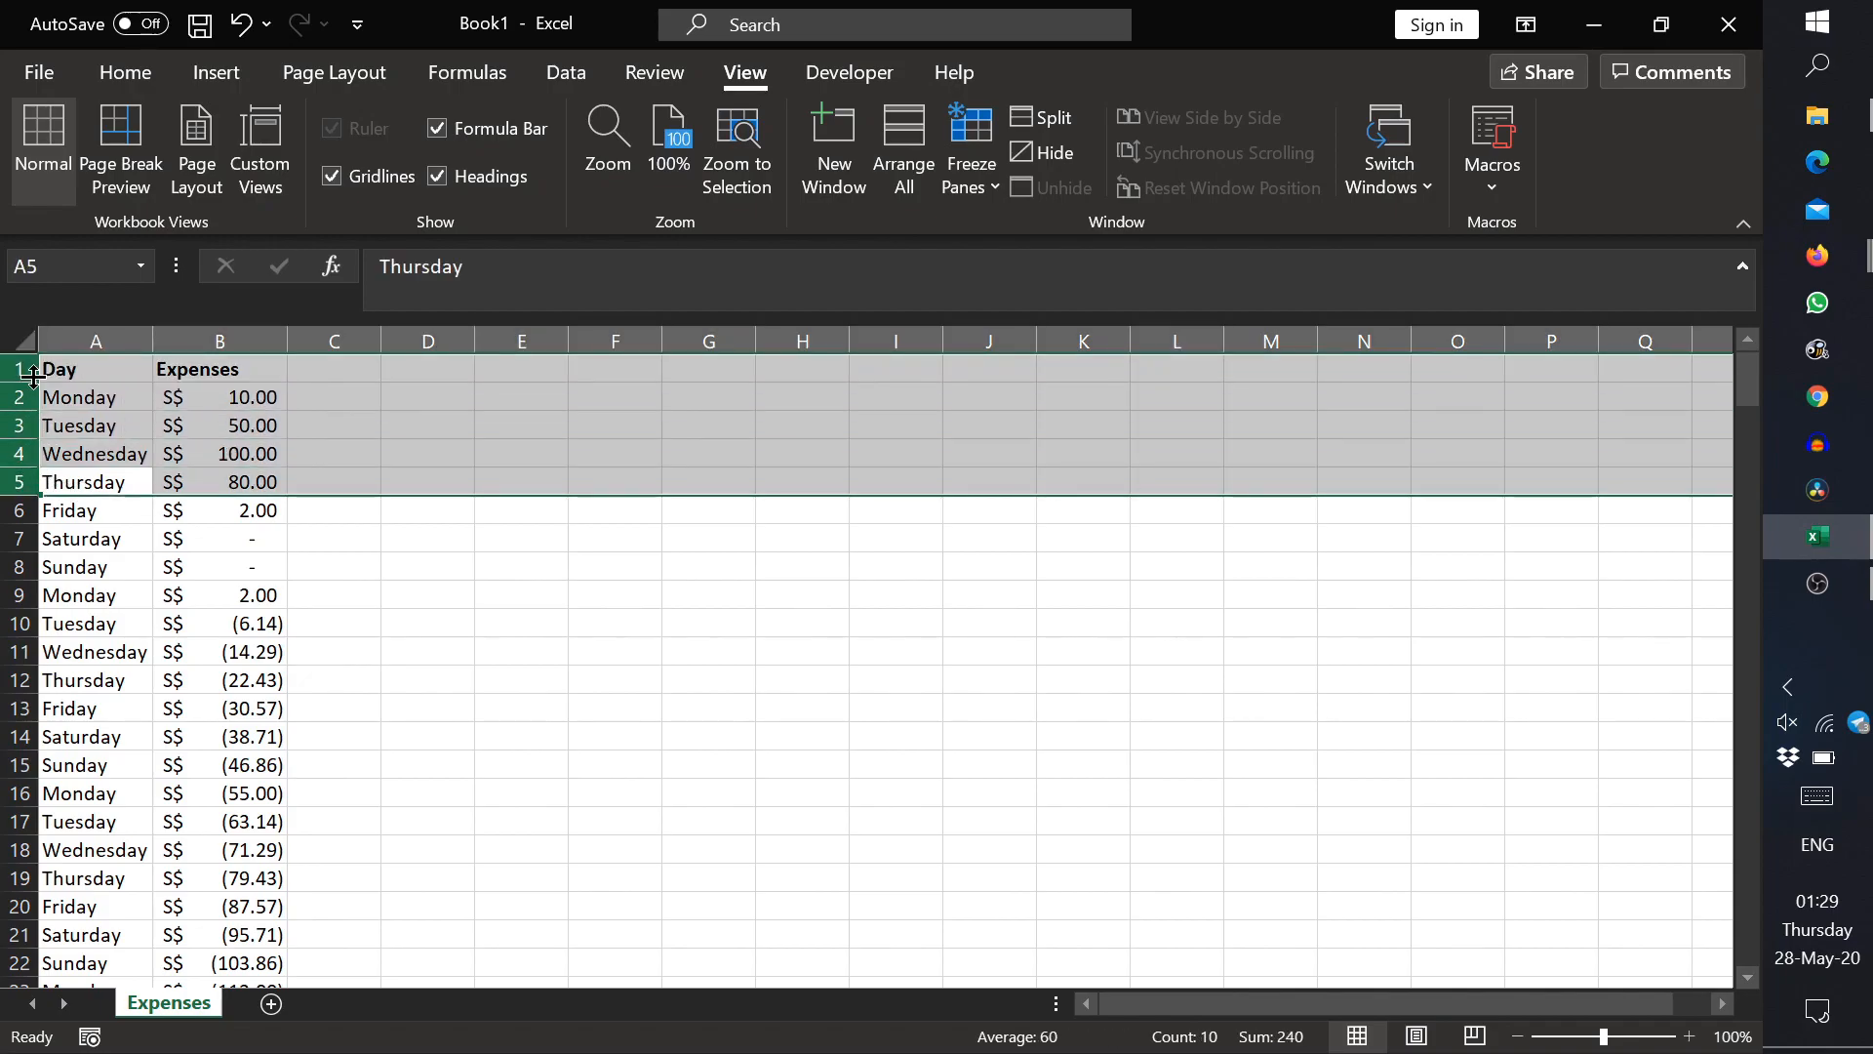
{"action": "left_click", "coordinate": [12, 511]}
{"action": "left_click", "coordinate": [966, 185]}
{"action": "left_click", "coordinate": [1005, 239]}
{"action": "left_click", "coordinate": [390, 588]}
{"action": "scroll", "coordinate": [364, 595], "scroll_direction": "down", "scroll_amount": 2}
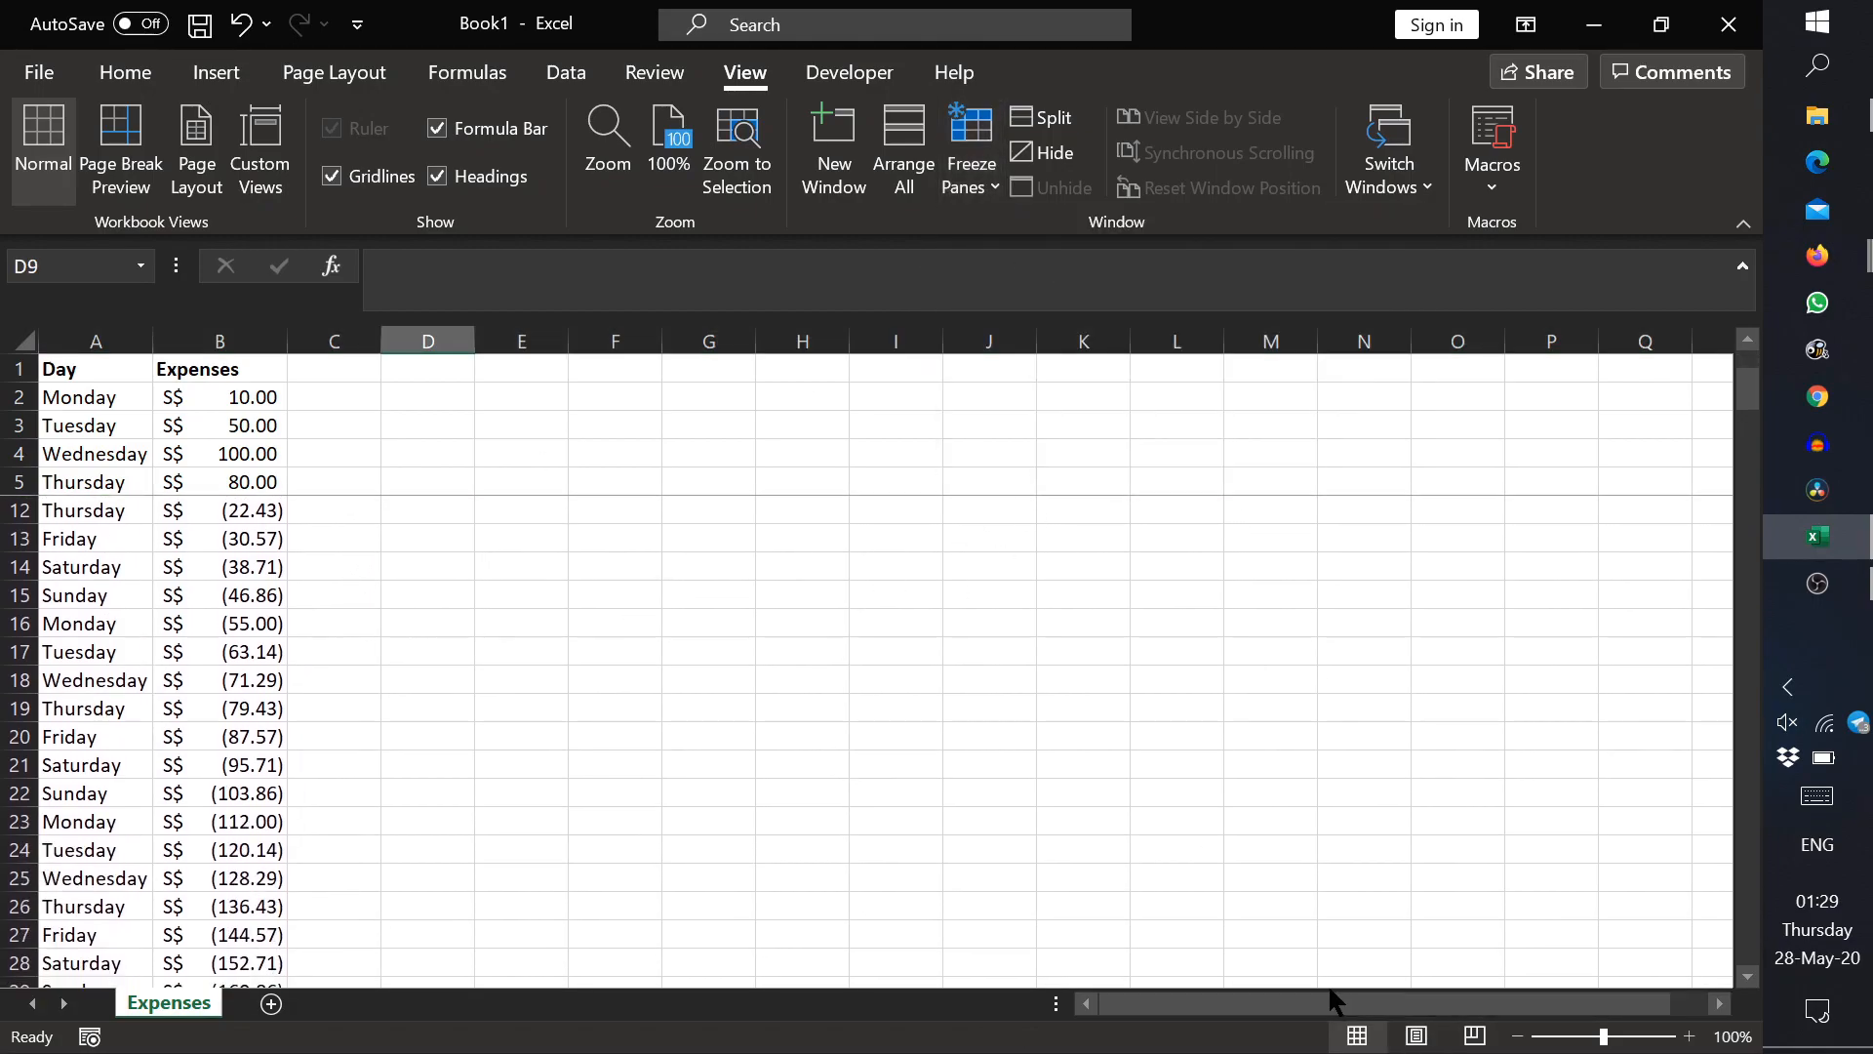
{"action": "left_click_drag", "start_coordinate": [1331, 1004], "coordinate": [1581, 1008]}
{"action": "scroll", "coordinate": [1435, 752], "scroll_direction": "down", "scroll_amount": 3}
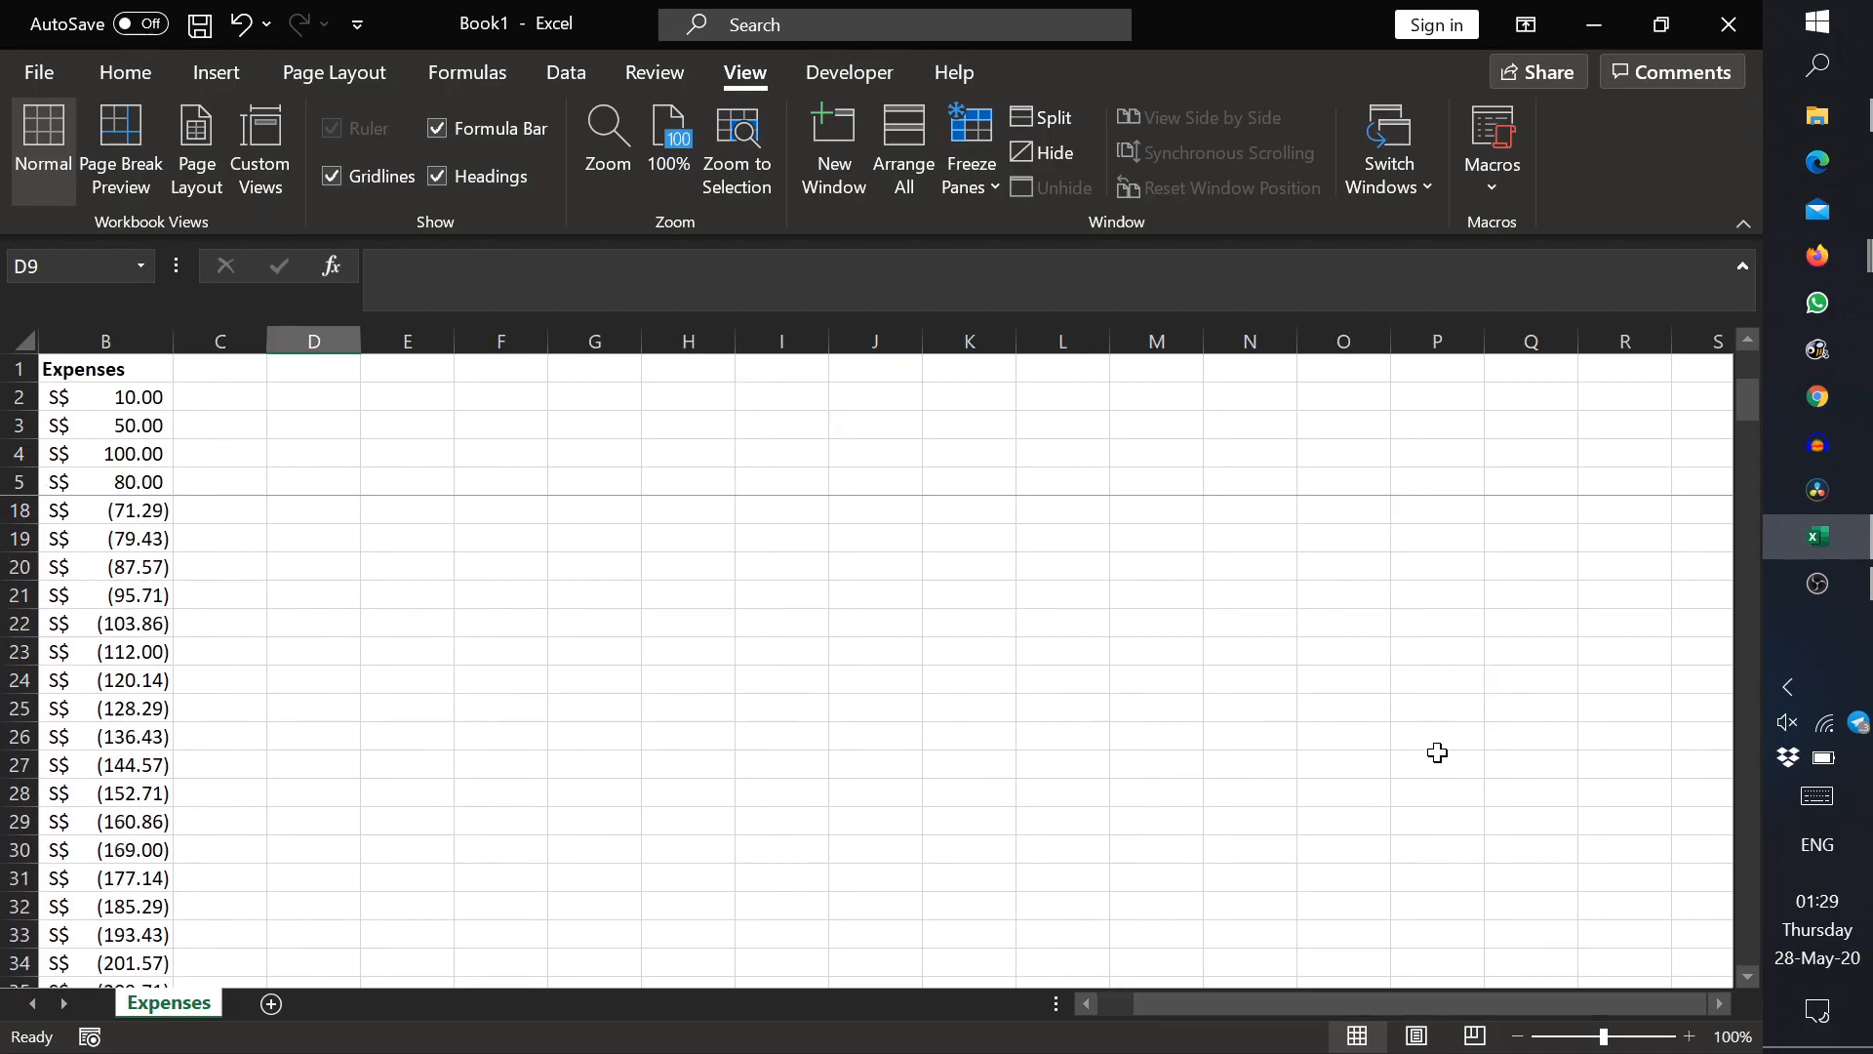
{"action": "scroll", "coordinate": [1438, 752], "scroll_direction": "up", "scroll_amount": 2}
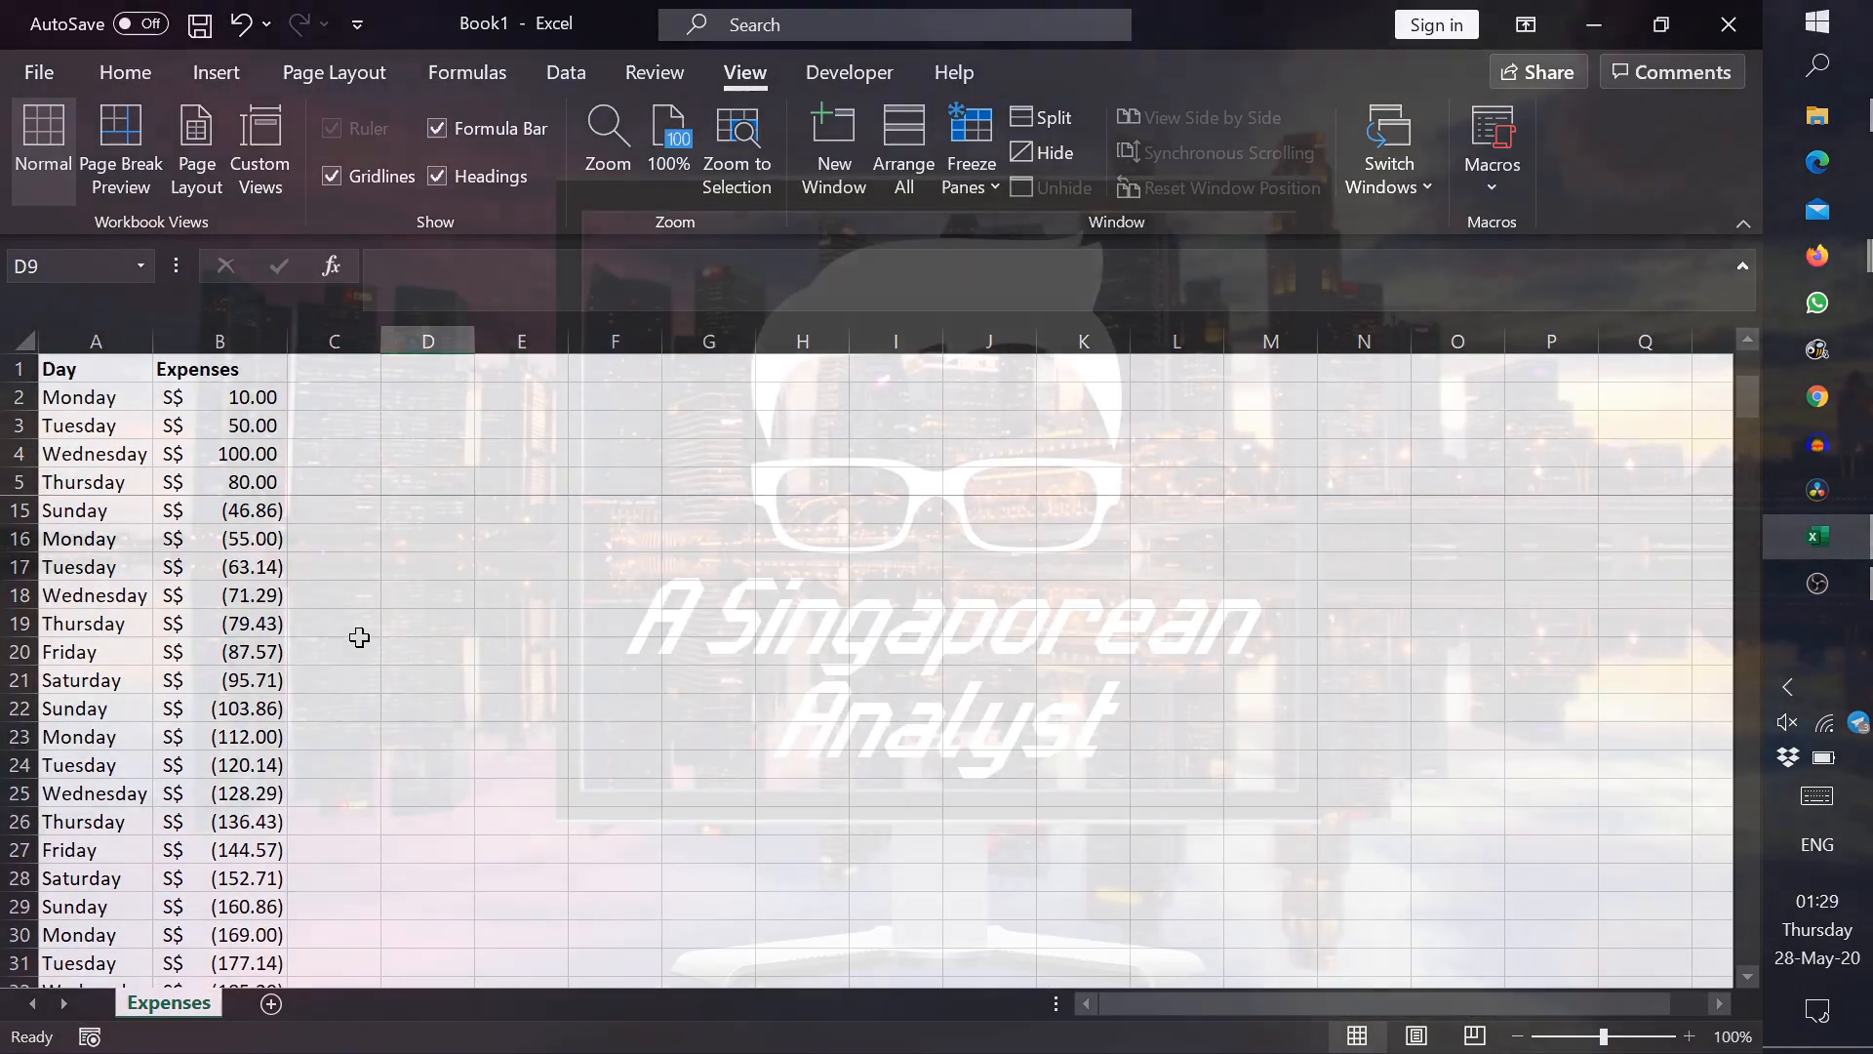